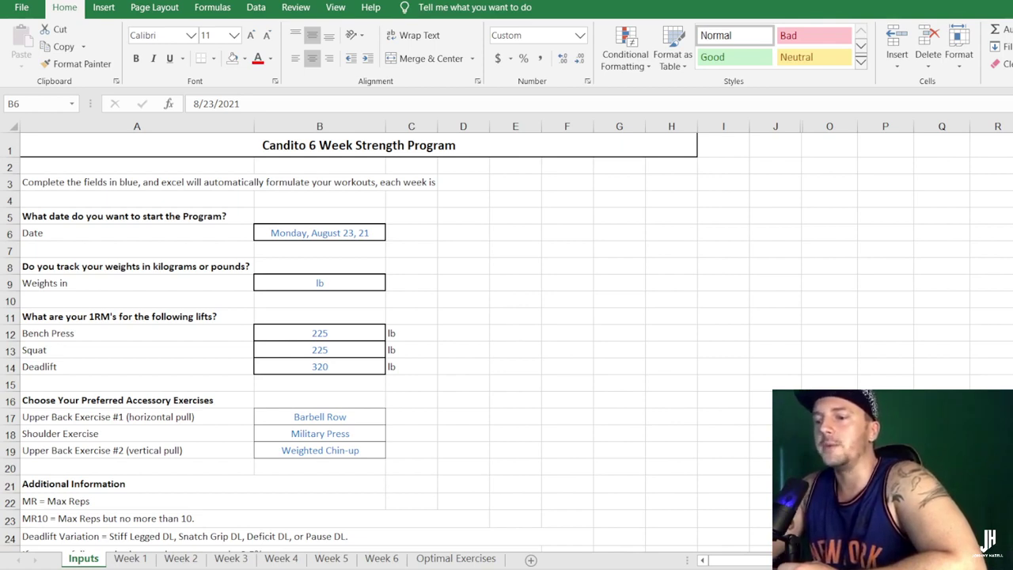
Examine the program title, the instructions, the start date and the weight unit on the Inputs sheet.
{"action": "key", "text": "alt+Tab"}
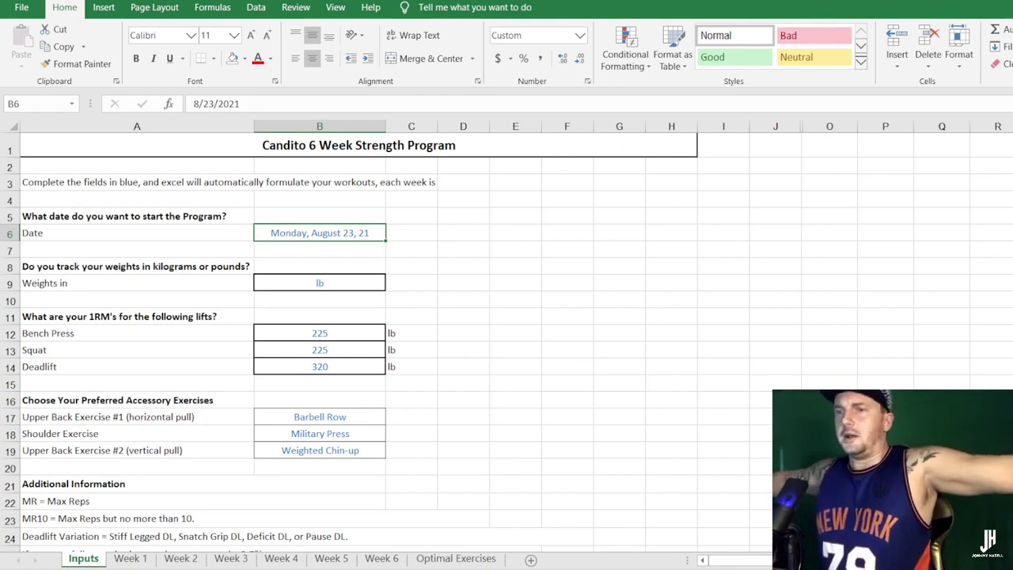
{"action": "left_click", "coordinate": [169, 163]}
{"action": "left_click", "coordinate": [182, 147]}
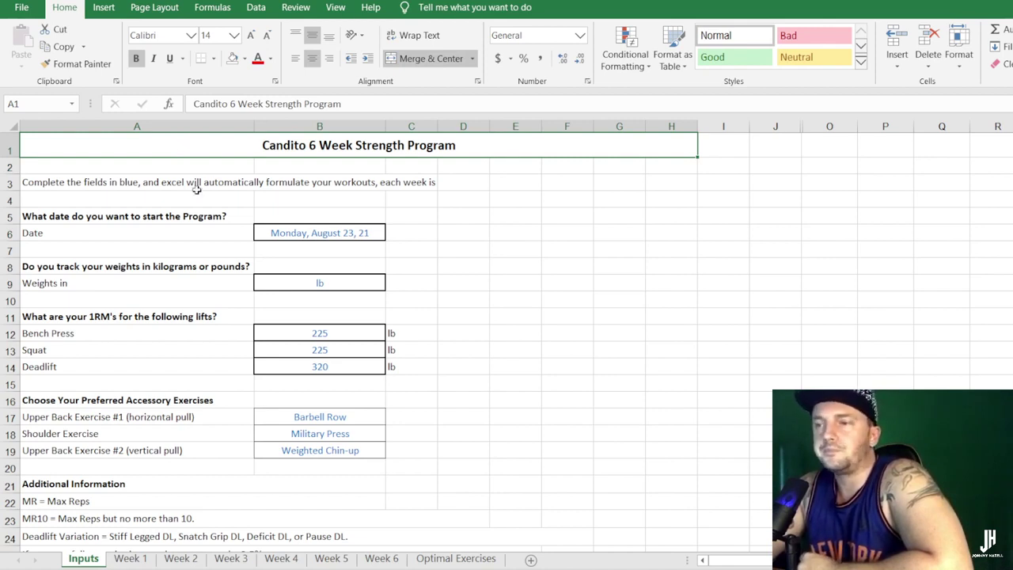
{"action": "left_click", "coordinate": [474, 234]}
{"action": "left_click", "coordinate": [515, 218]}
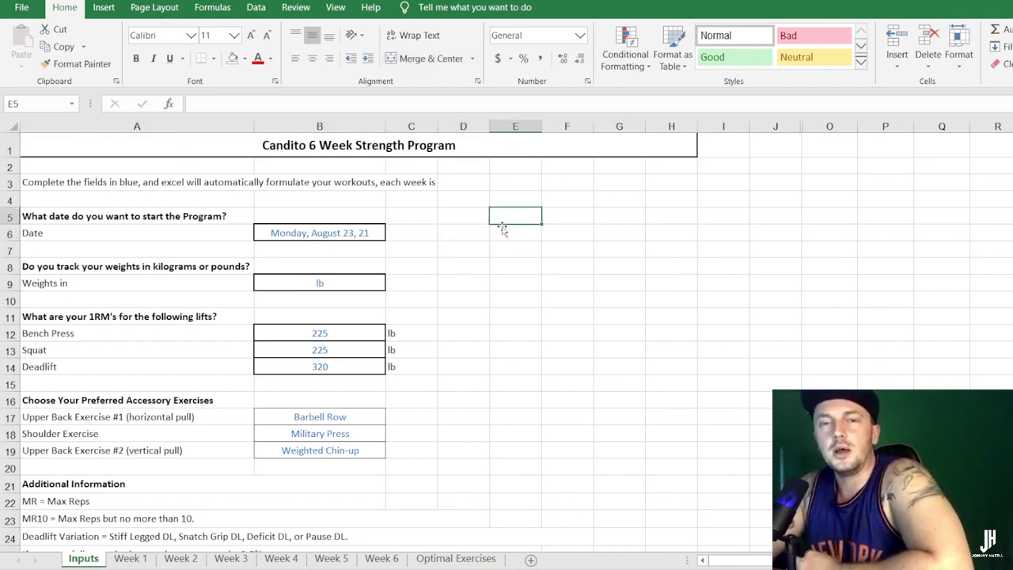
{"action": "left_click", "coordinate": [455, 229]}
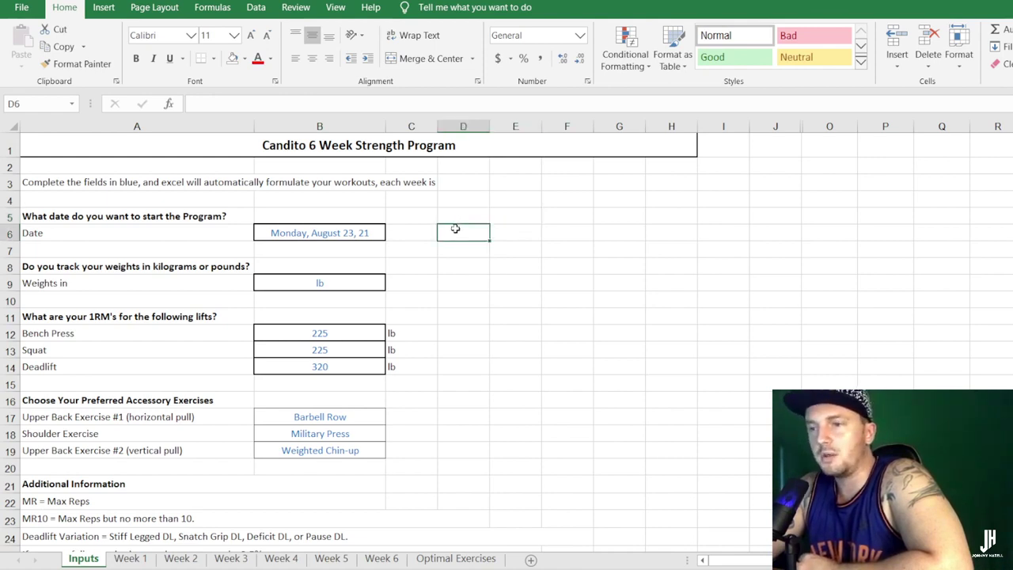
{"action": "left_click", "coordinate": [227, 180]}
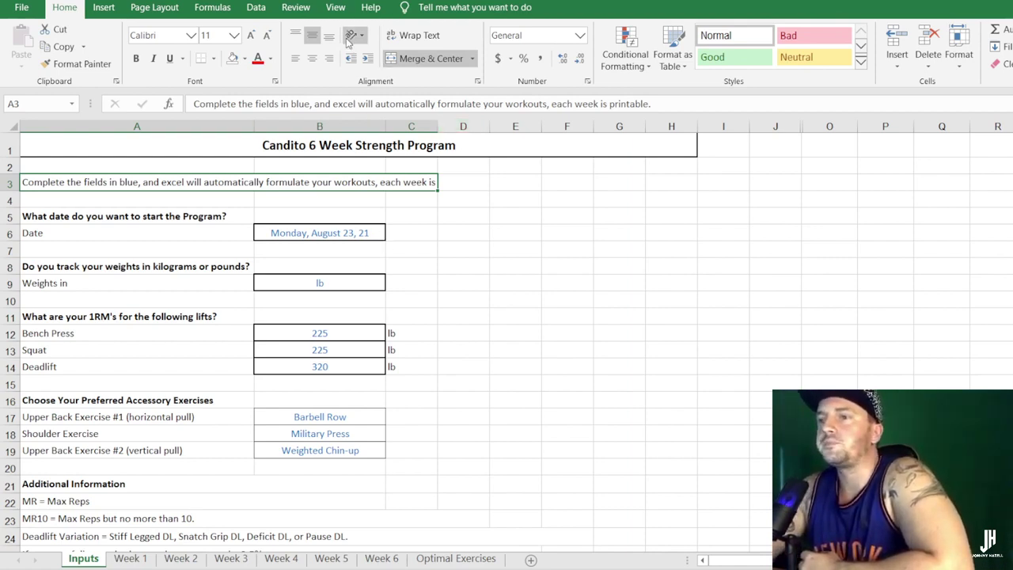
{"action": "left_click", "coordinate": [107, 220]}
{"action": "left_click_drag", "start_coordinate": [50, 215], "coordinate": [346, 245]}
{"action": "left_click", "coordinate": [316, 234]}
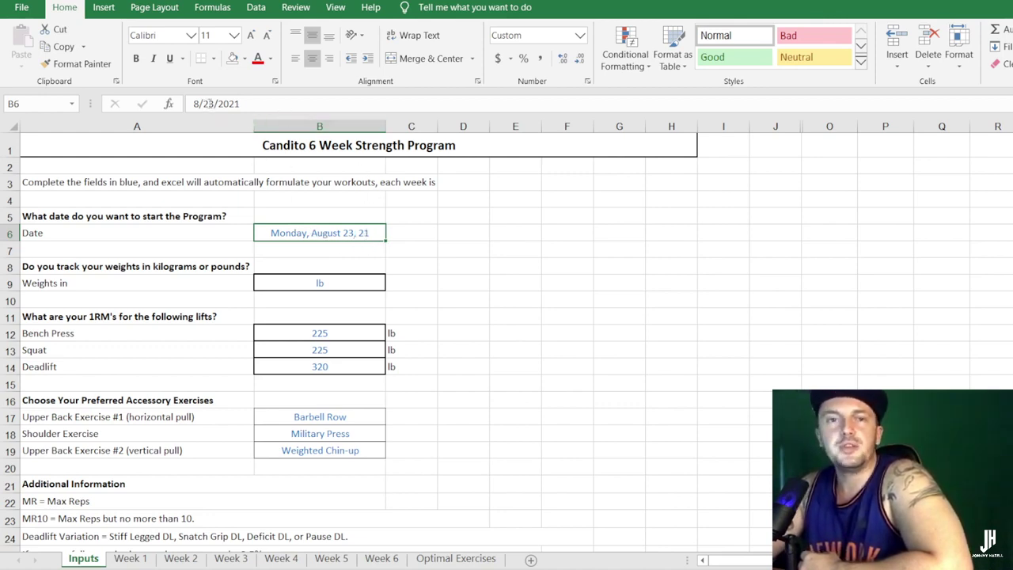
{"action": "left_click", "coordinate": [258, 287]}
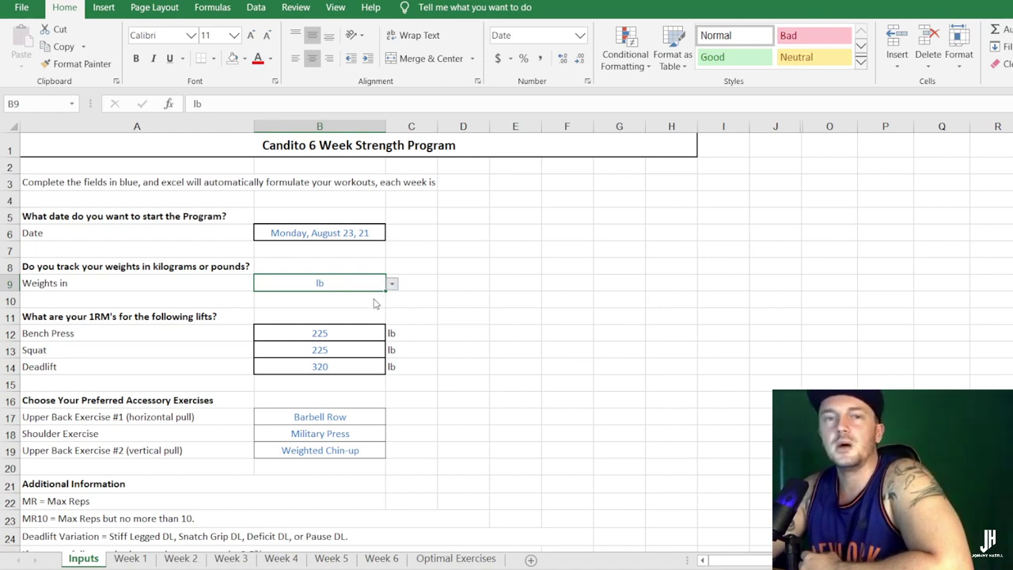
Set the one-rep maxes on the Inputs sheet to 230 for Bench Press, 500 for Squat and 750 for Deadlift.
{"action": "left_click", "coordinate": [340, 333]}
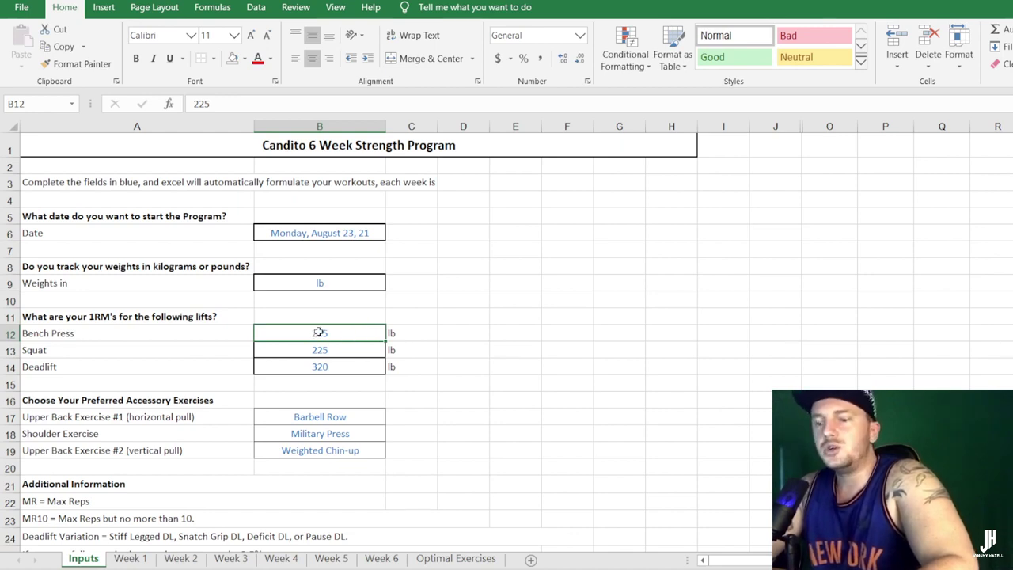
{"action": "type", "text": "230"}
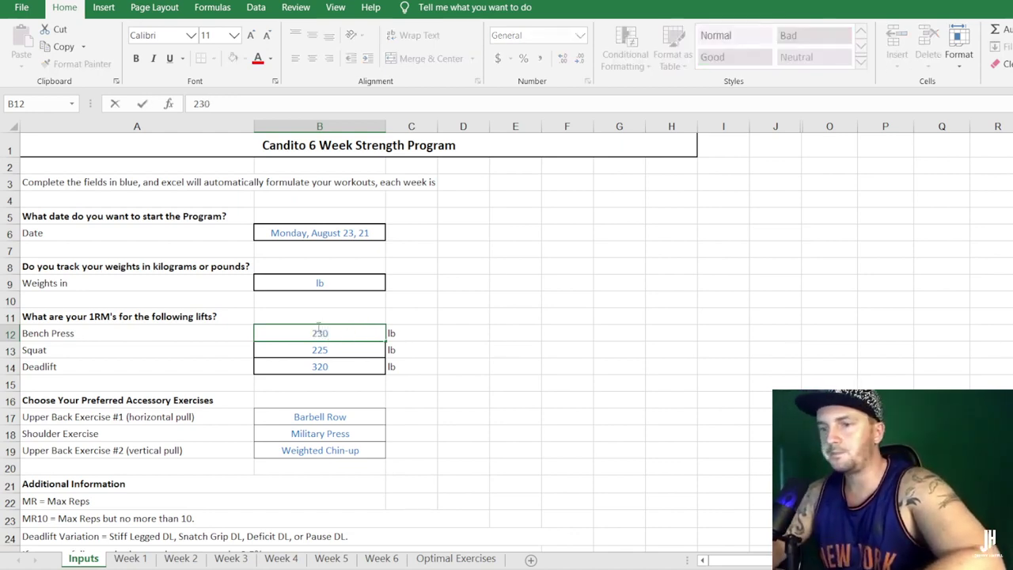
{"action": "key", "text": "Return"}
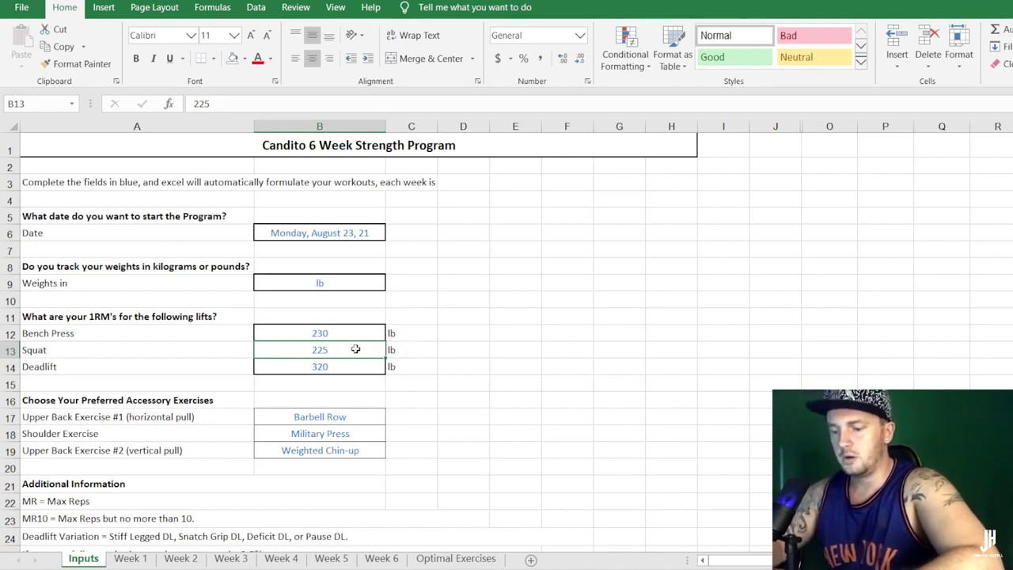
{"action": "type", "text": "500"}
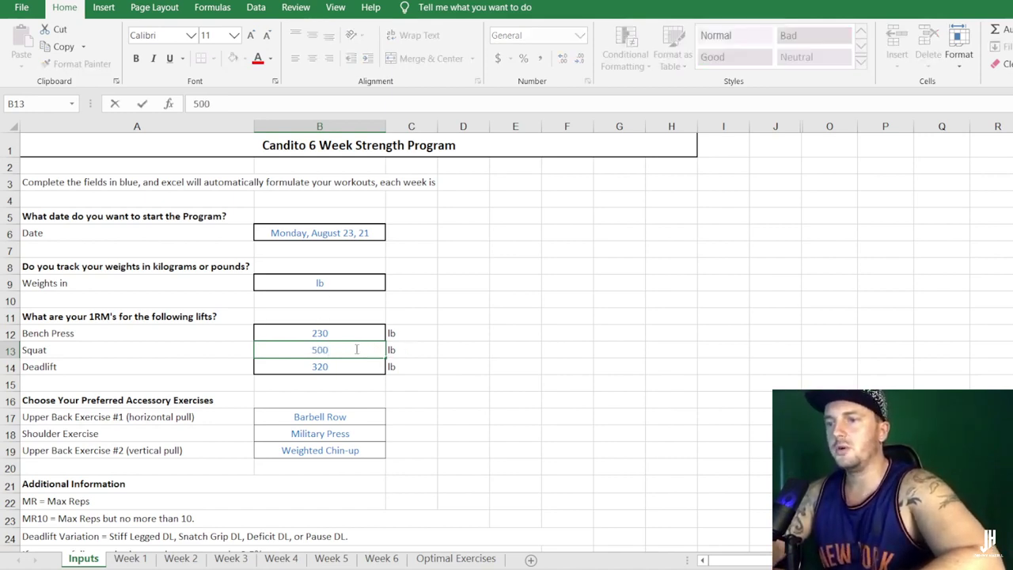
{"action": "key", "text": "Return"}
{"action": "type", "text": "7"}
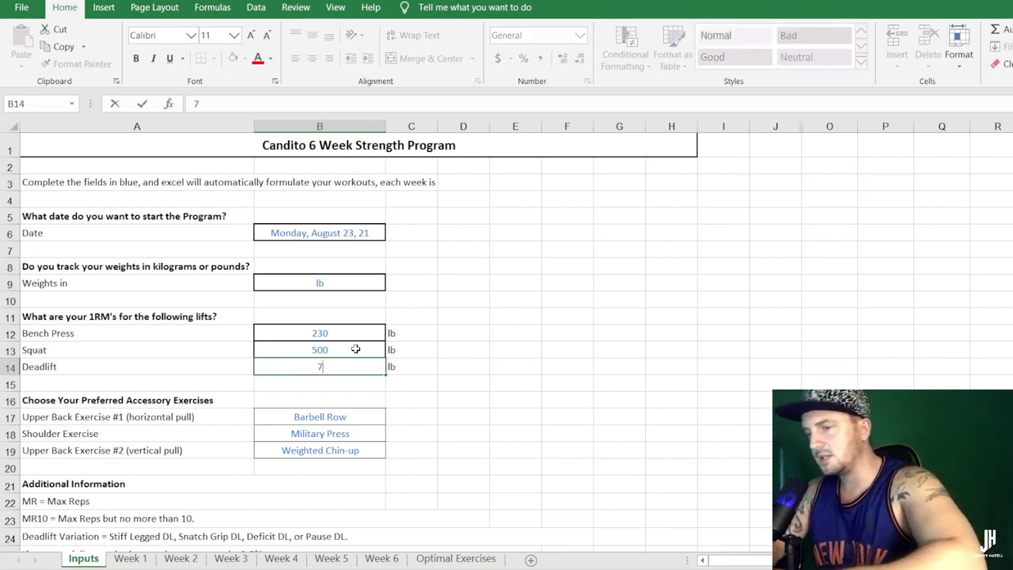
{"action": "type", "text": "00"}
{"action": "key", "text": "Return"}
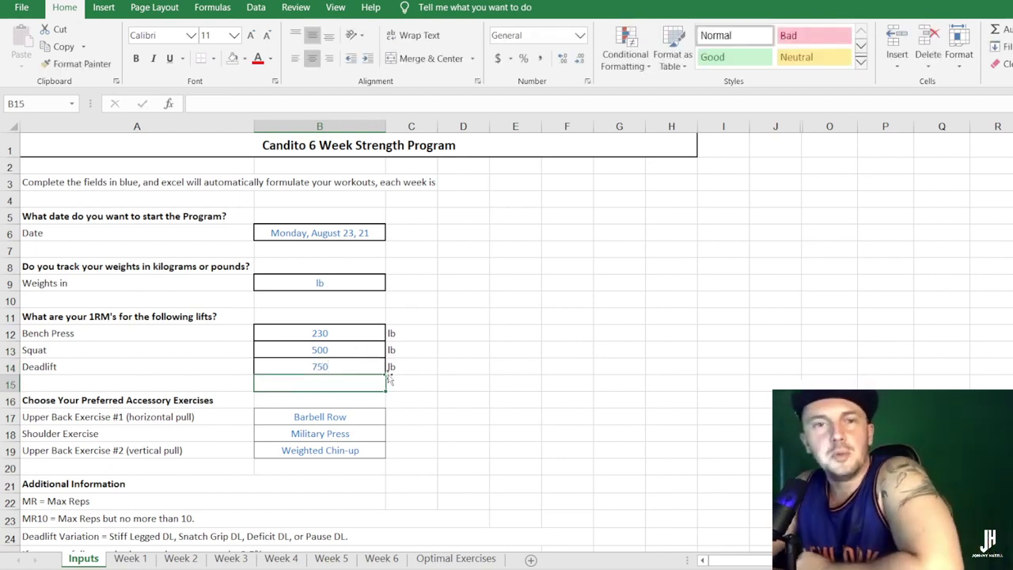
{"action": "left_click", "coordinate": [323, 336]}
{"action": "left_click", "coordinate": [315, 377]}
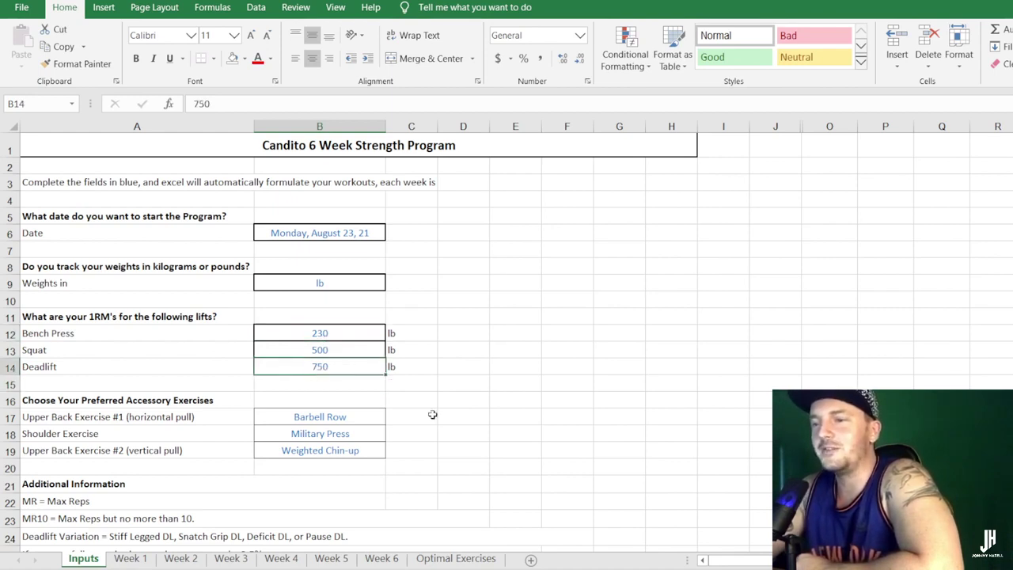
Examine the preferred accessory exercise choices and the Additional Information notes on the Inputs sheet.
{"action": "scroll", "coordinate": [344, 363], "scroll_direction": "down", "scroll_amount": 1}
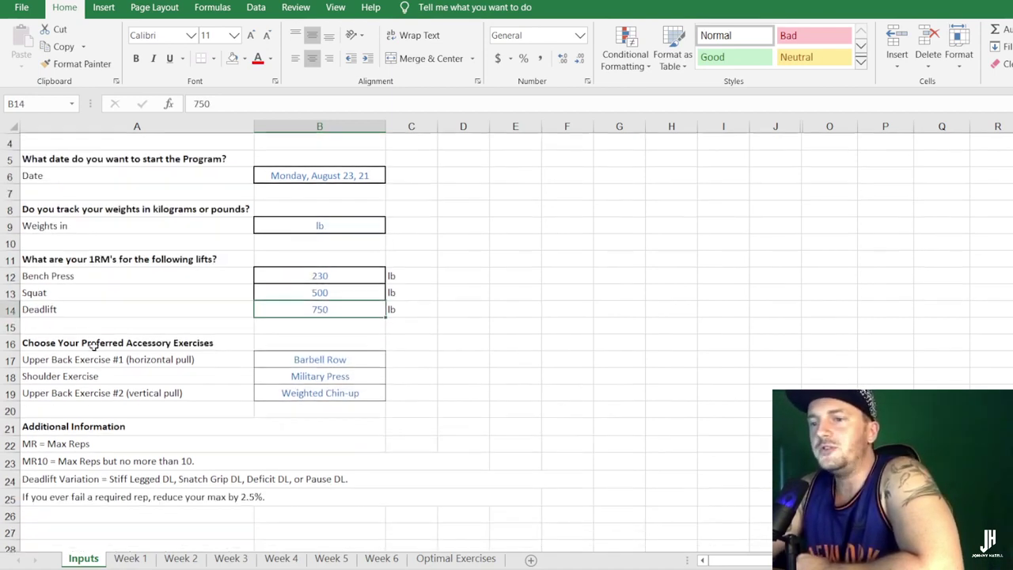
{"action": "left_click_drag", "start_coordinate": [37, 345], "coordinate": [348, 388]}
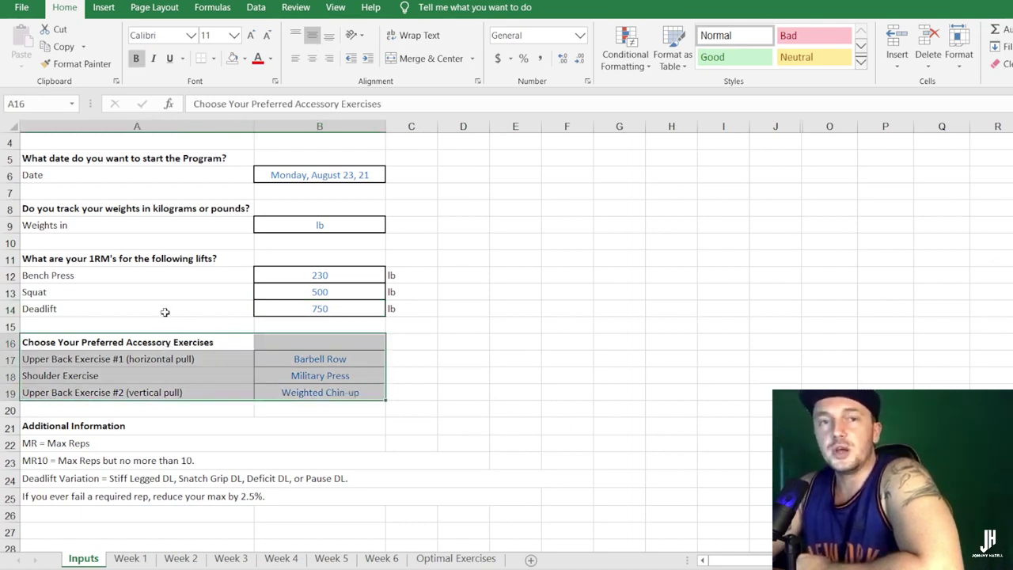
{"action": "left_click", "coordinate": [140, 353]}
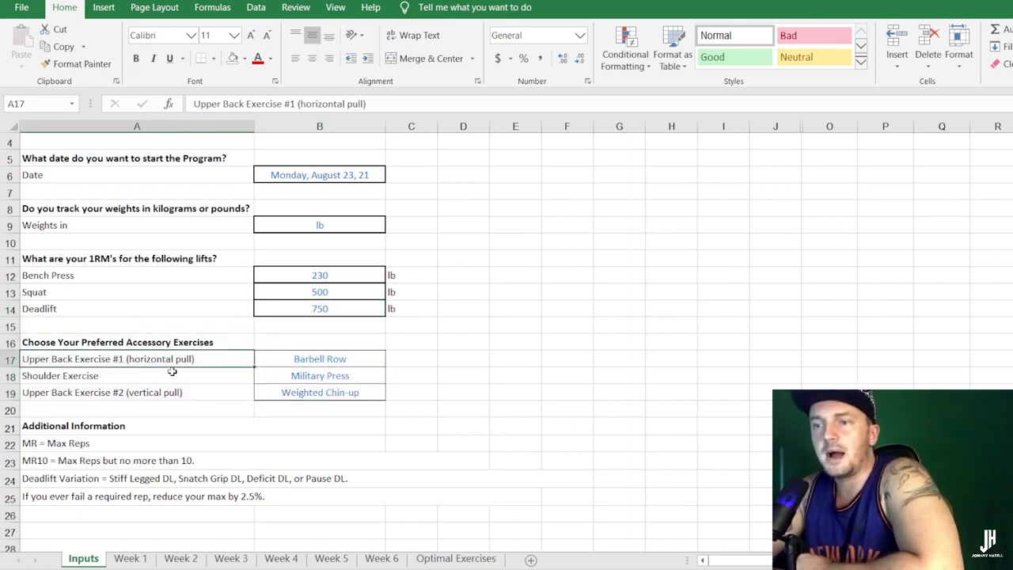
{"action": "left_click", "coordinate": [190, 375]}
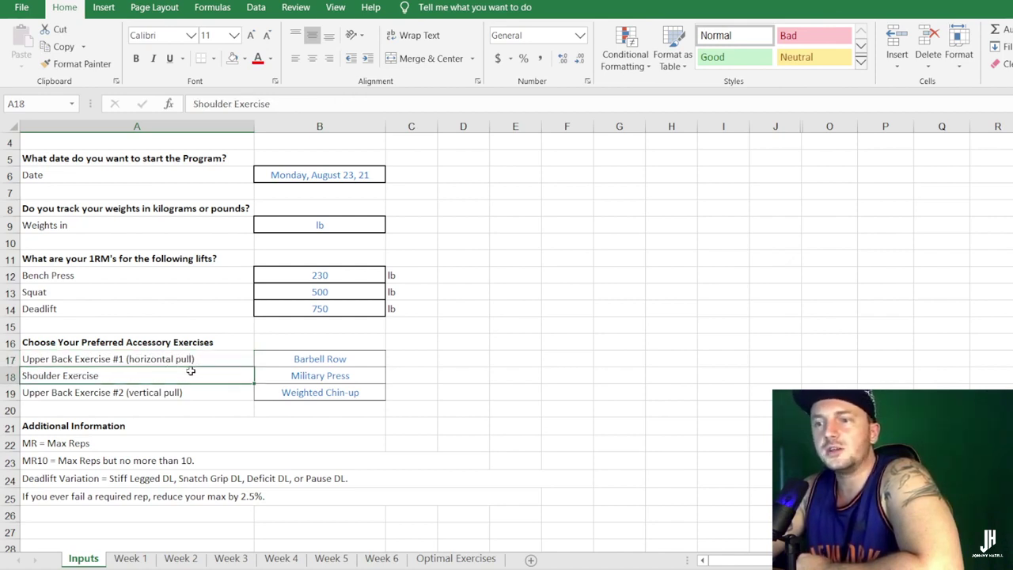
{"action": "left_click", "coordinate": [183, 391]}
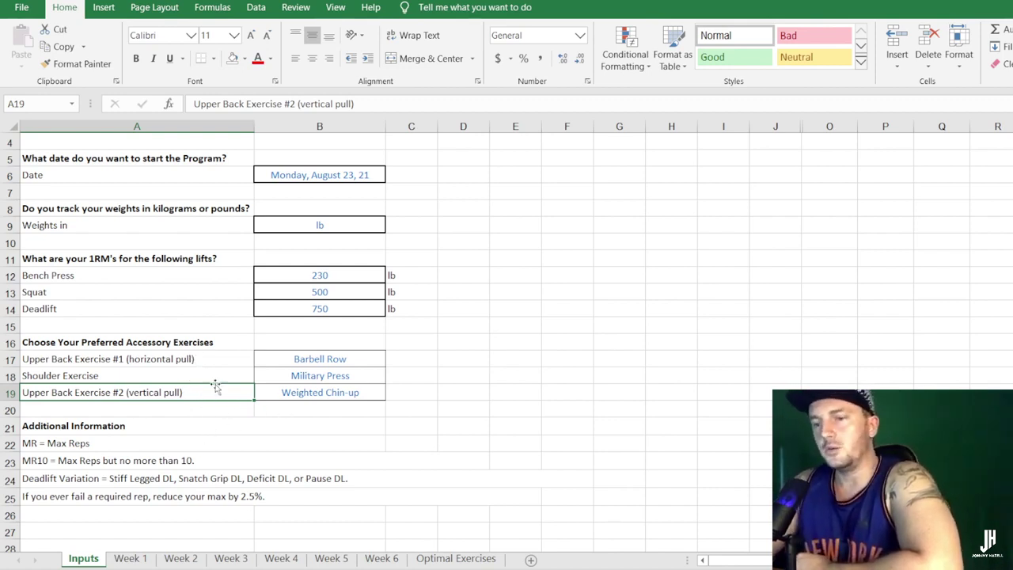
{"action": "left_click", "coordinate": [76, 360]}
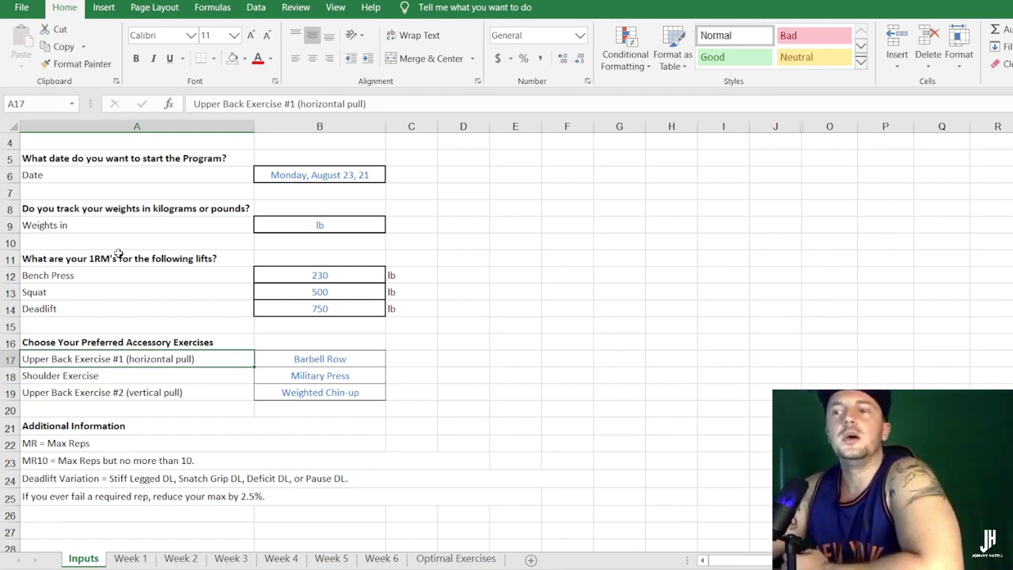
{"action": "left_click", "coordinate": [183, 379]}
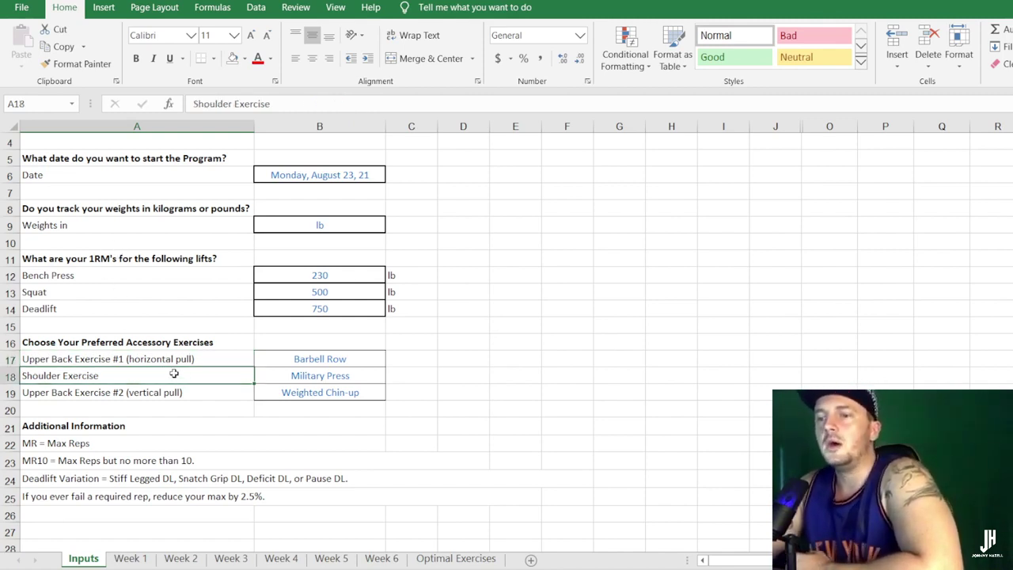
{"action": "left_click", "coordinate": [173, 358]}
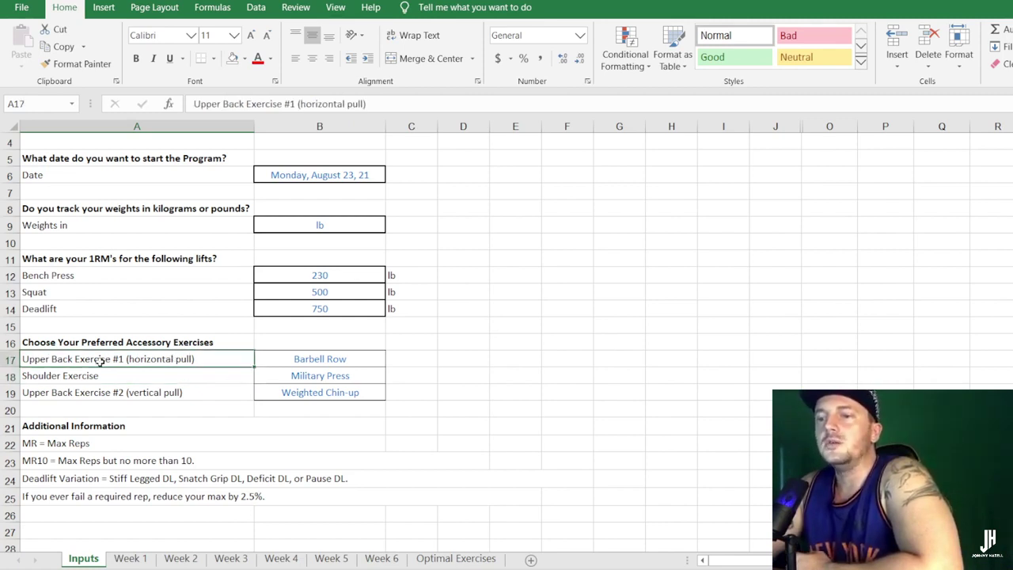
{"action": "left_click", "coordinate": [95, 389]}
{"action": "left_click", "coordinate": [309, 372]}
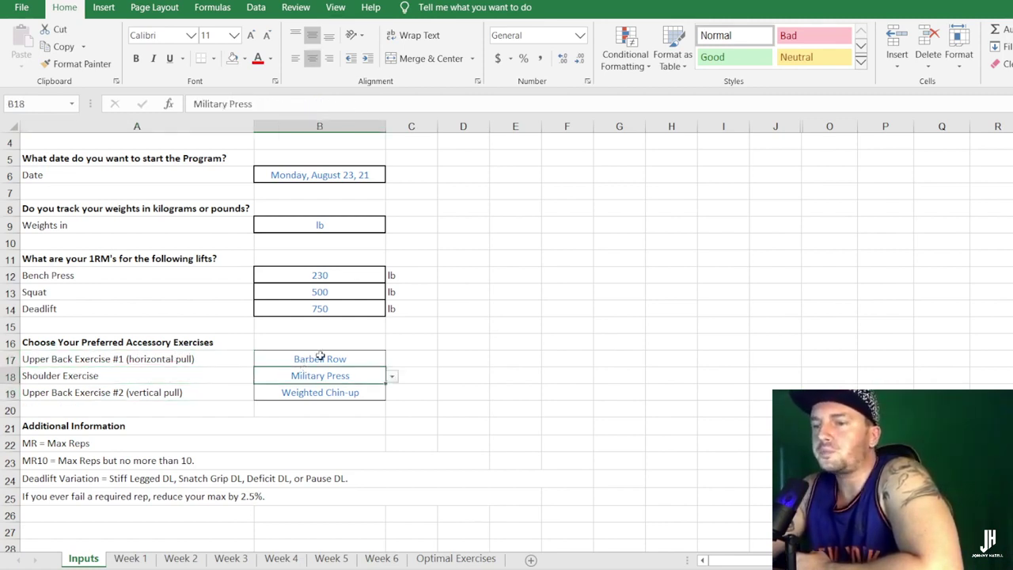
{"action": "left_click", "coordinate": [317, 359]}
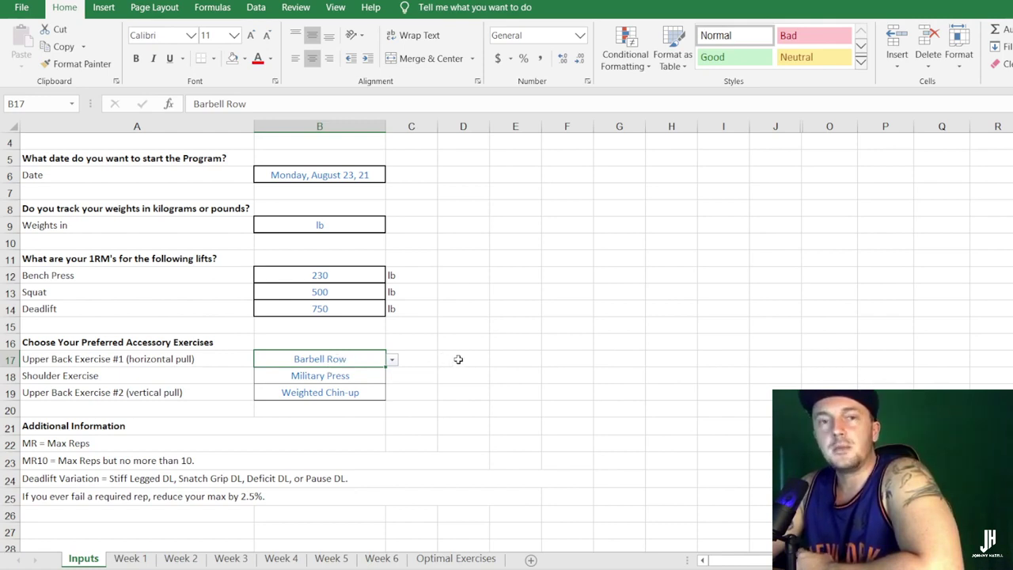
{"action": "left_click", "coordinate": [458, 360]}
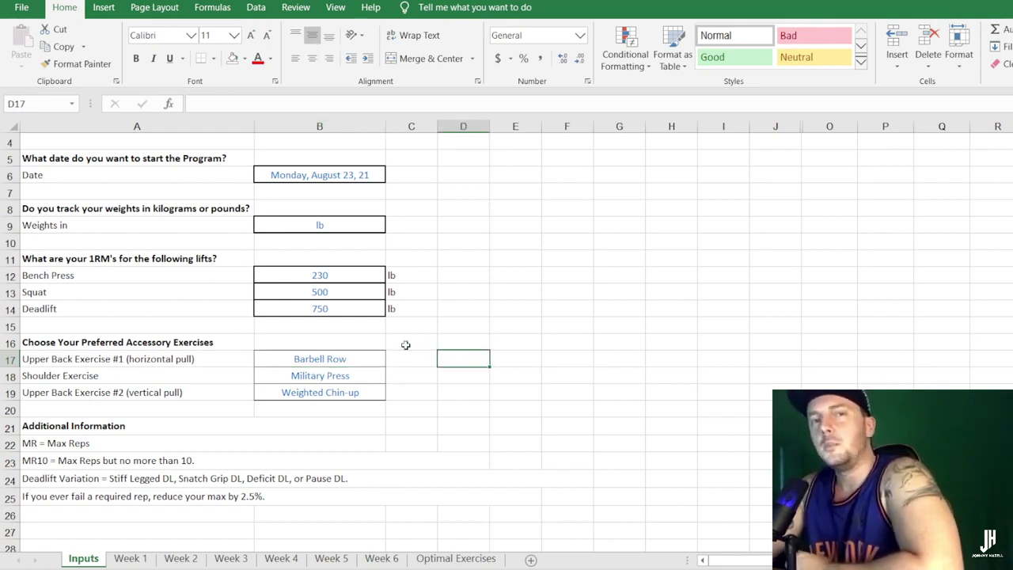
{"action": "left_click", "coordinate": [324, 358]}
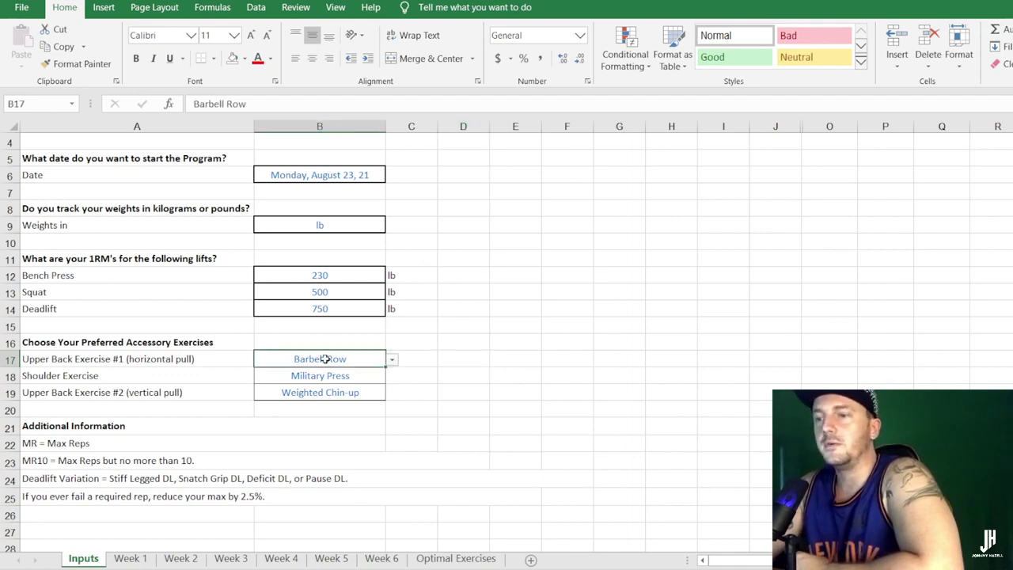
{"action": "left_click", "coordinate": [190, 375]}
{"action": "left_click", "coordinate": [321, 376]}
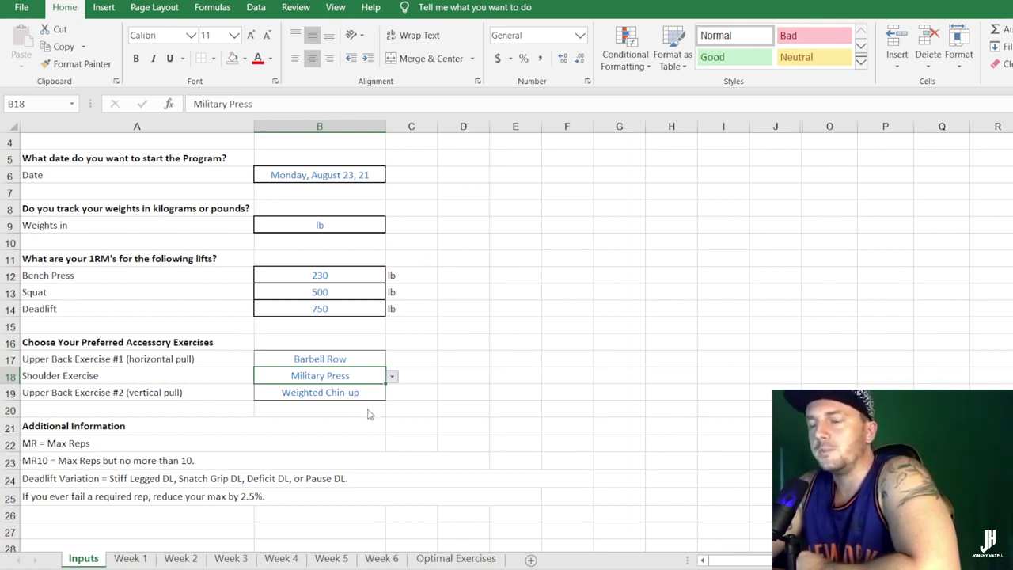
{"action": "left_click", "coordinate": [50, 391]}
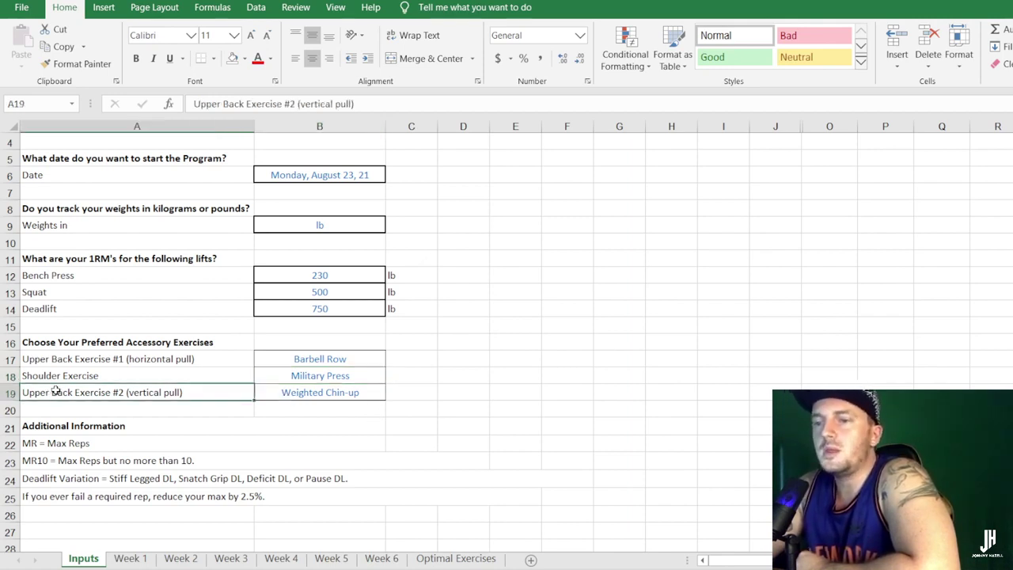
{"action": "left_click", "coordinate": [336, 393]}
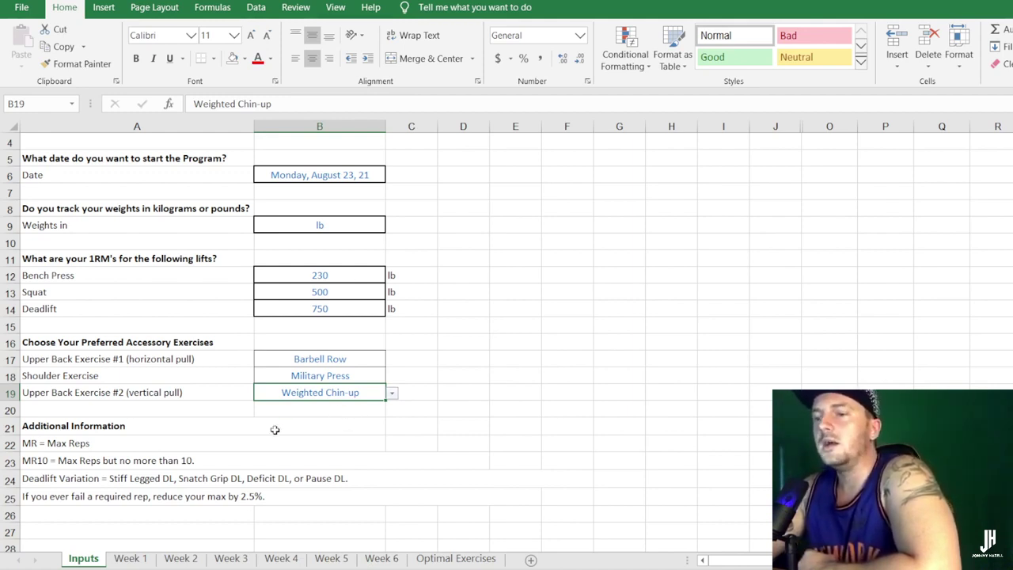
{"action": "left_click", "coordinate": [78, 448]}
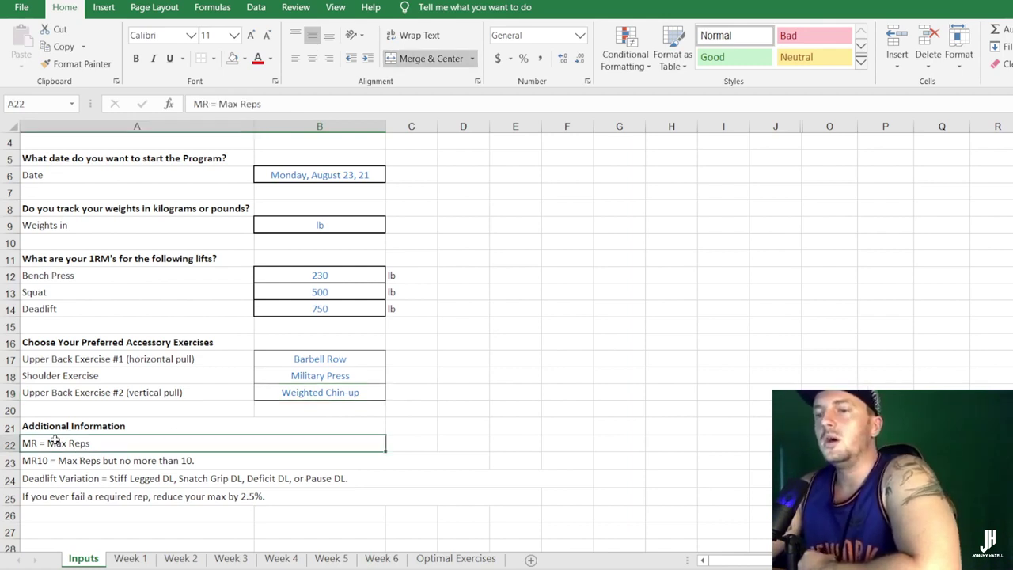
{"action": "left_click_drag", "start_coordinate": [55, 440], "coordinate": [171, 496]}
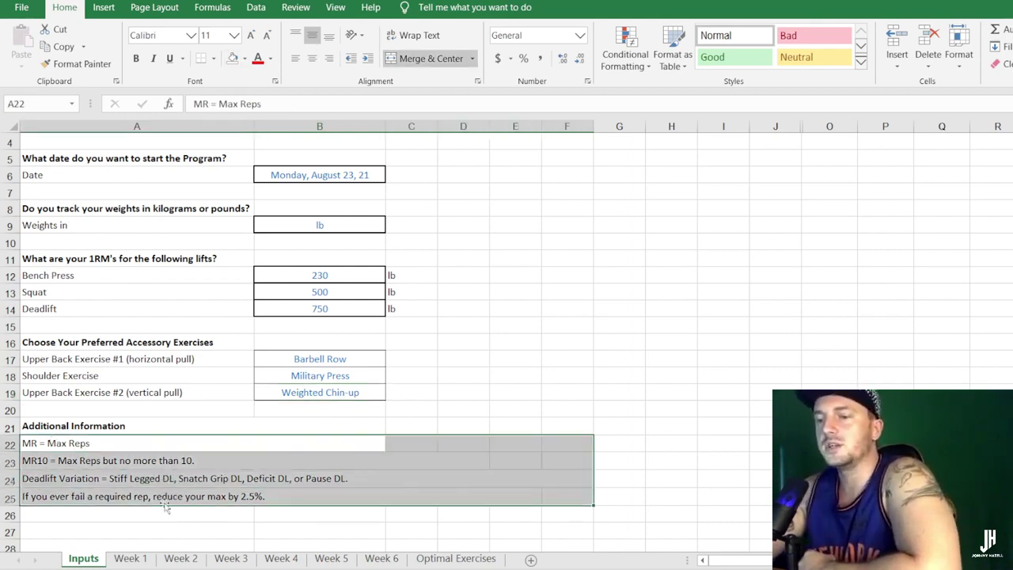
Examine the Week 1 sheet's title and Monday's Squat and Deadlift sets with their percentage notes.
{"action": "left_click", "coordinate": [129, 558]}
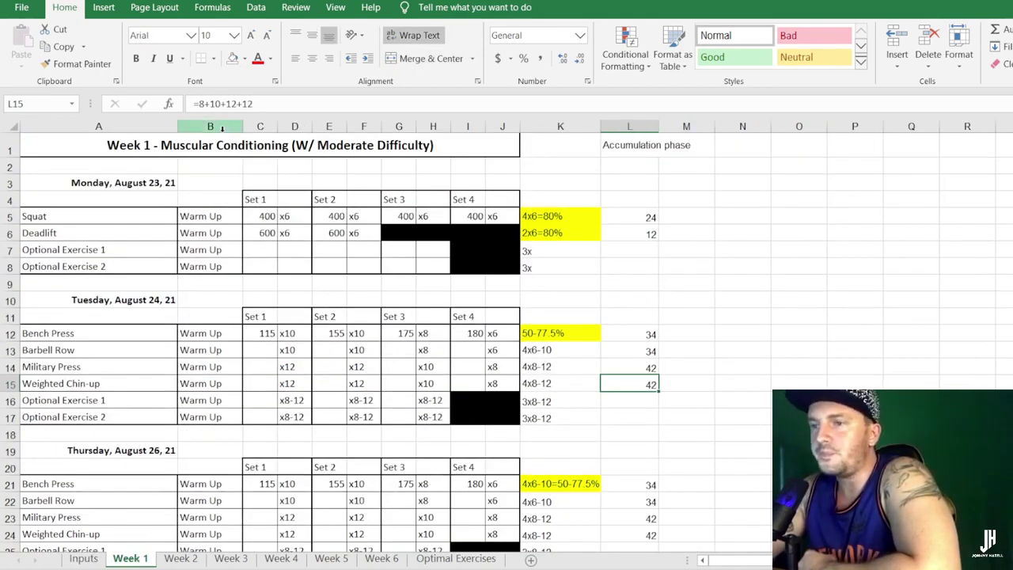
{"action": "left_click", "coordinate": [243, 151]}
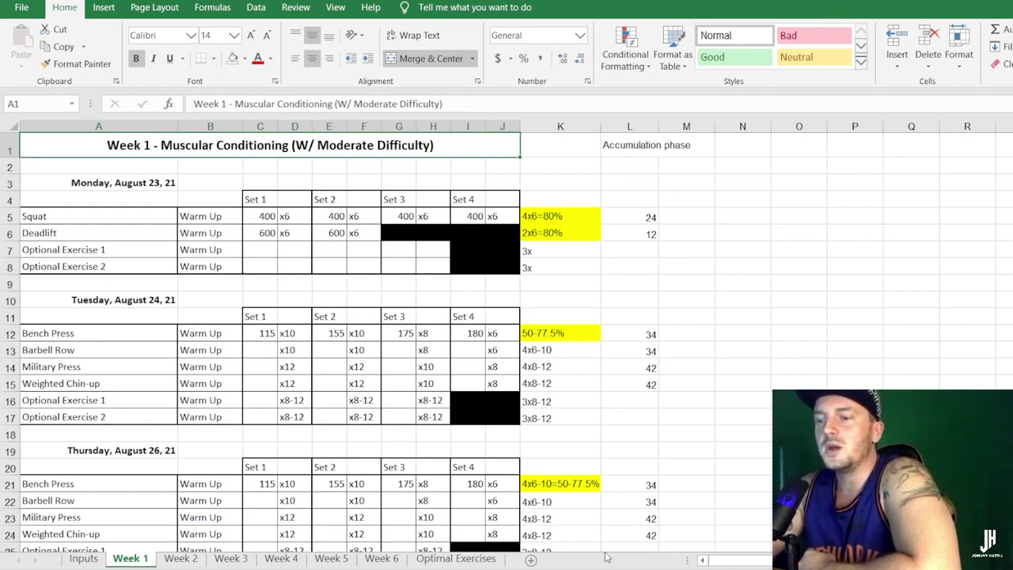
{"action": "left_click", "coordinate": [253, 228]}
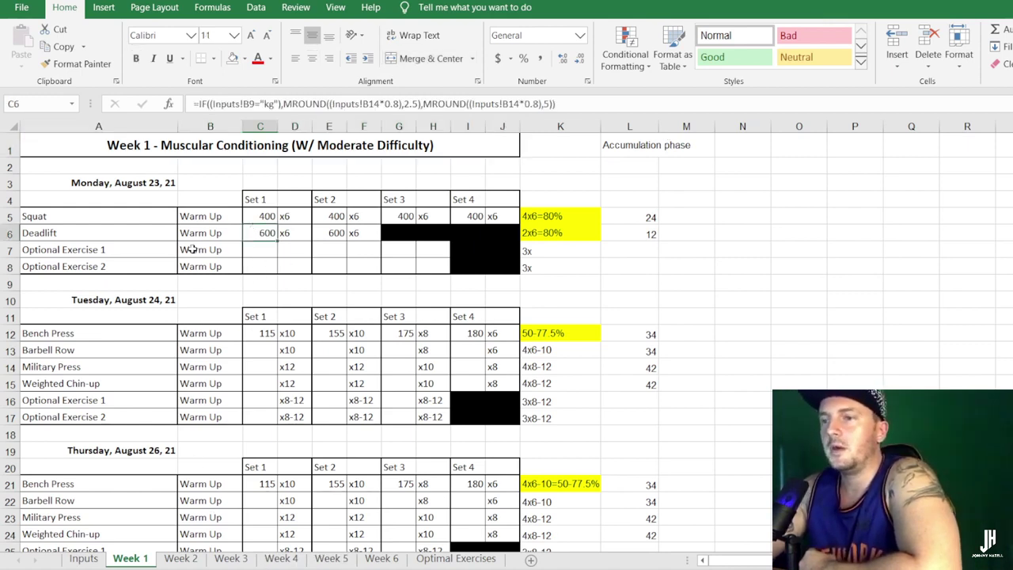
{"action": "left_click", "coordinate": [110, 175]}
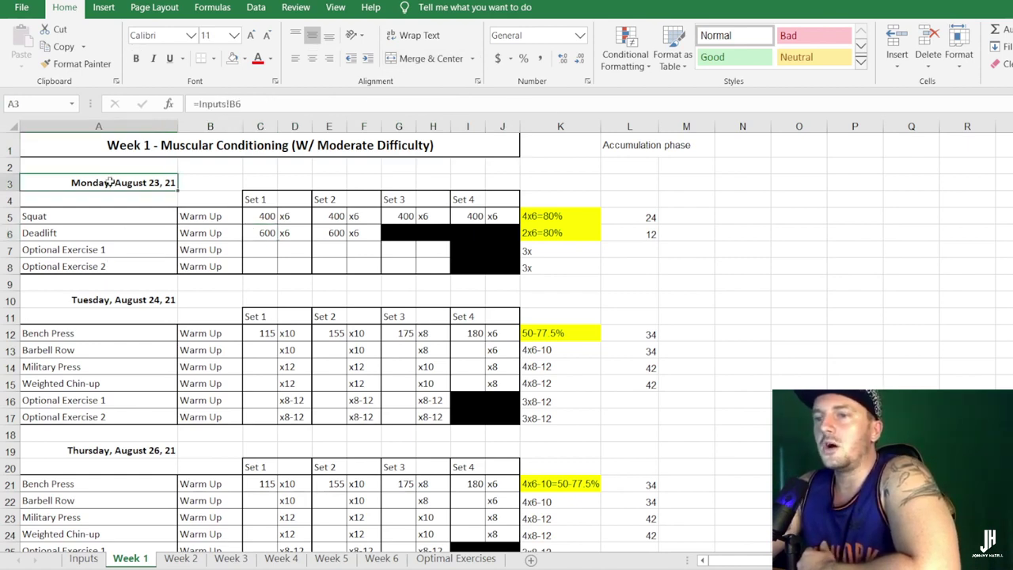
{"action": "left_click", "coordinate": [130, 229]}
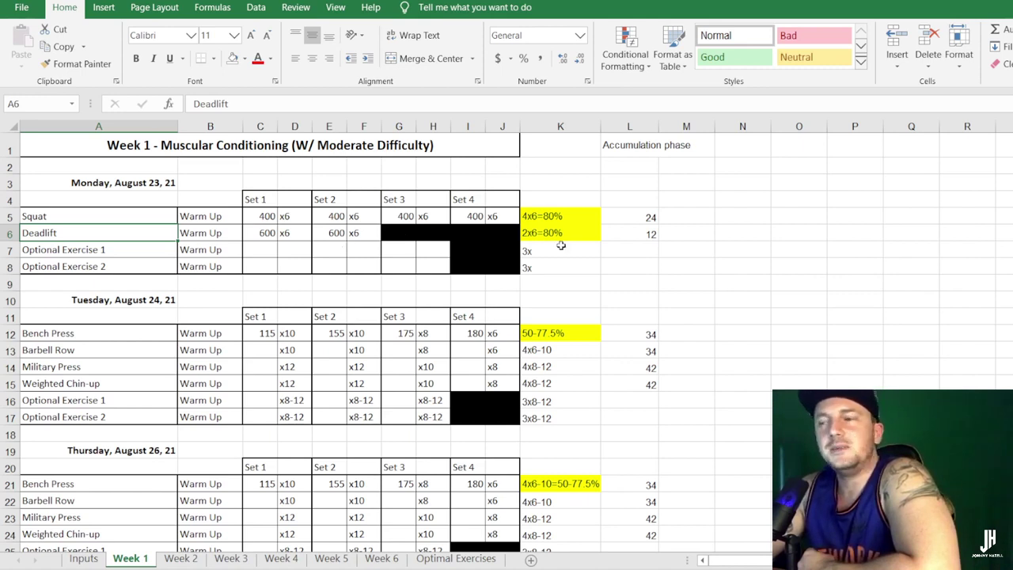
{"action": "left_click", "coordinate": [117, 209]}
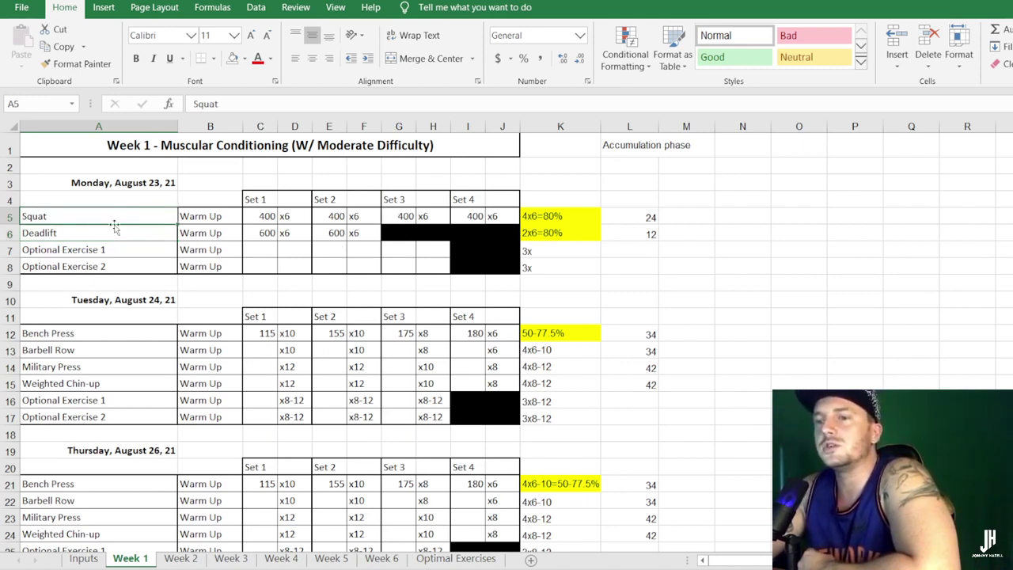
{"action": "left_click", "coordinate": [114, 228]}
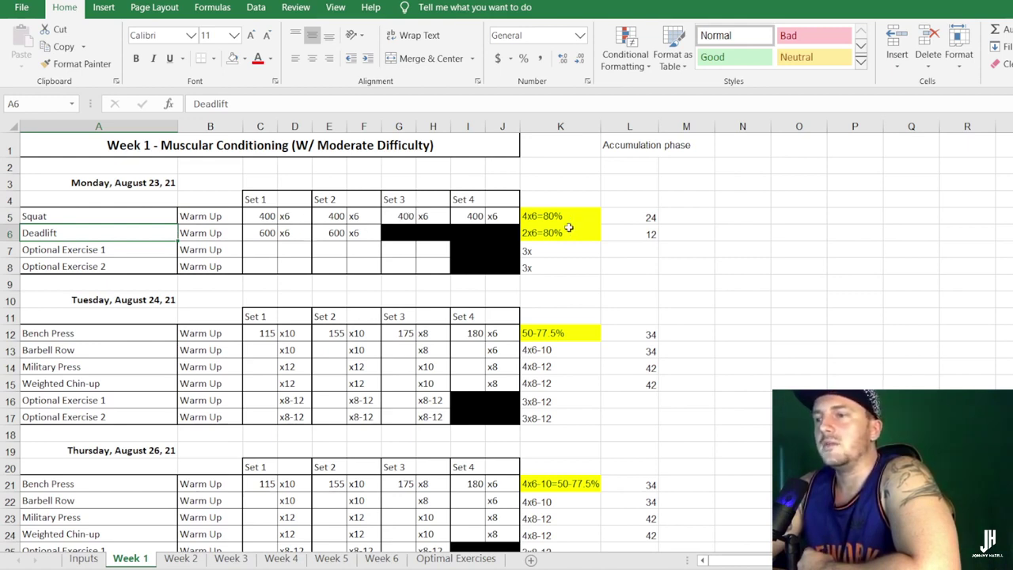
{"action": "left_click", "coordinate": [538, 232]}
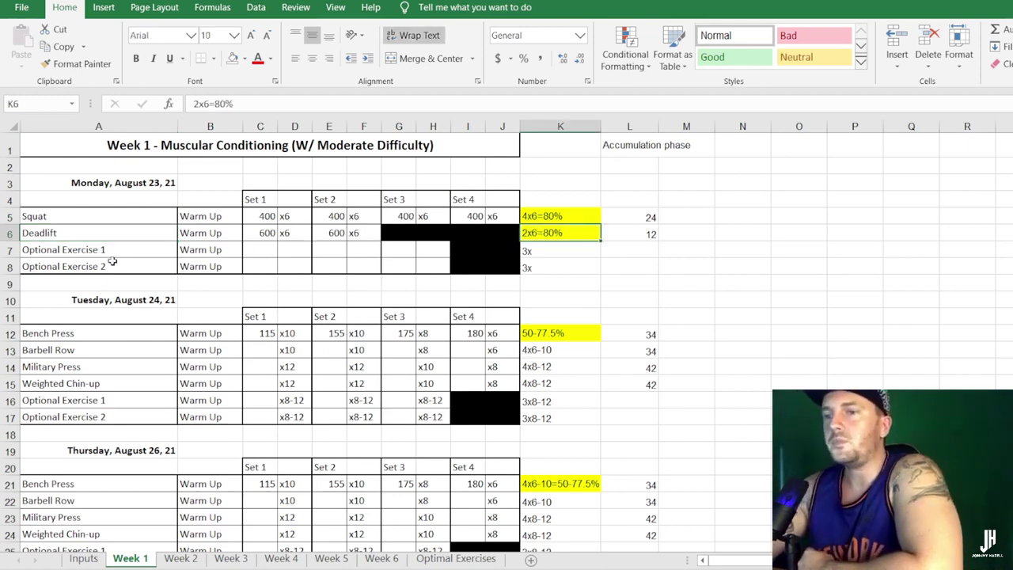
Highlight Monday's Optional Exercise 1 and 2 rows through Set 3 with a yellow fill.
{"action": "left_click_drag", "start_coordinate": [101, 250], "coordinate": [427, 269]}
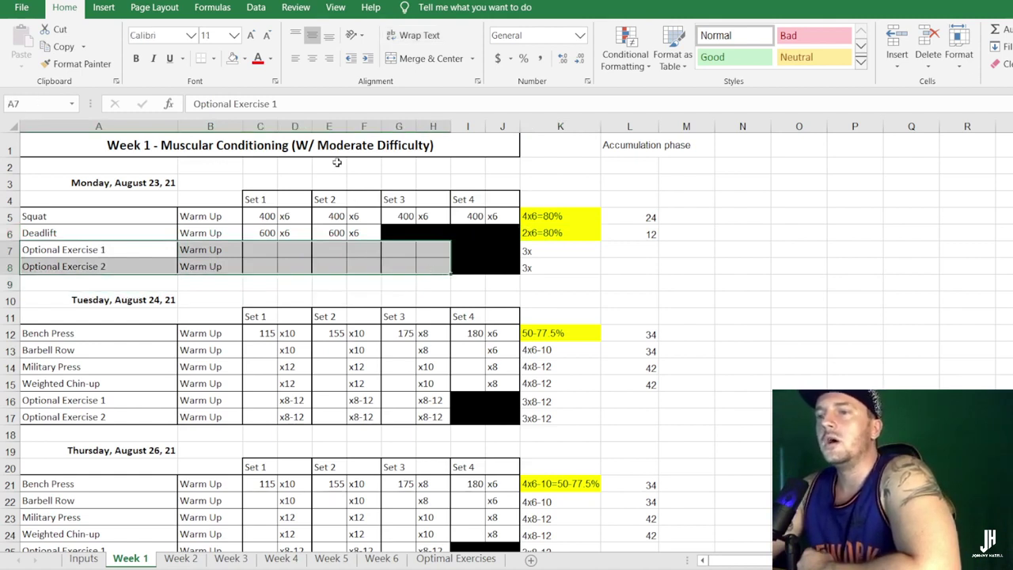
{"action": "left_click", "coordinate": [233, 58]}
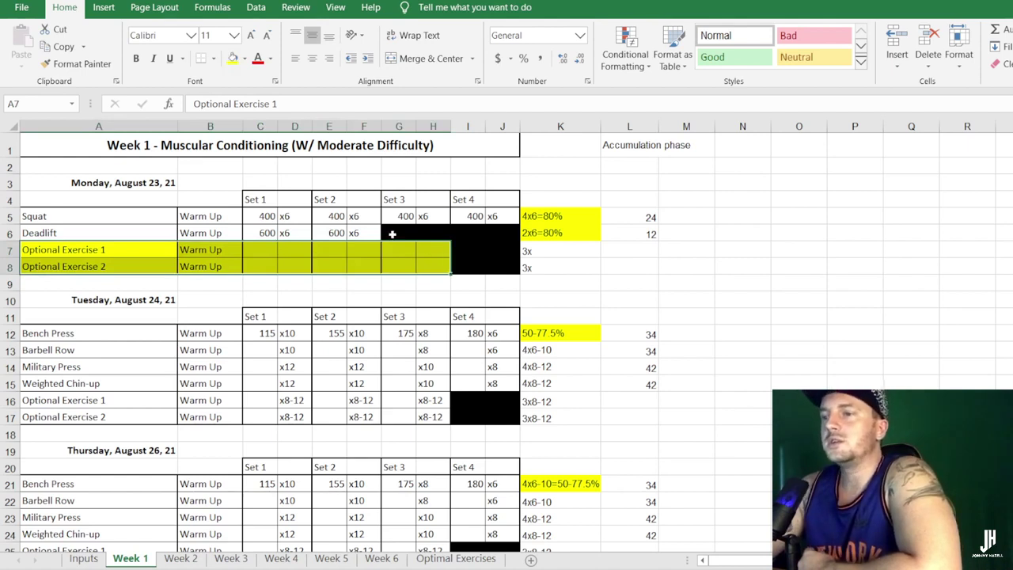
Examine the blacked-out Set 4 block and the empty Set 1 to Set 3 cells of Monday's optional exercises.
{"action": "left_click_drag", "start_coordinate": [393, 232], "coordinate": [498, 267]}
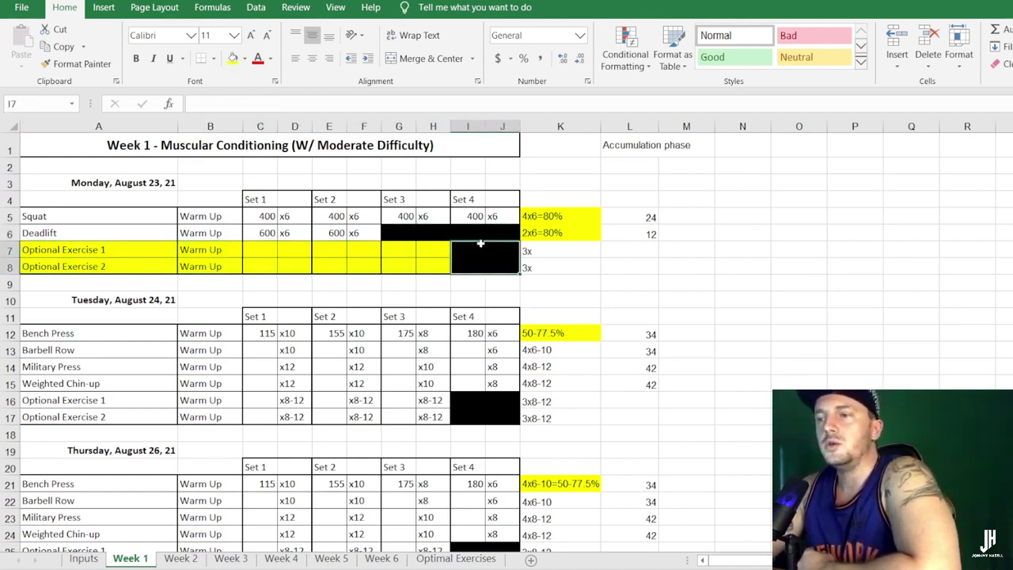
{"action": "left_click", "coordinate": [250, 251]}
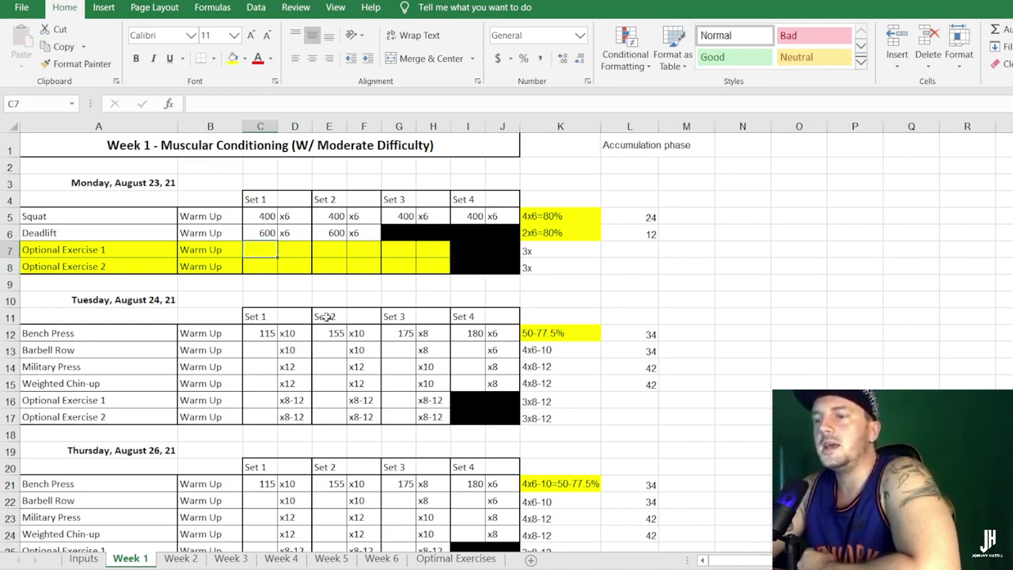
{"action": "left_click", "coordinate": [293, 249]}
{"action": "left_click", "coordinate": [366, 249]}
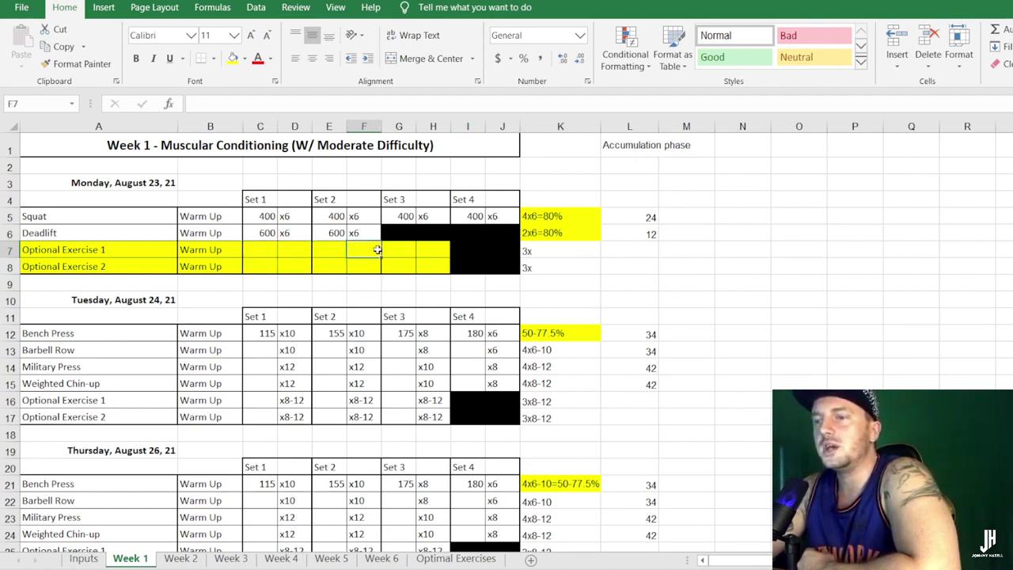
{"action": "left_click", "coordinate": [436, 249]}
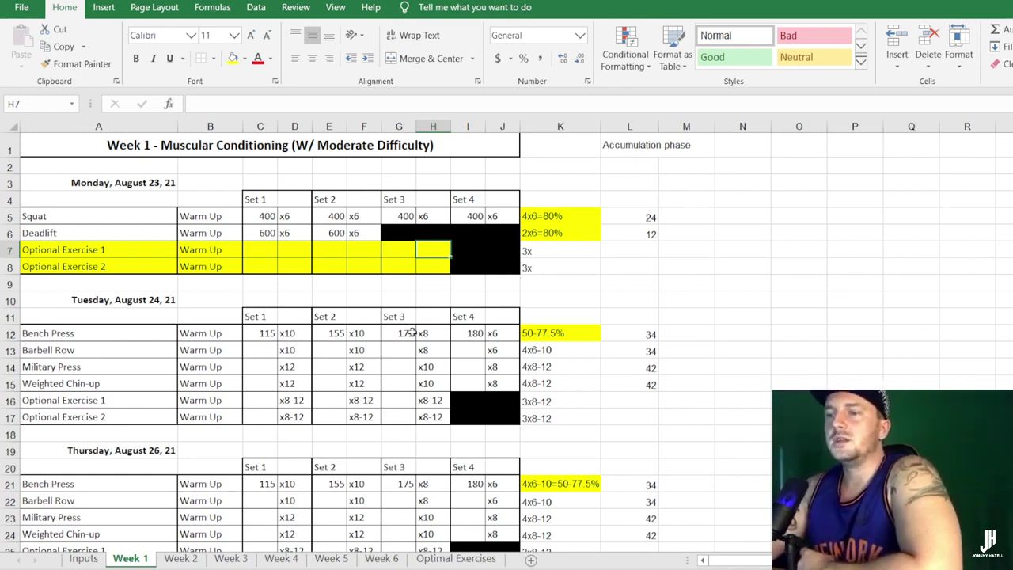
{"action": "left_click", "coordinate": [256, 252]}
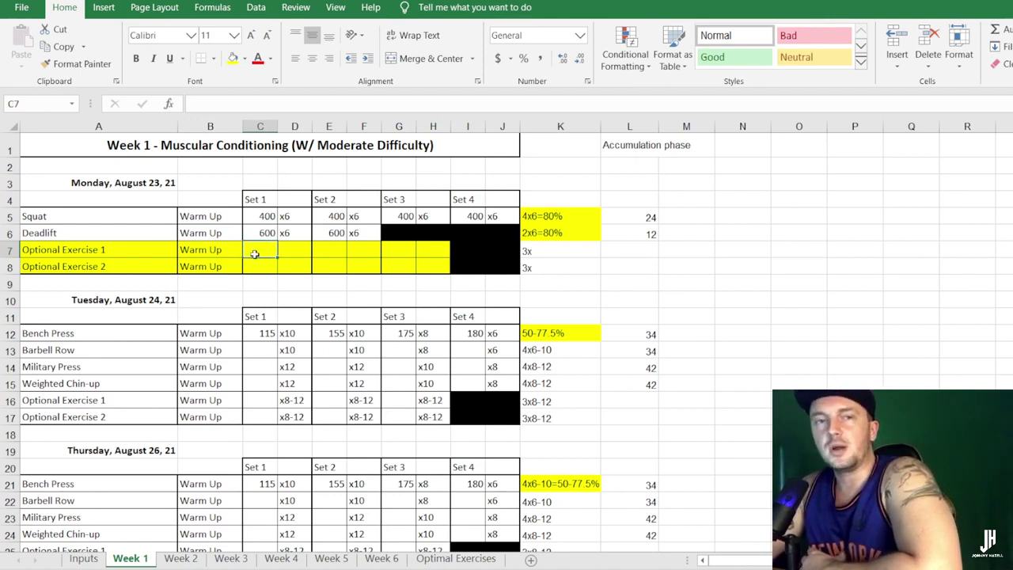
{"action": "left_click", "coordinate": [302, 252]}
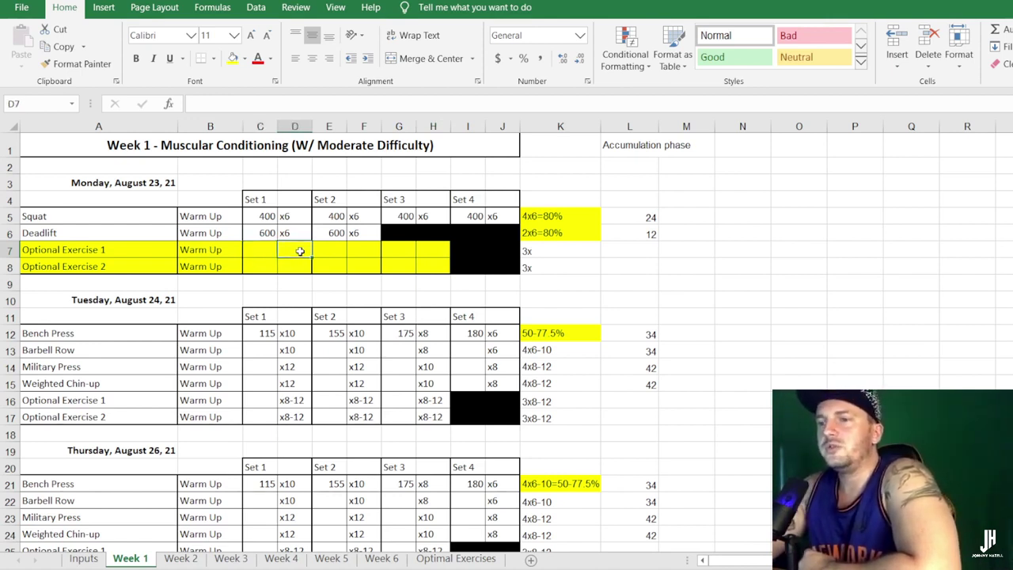
{"action": "left_click", "coordinate": [265, 248]}
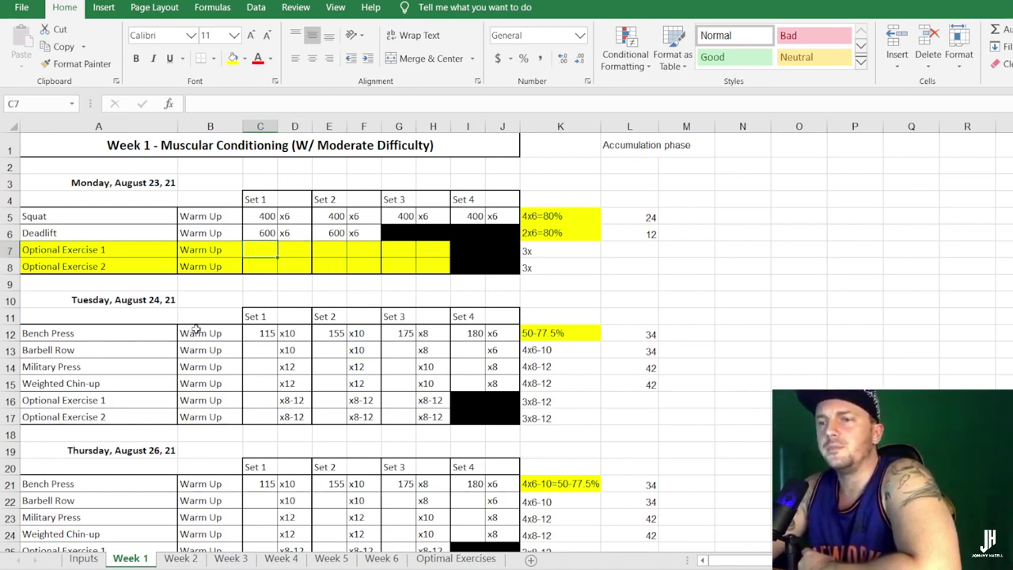
Undo the yellow fill on Monday's two optional exercise rows.
{"action": "left_click_drag", "start_coordinate": [51, 249], "coordinate": [439, 266]}
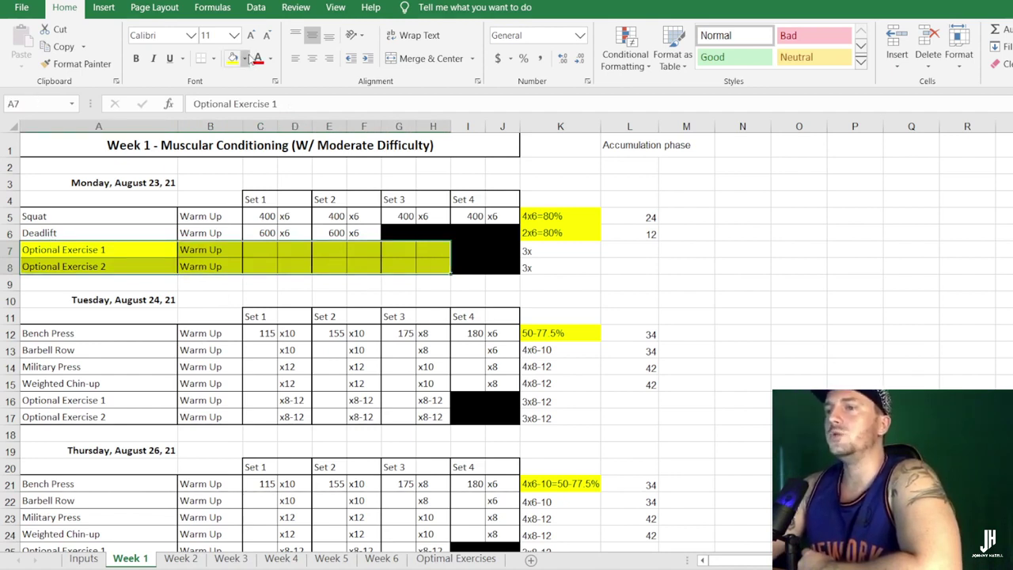
{"action": "key", "text": "ctrl+z"}
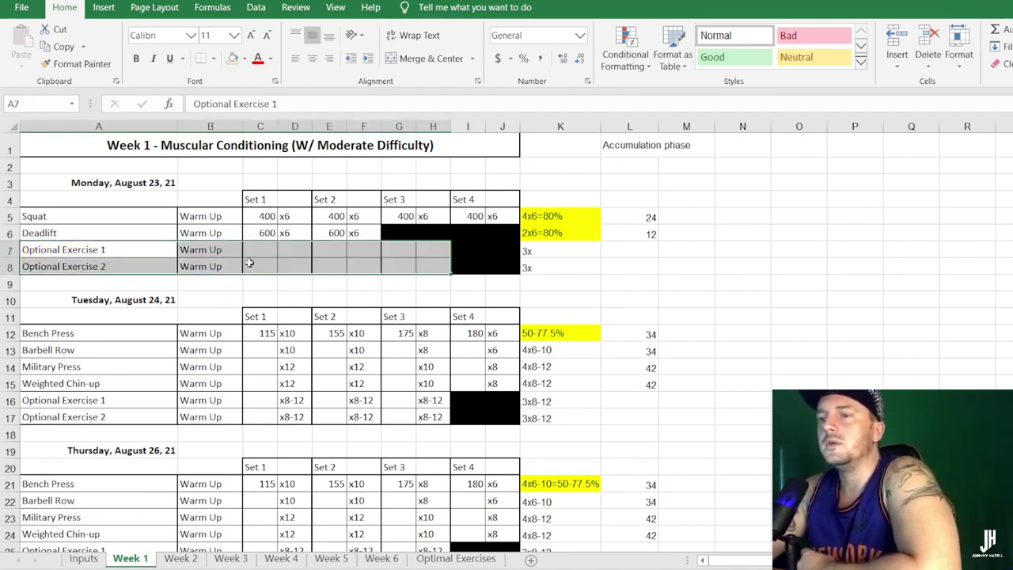
Examine Tuesday's Bench Press entry, its percentage note and the weight formulas for Sets 1 to 3.
{"action": "left_click", "coordinate": [63, 299]}
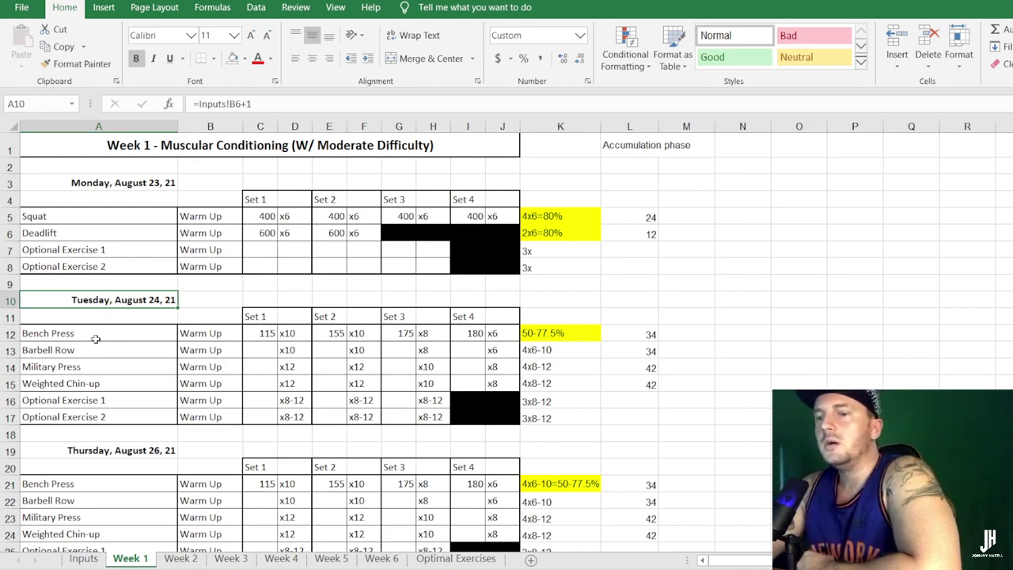
{"action": "left_click", "coordinate": [80, 332]}
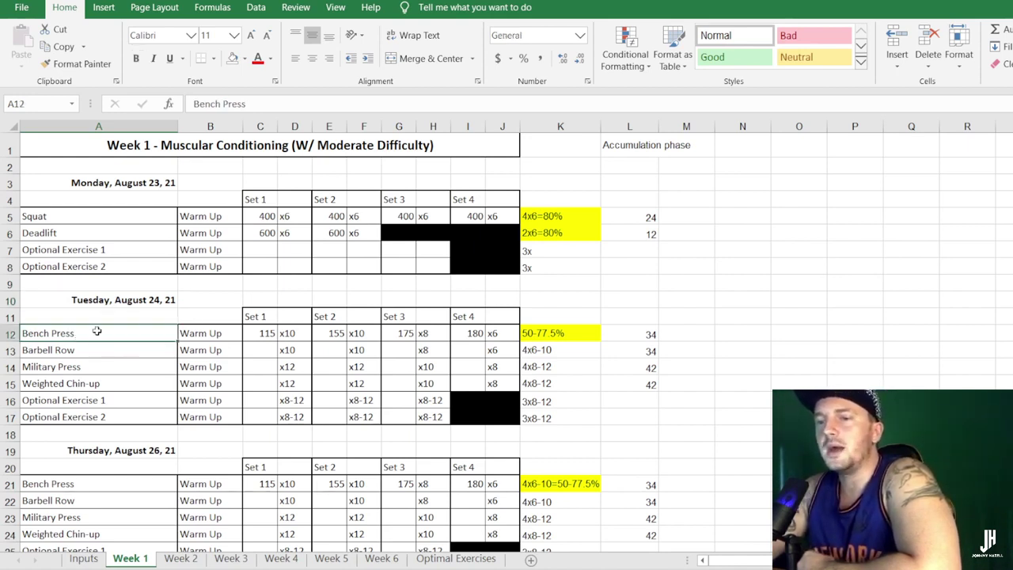
{"action": "left_click", "coordinate": [540, 330]}
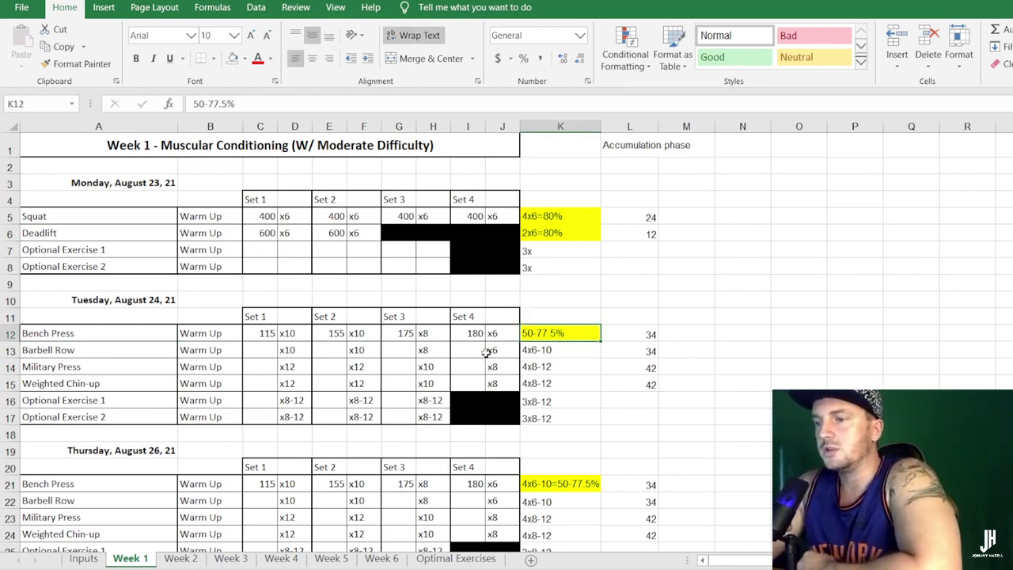
{"action": "left_click", "coordinate": [258, 332]}
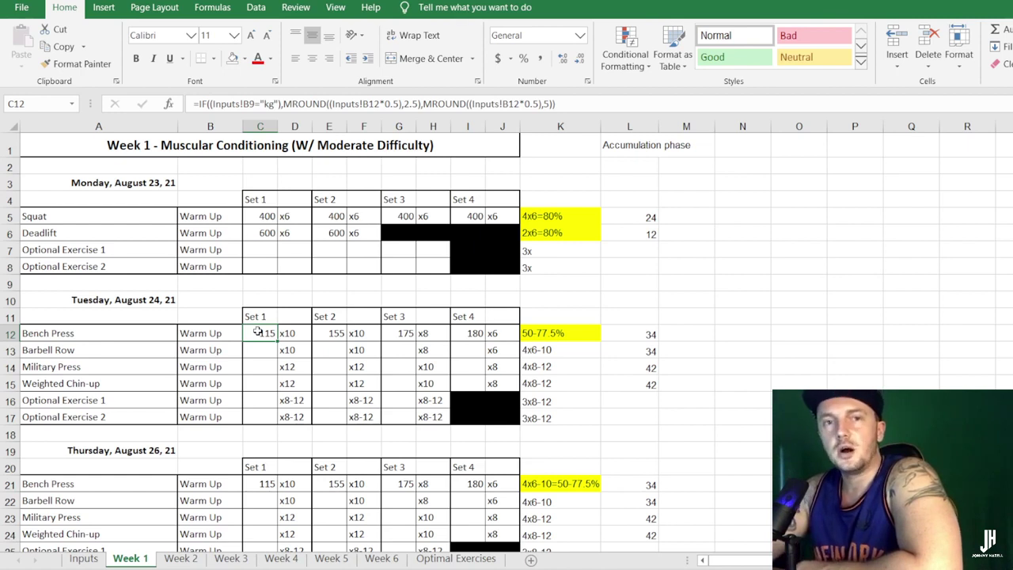
{"action": "left_click", "coordinate": [334, 332]}
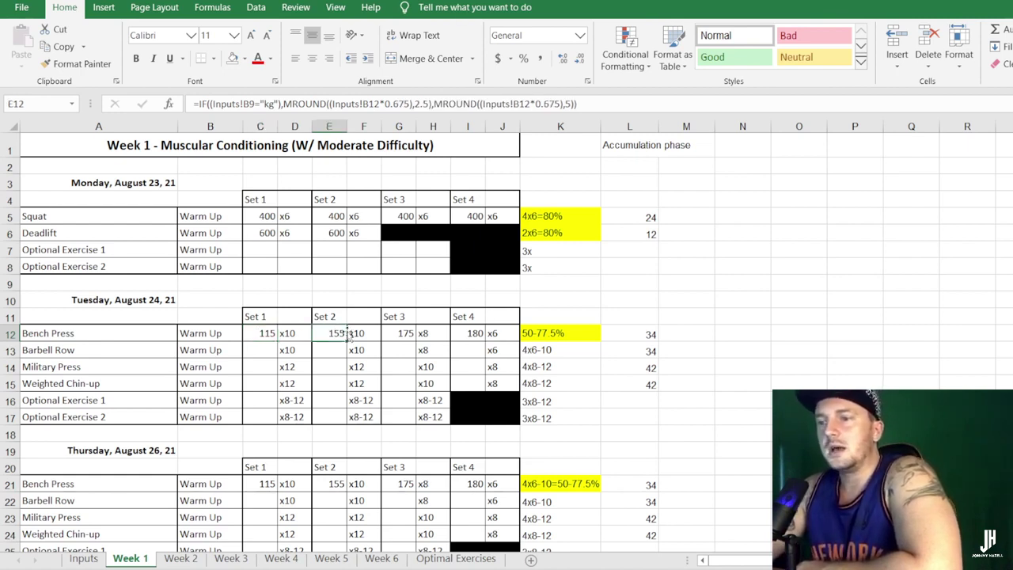
{"action": "left_click", "coordinate": [405, 334]}
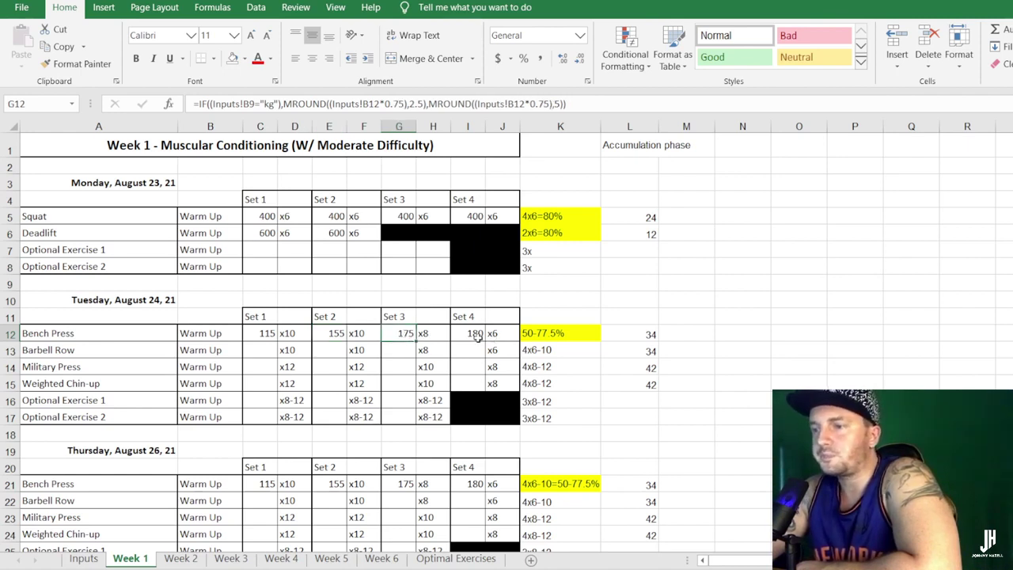
Compare the total-rep formulas in column L for Tuesday's lifts with the one for Monday's Squat.
{"action": "left_click_drag", "start_coordinate": [649, 334], "coordinate": [648, 385]}
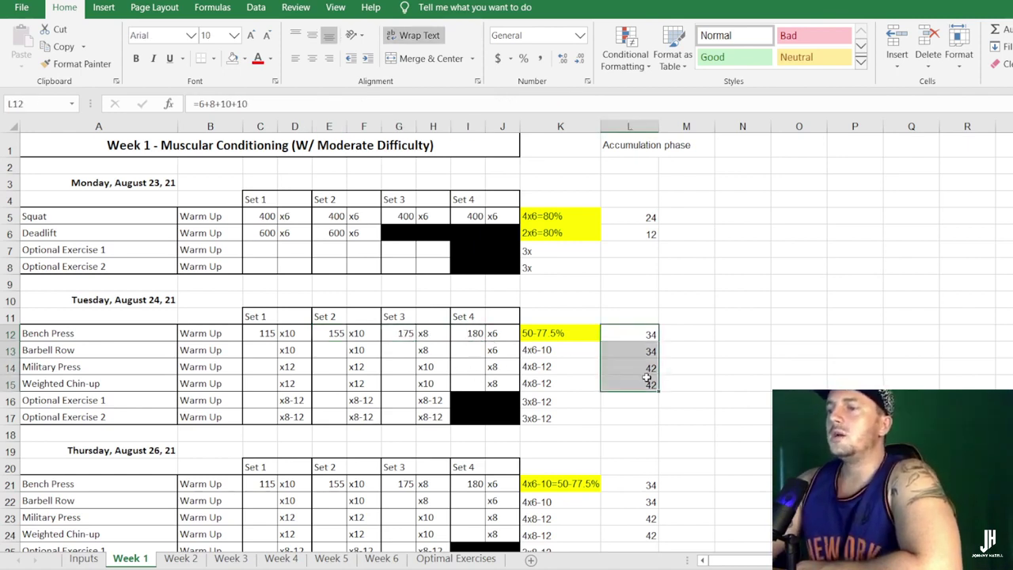
{"action": "left_click", "coordinate": [642, 334]}
{"action": "key", "text": "Down"}
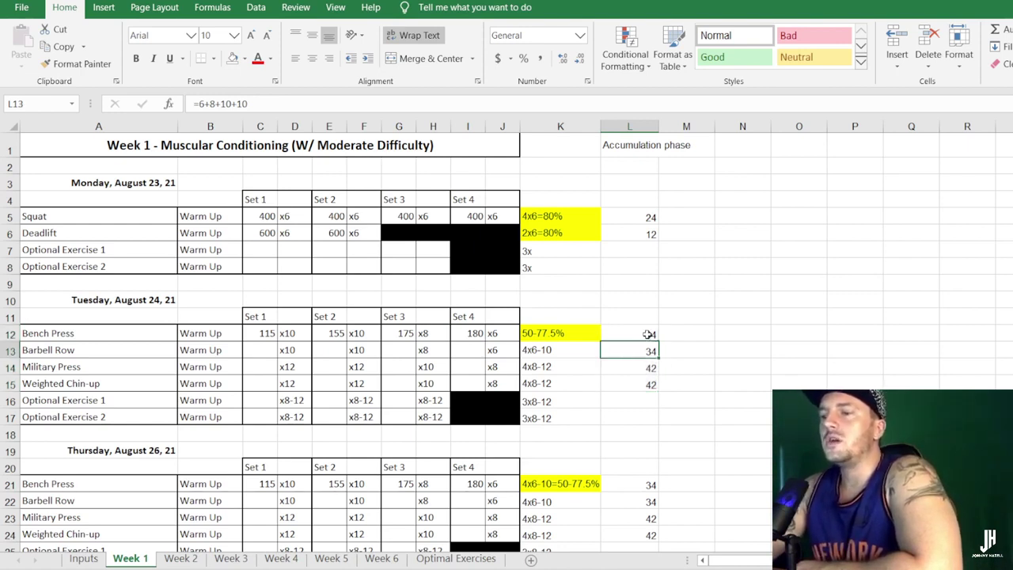
{"action": "left_click", "coordinate": [647, 332]}
{"action": "left_click", "coordinate": [646, 216]}
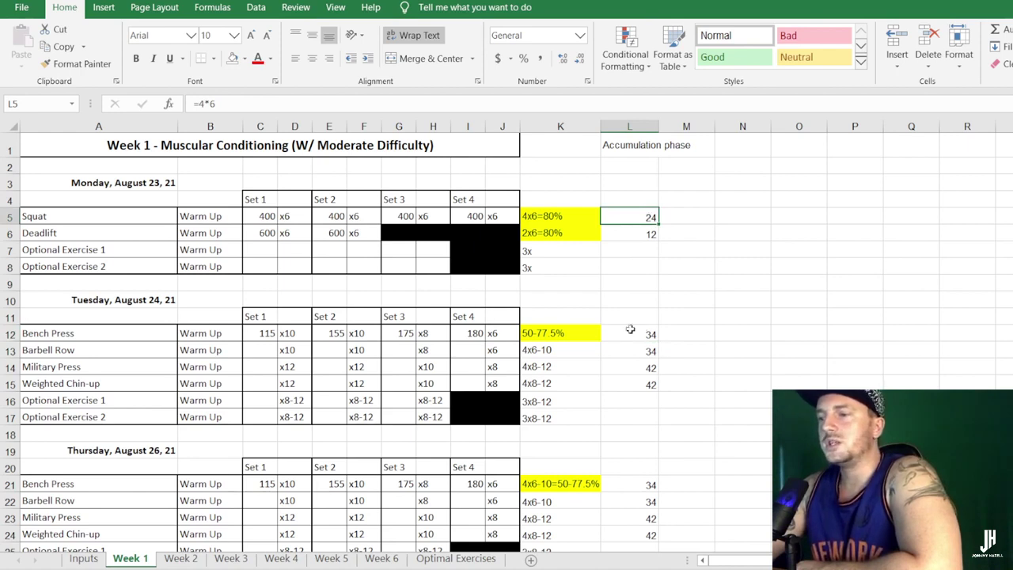
Examine Tuesday's Barbell Row, Military Press and Weighted Chin-up entries and the rep totals of the last two.
{"action": "left_click", "coordinate": [98, 349]}
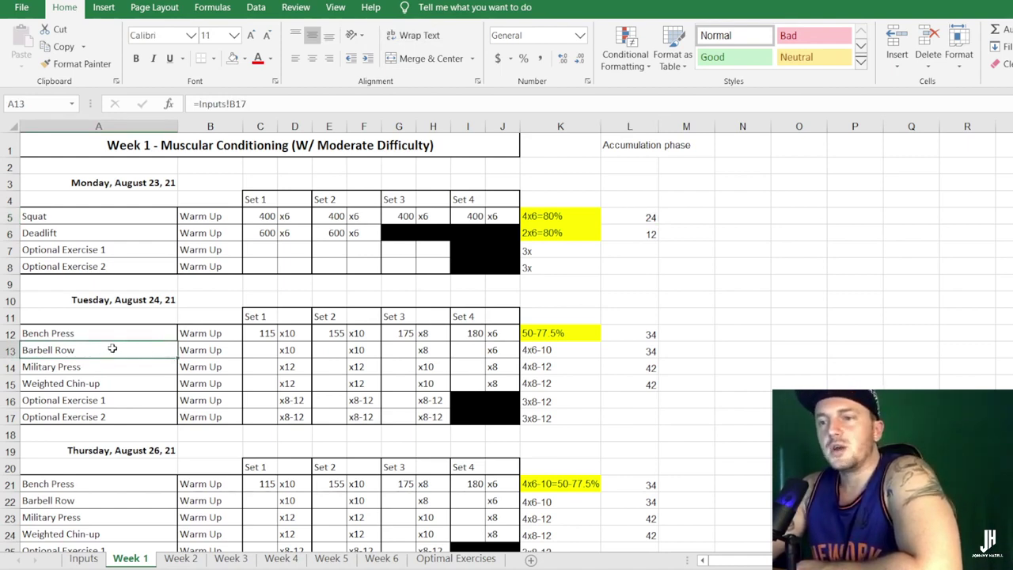
{"action": "left_click", "coordinate": [112, 366]}
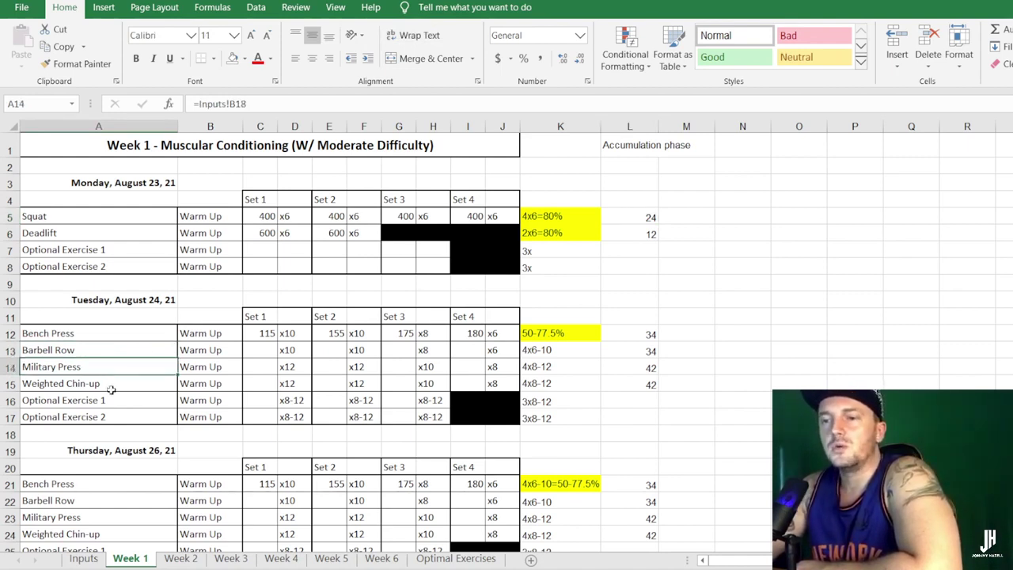
{"action": "left_click", "coordinate": [111, 383]}
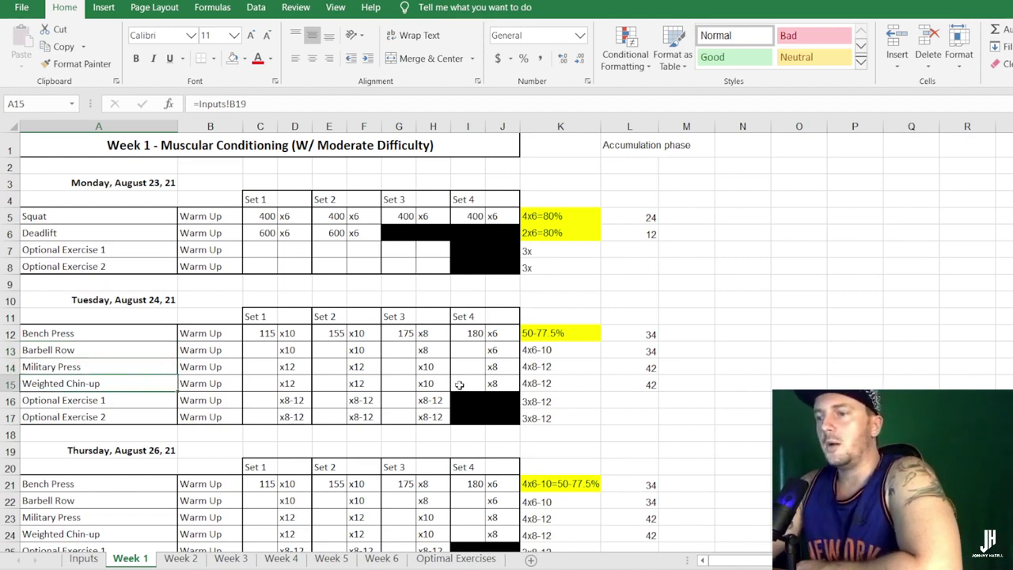
{"action": "left_click", "coordinate": [645, 368]}
{"action": "left_click_drag", "start_coordinate": [645, 368], "coordinate": [647, 382]}
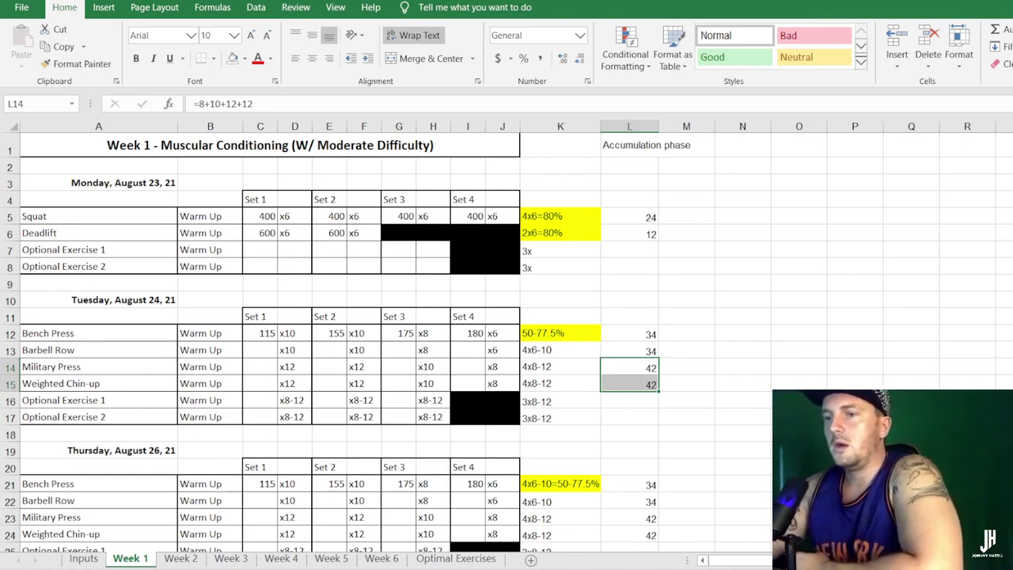
Review Thursday's Bench Press percentage note and Friday's Squat and Deadlift set and percentage notes in Week 1.
{"action": "scroll", "coordinate": [76, 501], "scroll_direction": "down", "scroll_amount": 2}
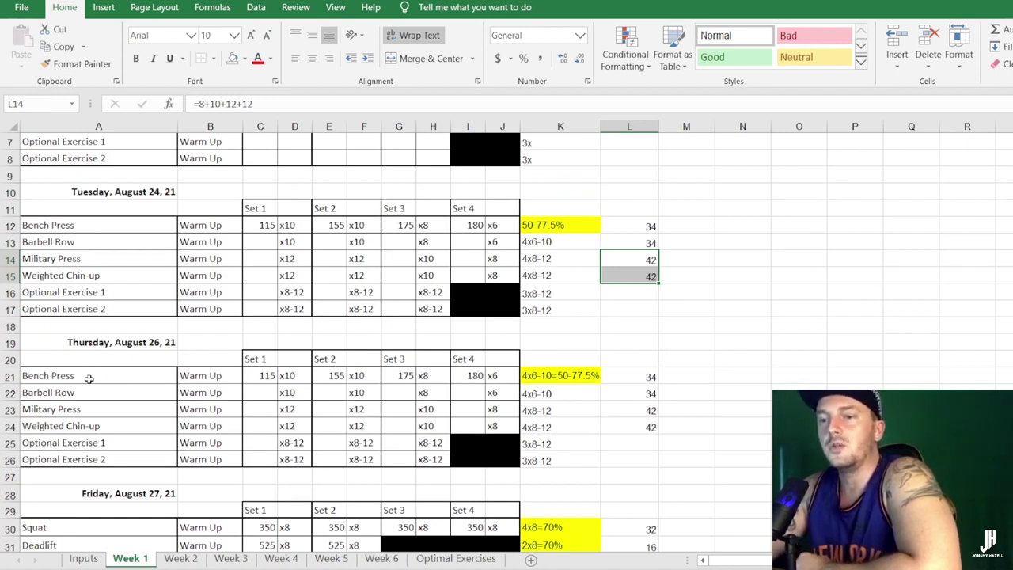
{"action": "left_click", "coordinate": [542, 380]}
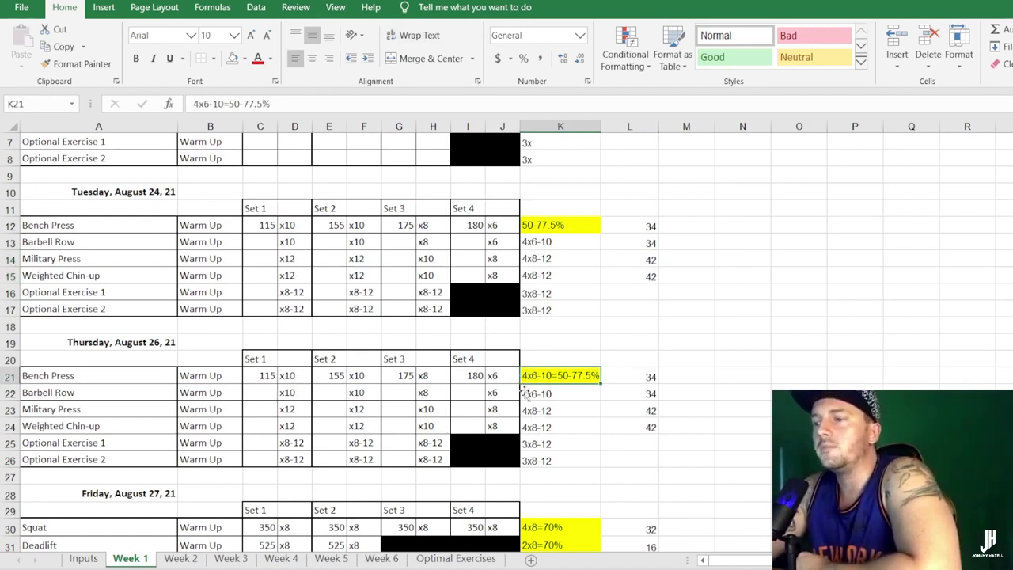
{"action": "scroll", "coordinate": [385, 419], "scroll_direction": "down", "scroll_amount": 3}
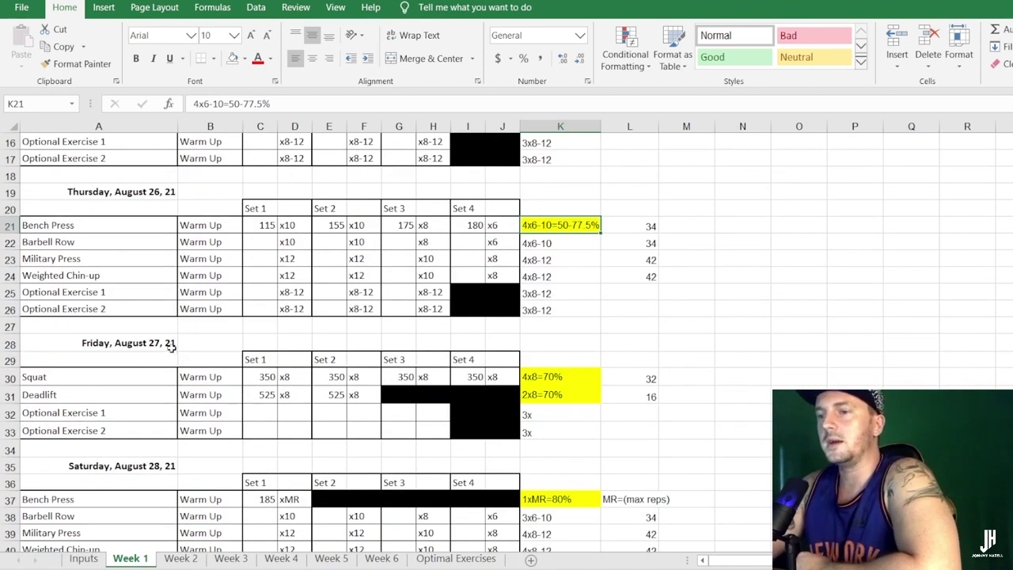
{"action": "scroll", "coordinate": [70, 380], "scroll_direction": "down", "scroll_amount": 1}
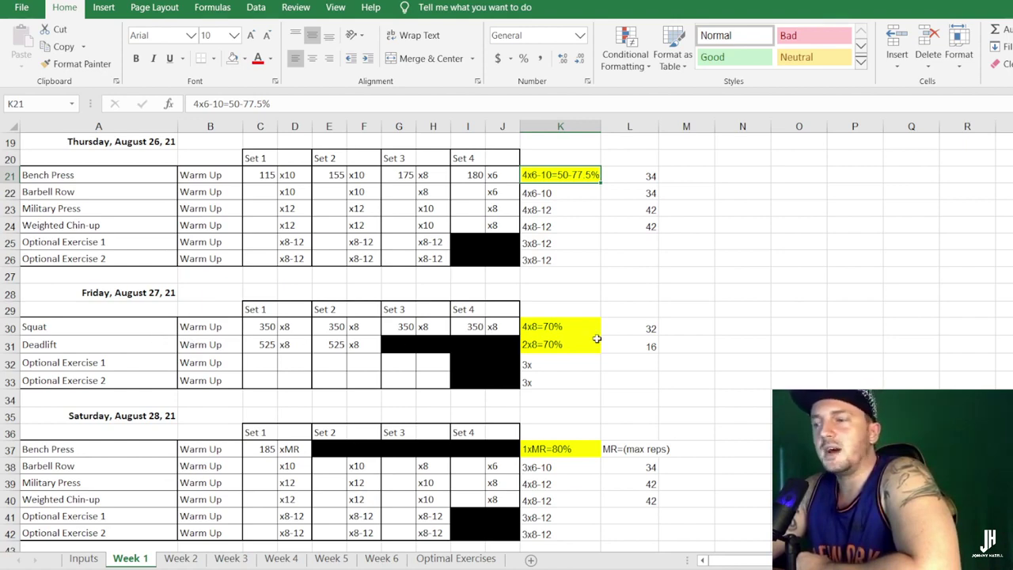
{"action": "left_click", "coordinate": [570, 345]}
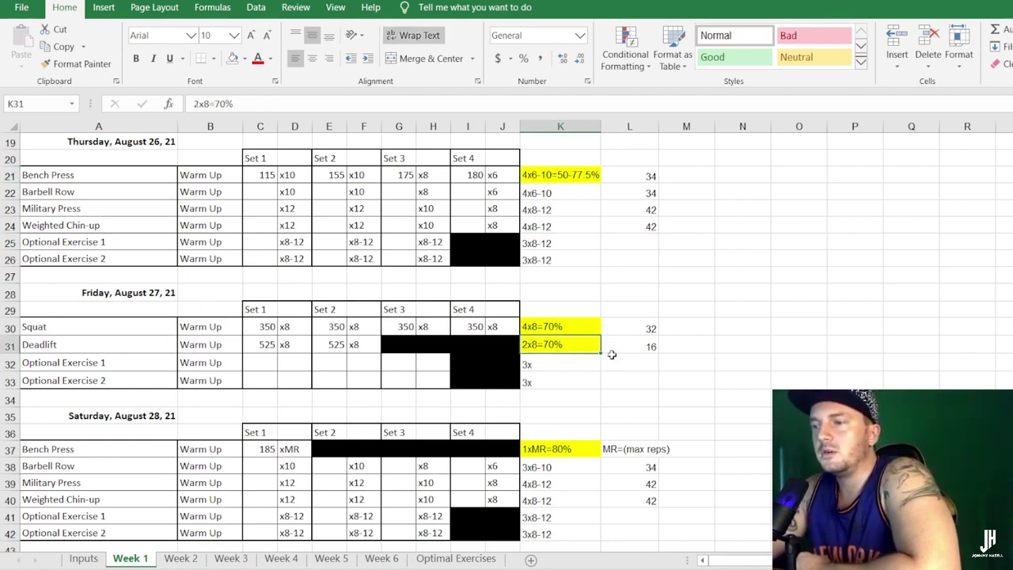
Examine Saturday's Bench Press weight formula and its max-reps entry for Set 1.
{"action": "scroll", "coordinate": [150, 414], "scroll_direction": "down", "scroll_amount": 2}
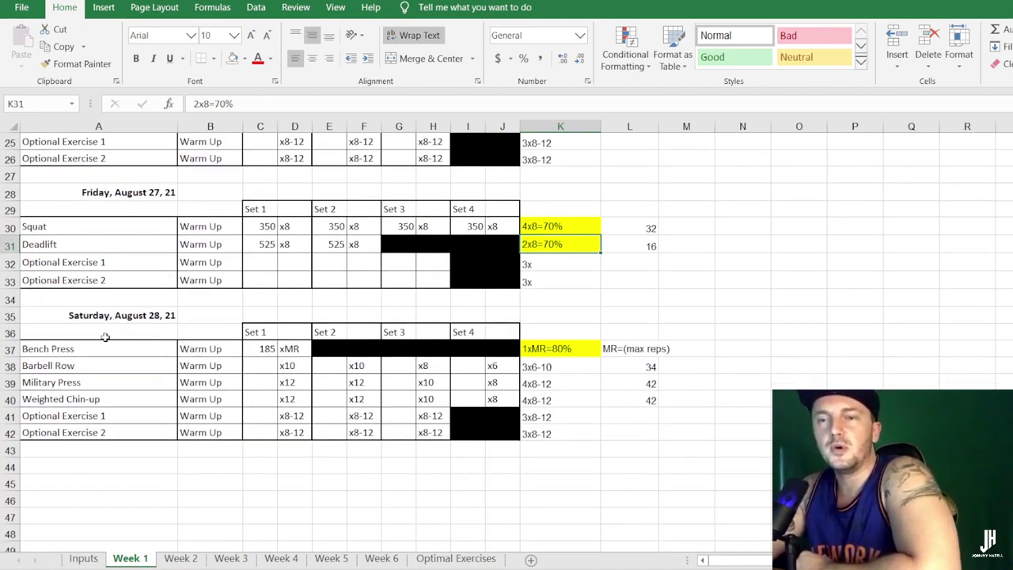
{"action": "left_click", "coordinate": [263, 348]}
{"action": "left_click_drag", "start_coordinate": [263, 348], "coordinate": [287, 346]}
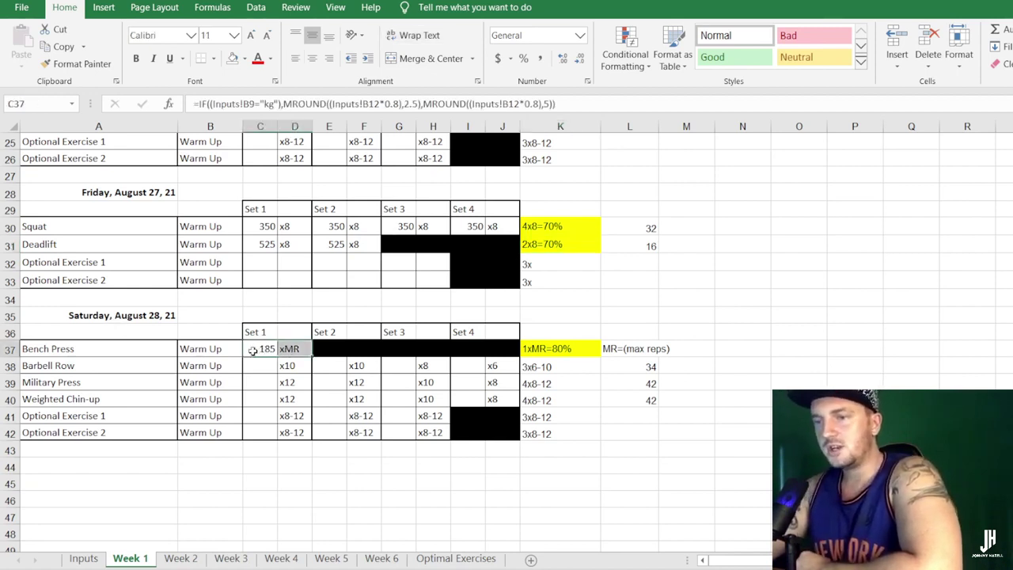
{"action": "left_click", "coordinate": [259, 354]}
{"action": "left_click", "coordinate": [294, 349]}
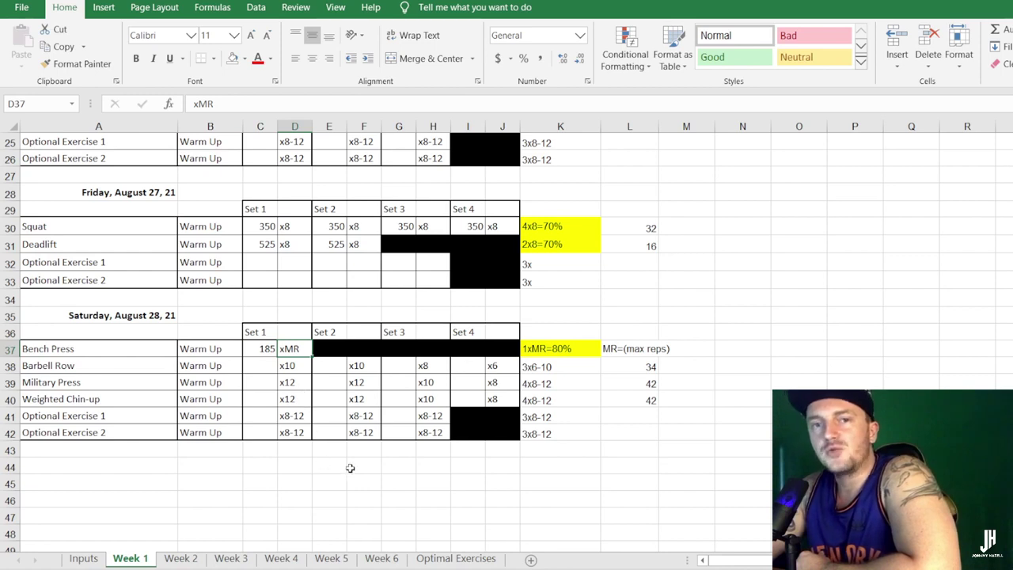
{"action": "left_click", "coordinate": [309, 467]}
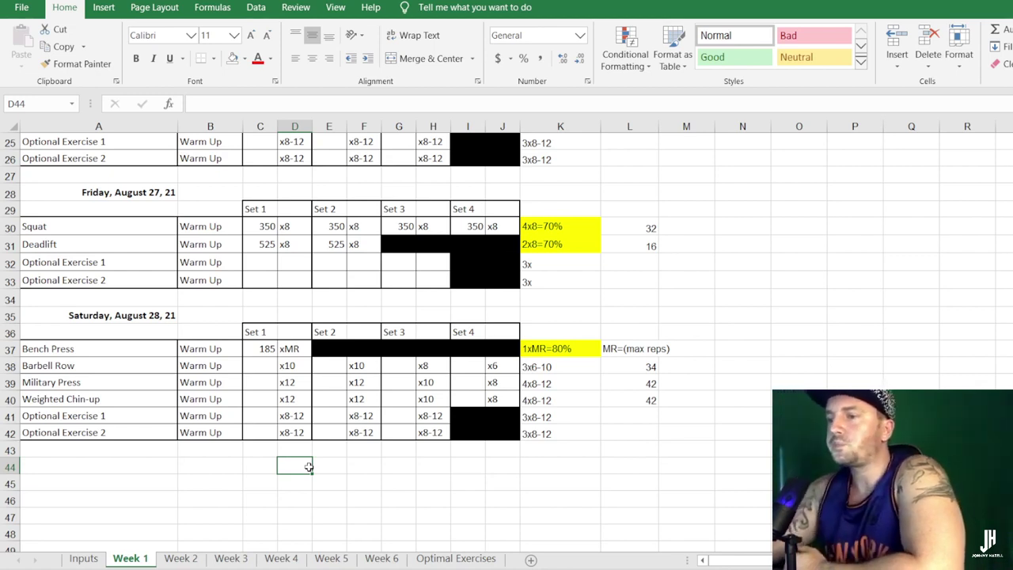
Check Saturday's Barbell Row rep-total formula and the set and rep notes for Military Press and Weighted Chin-up.
{"action": "left_click", "coordinate": [625, 368]}
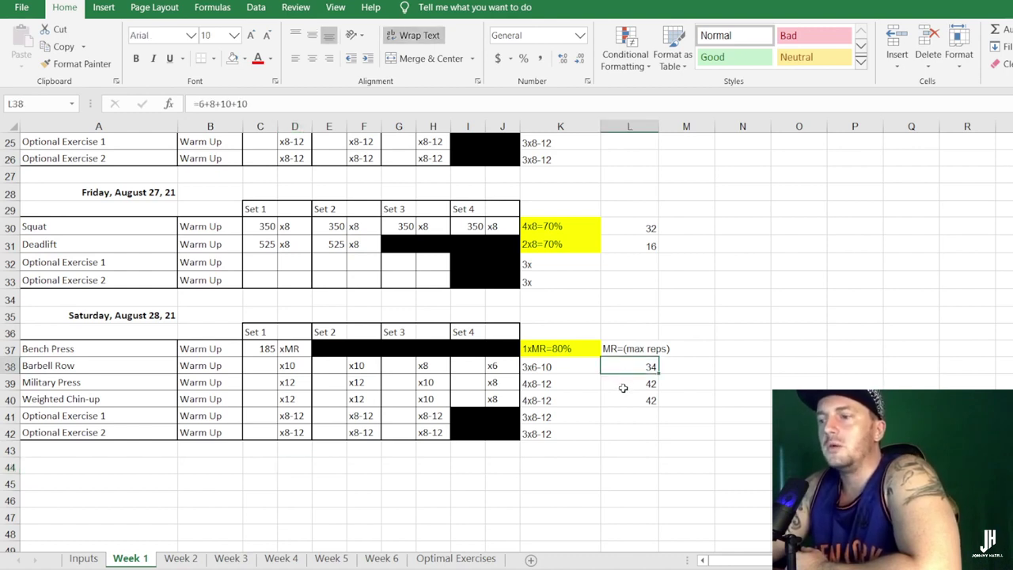
{"action": "left_click", "coordinate": [554, 389]}
{"action": "left_click", "coordinate": [557, 406]}
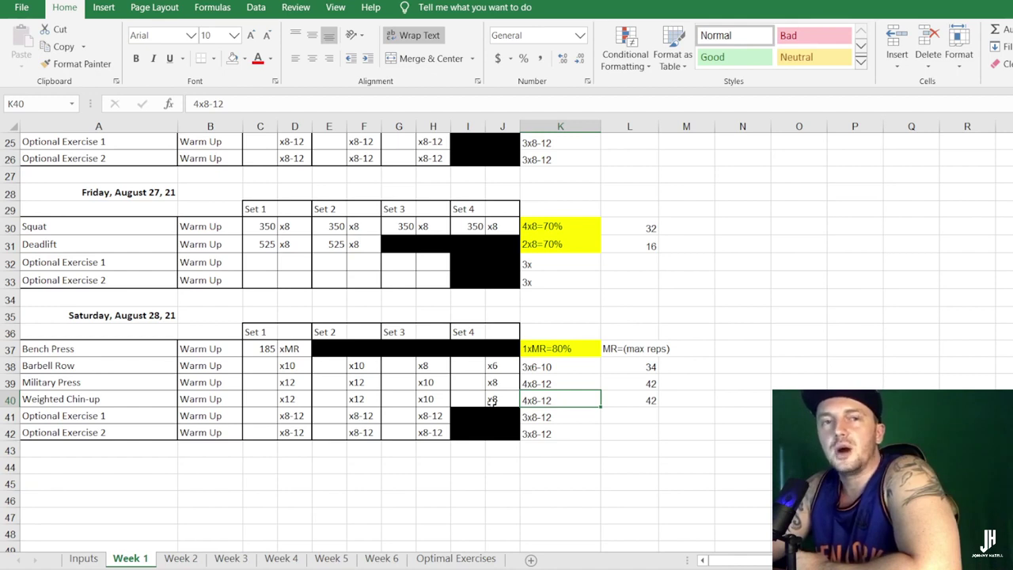
{"action": "left_click", "coordinate": [149, 399]}
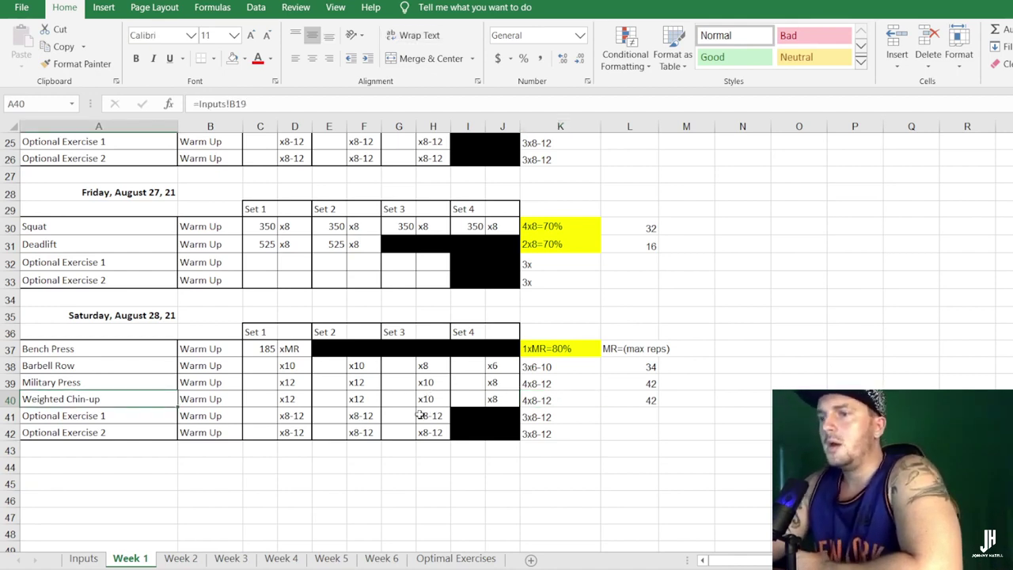
Switch to the Week 2 sheet and read its title.
{"action": "scroll", "coordinate": [325, 435], "scroll_direction": "up", "scroll_amount": 2}
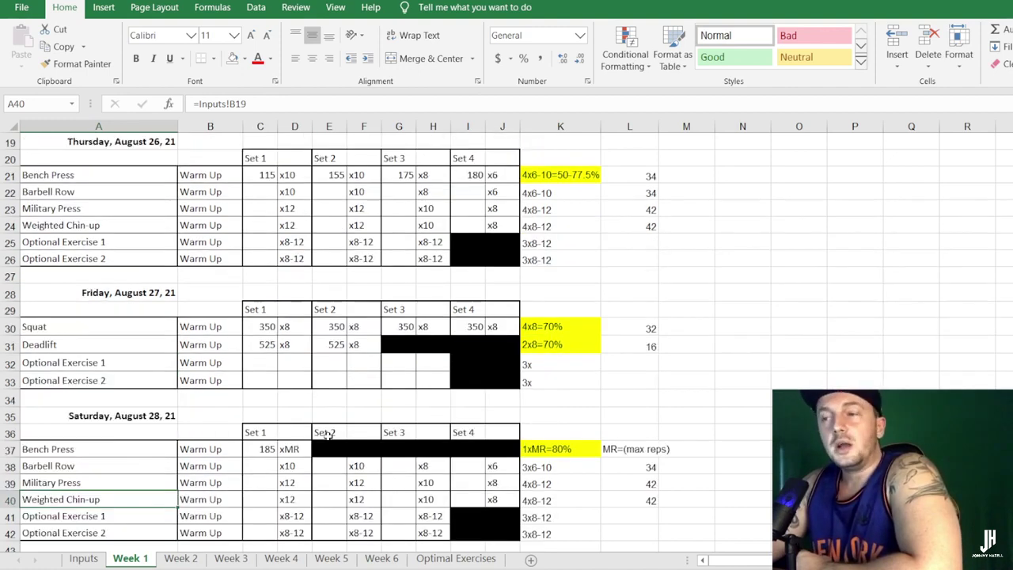
{"action": "scroll", "coordinate": [325, 435], "scroll_direction": "up", "scroll_amount": 6}
{"action": "left_click", "coordinate": [196, 558]}
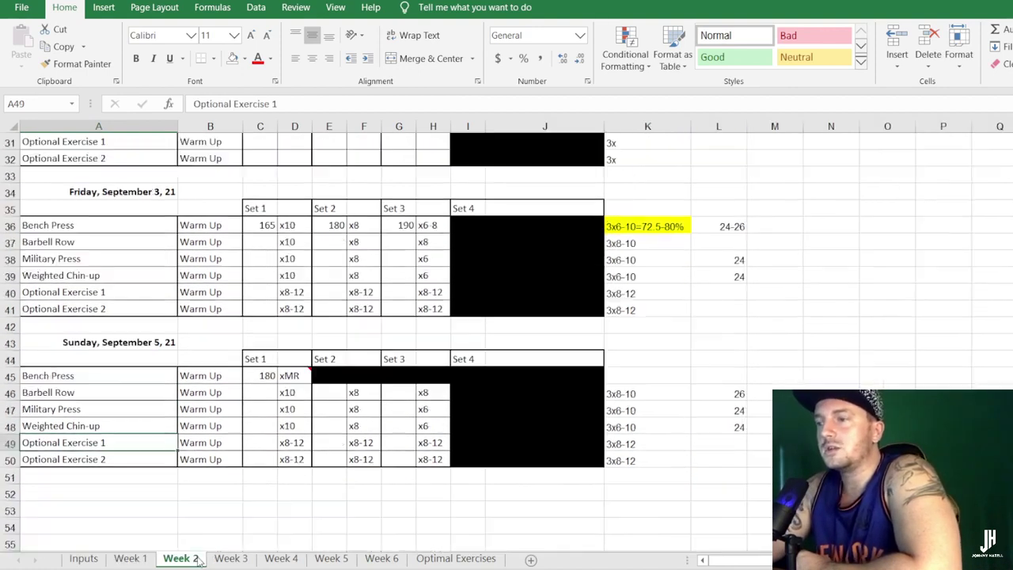
{"action": "scroll", "coordinate": [289, 298], "scroll_direction": "up", "scroll_amount": 10}
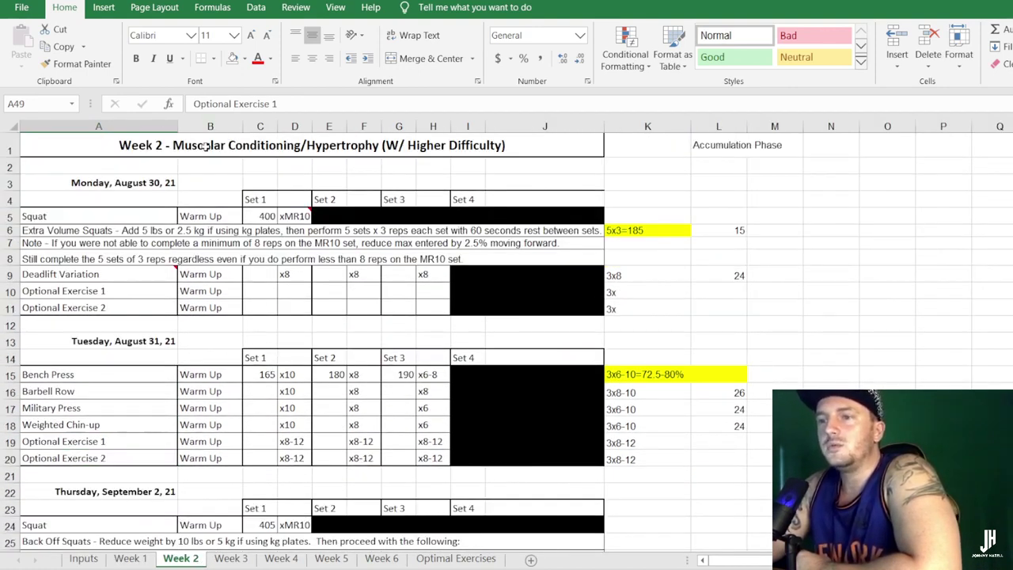
{"action": "left_click", "coordinate": [316, 146]}
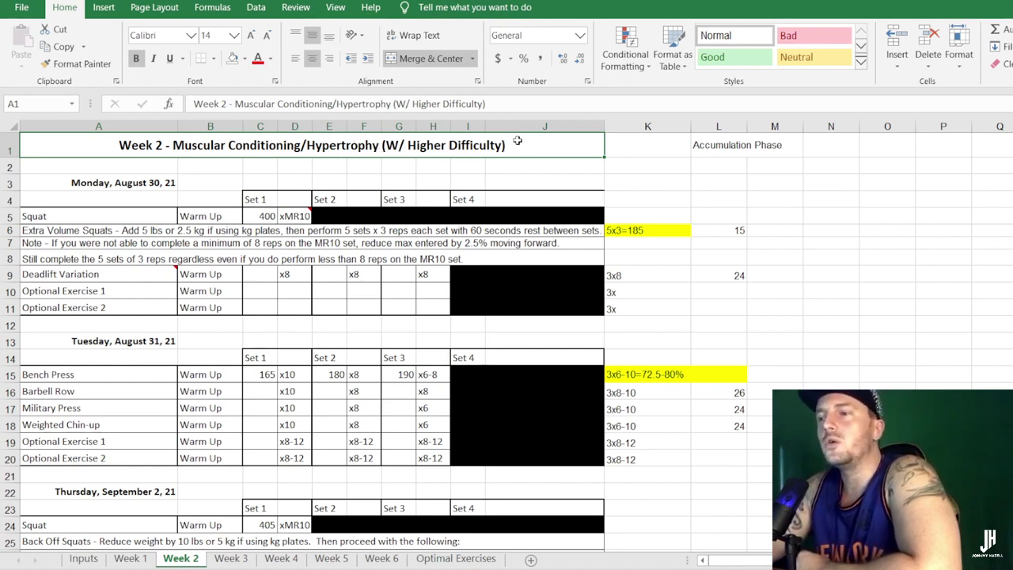
Look over Week 2 Monday's Extra Volume Squats instruction and the warm-up entries for Squat and Deadlift Variation.
{"action": "left_click", "coordinate": [291, 230]}
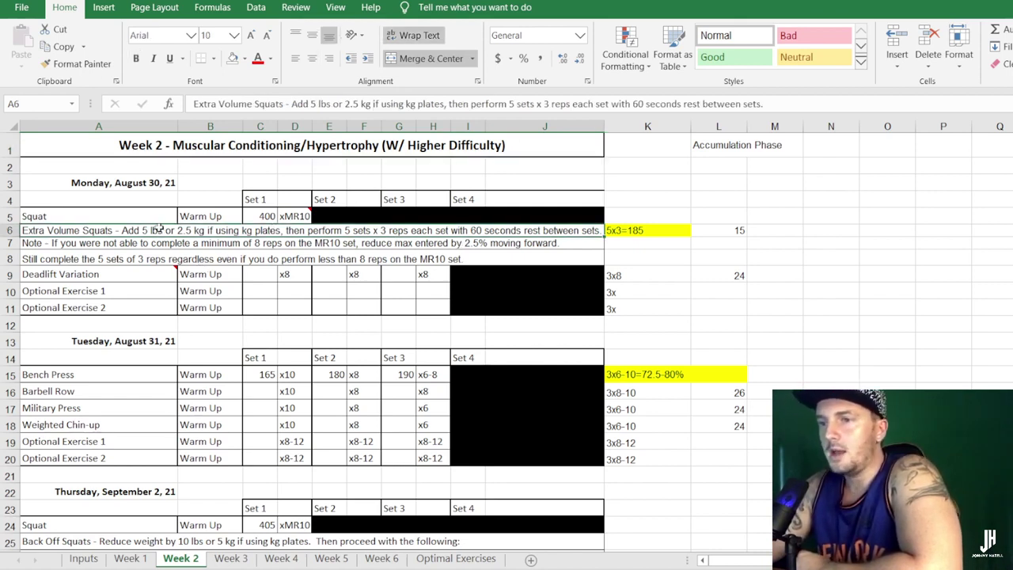
{"action": "left_click", "coordinate": [113, 211]}
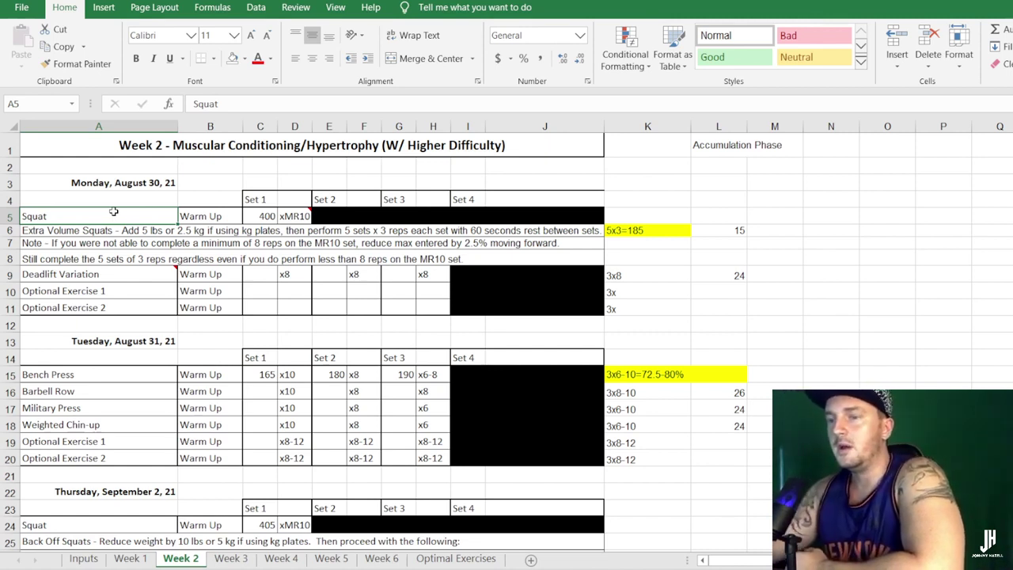
{"action": "left_click", "coordinate": [210, 214]}
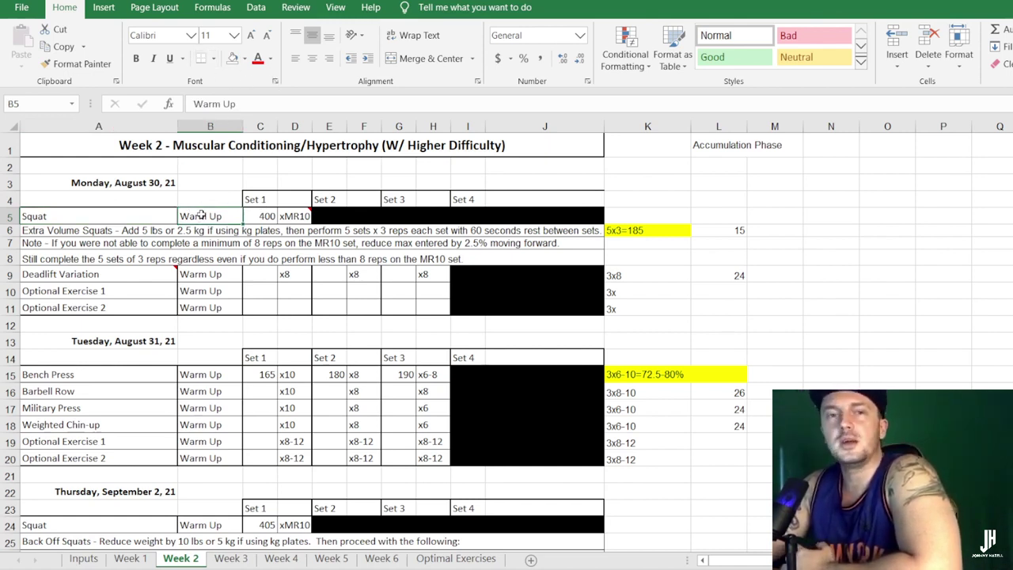
{"action": "left_click", "coordinate": [211, 276]}
{"action": "scroll", "coordinate": [206, 443], "scroll_direction": "down", "scroll_amount": 1}
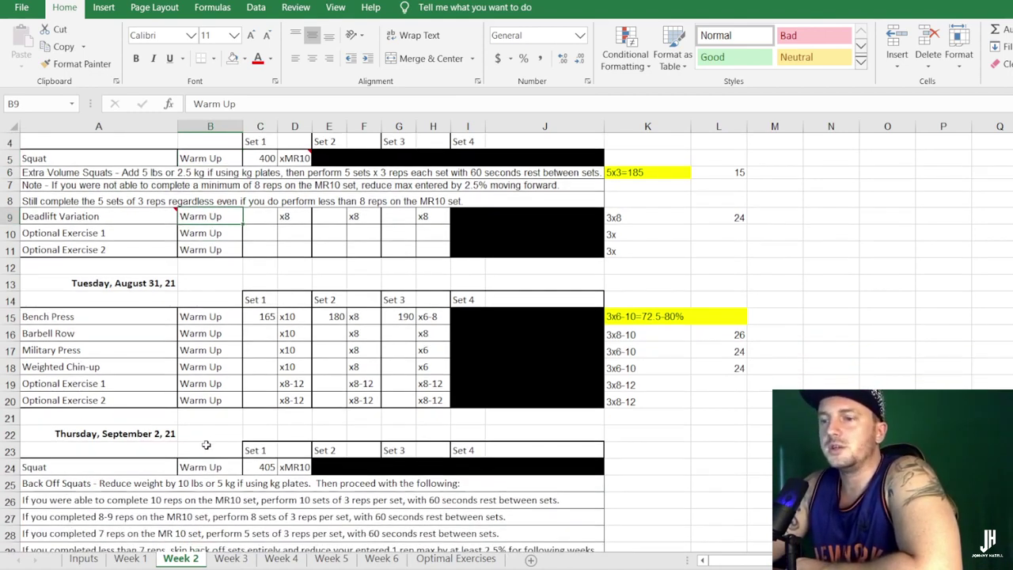
{"action": "scroll", "coordinate": [212, 384], "scroll_direction": "up", "scroll_amount": 1}
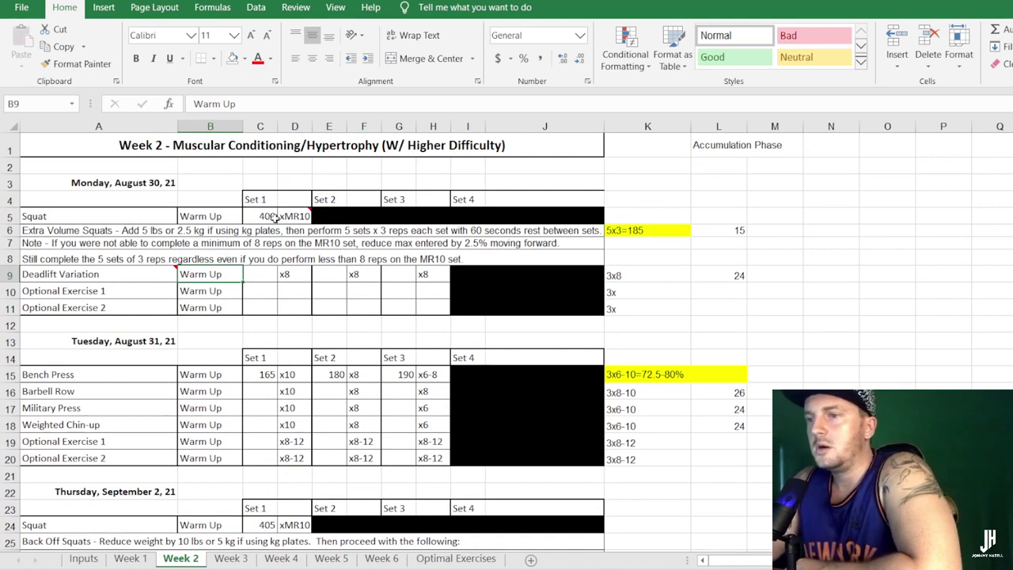
Examine Monday's Squat weight formula, its MR10 entry, the Extra Volume Squats instruction and the rep-total formula beside it.
{"action": "left_click", "coordinate": [257, 216]}
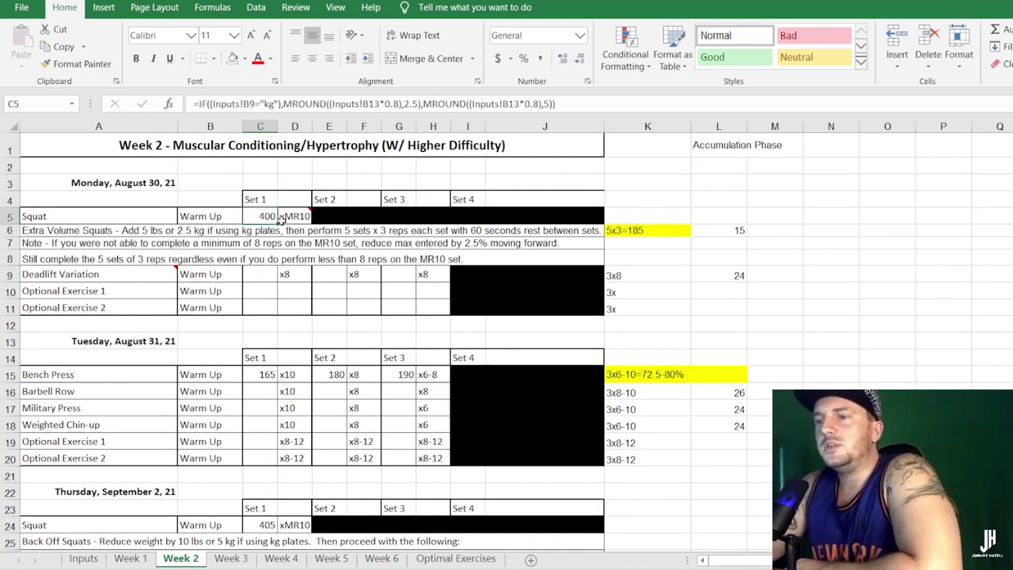
{"action": "left_click", "coordinate": [287, 215]}
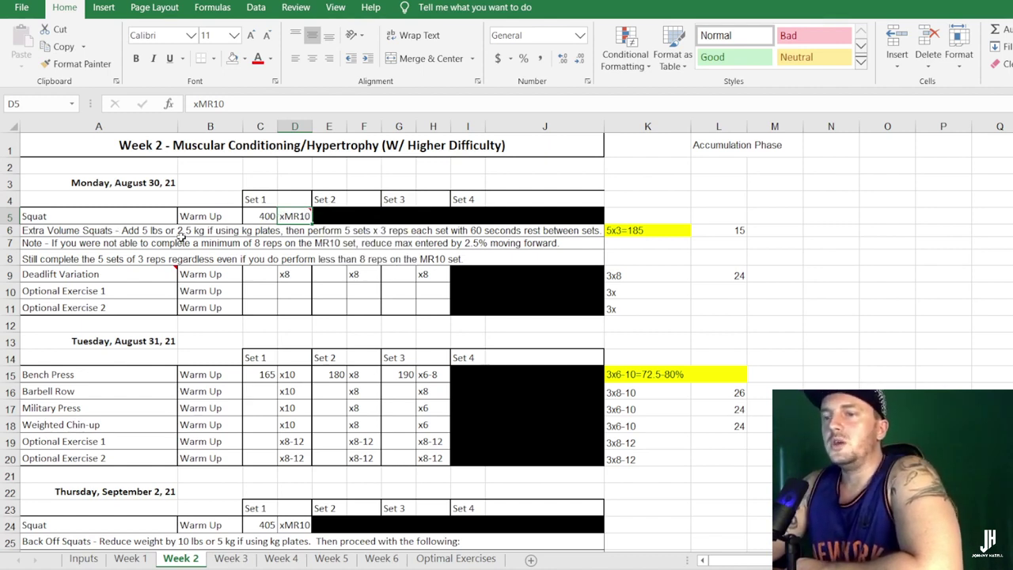
{"action": "left_click", "coordinate": [217, 230]}
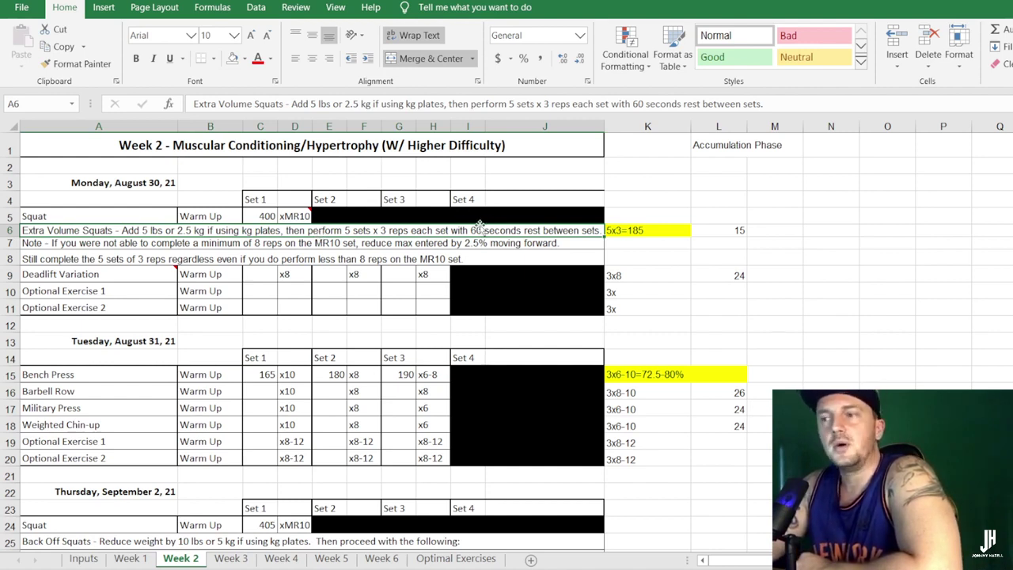
{"action": "left_click", "coordinate": [748, 229]}
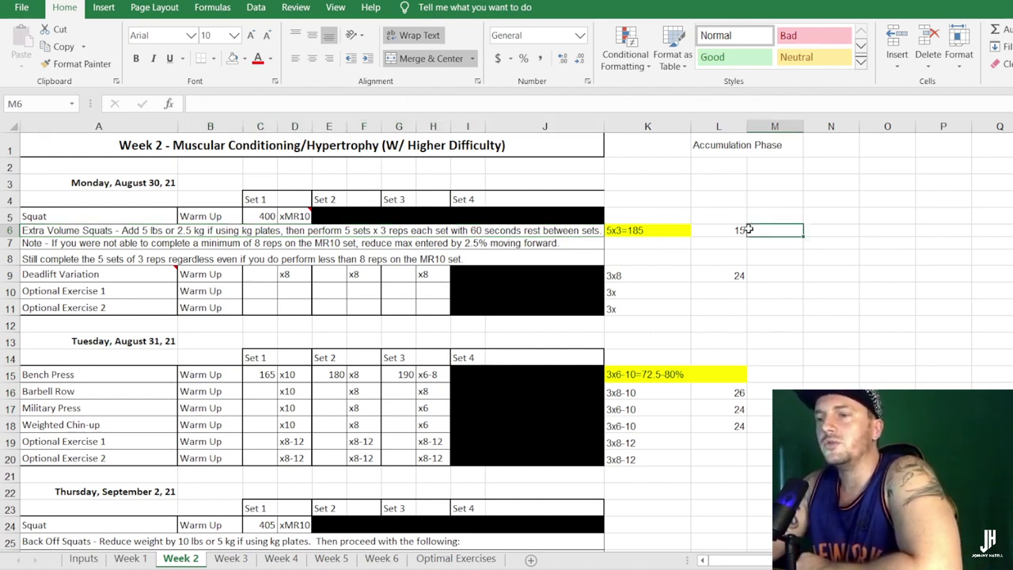
{"action": "left_click", "coordinate": [728, 229]}
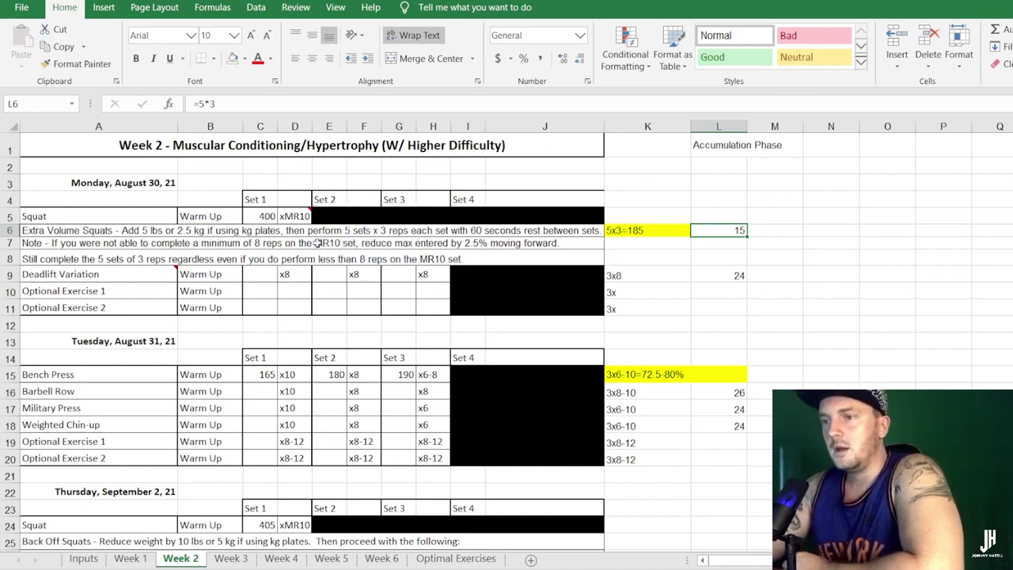
Read the two notes below Monday's Extra Volume Squats about missing 8 reps on the MR10 set.
{"action": "left_click", "coordinate": [389, 241]}
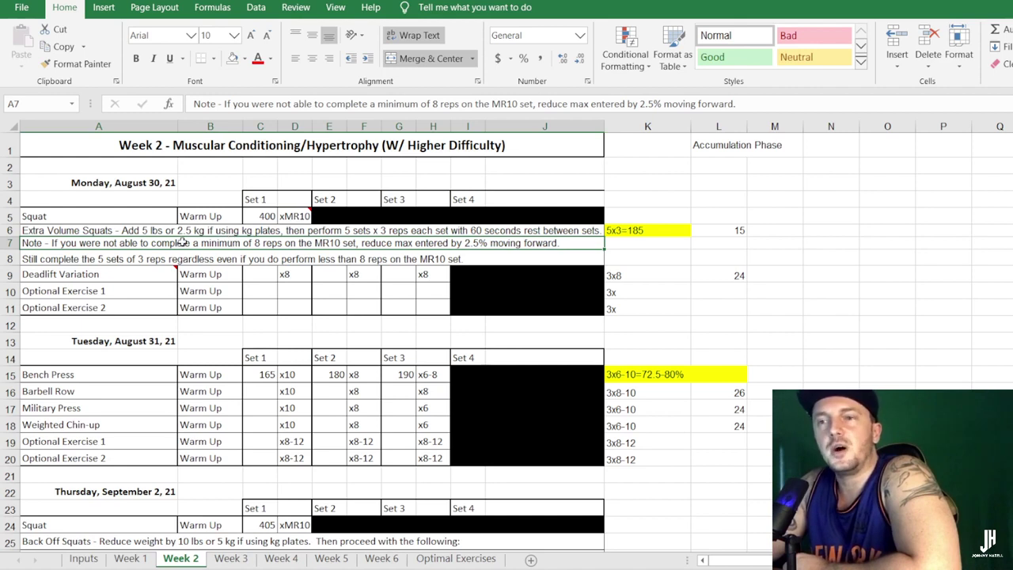
{"action": "left_click", "coordinate": [71, 260]}
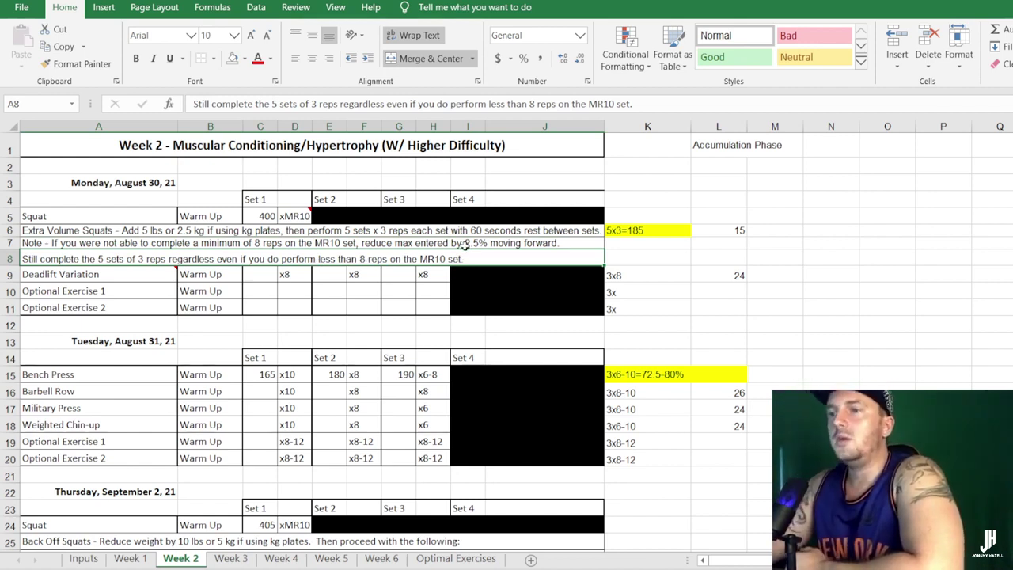
{"action": "left_click", "coordinate": [294, 243]}
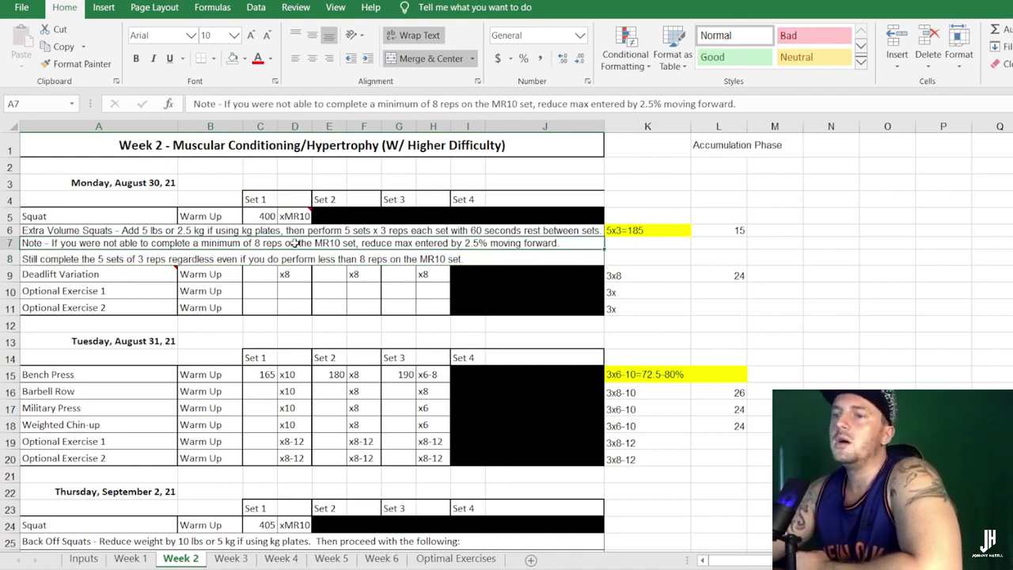
Highlight the 1RM block B11:C14 on the Inputs sheet with a yellow fill.
{"action": "left_click", "coordinate": [83, 558]}
{"action": "left_click_drag", "start_coordinate": [273, 259], "coordinate": [391, 313]}
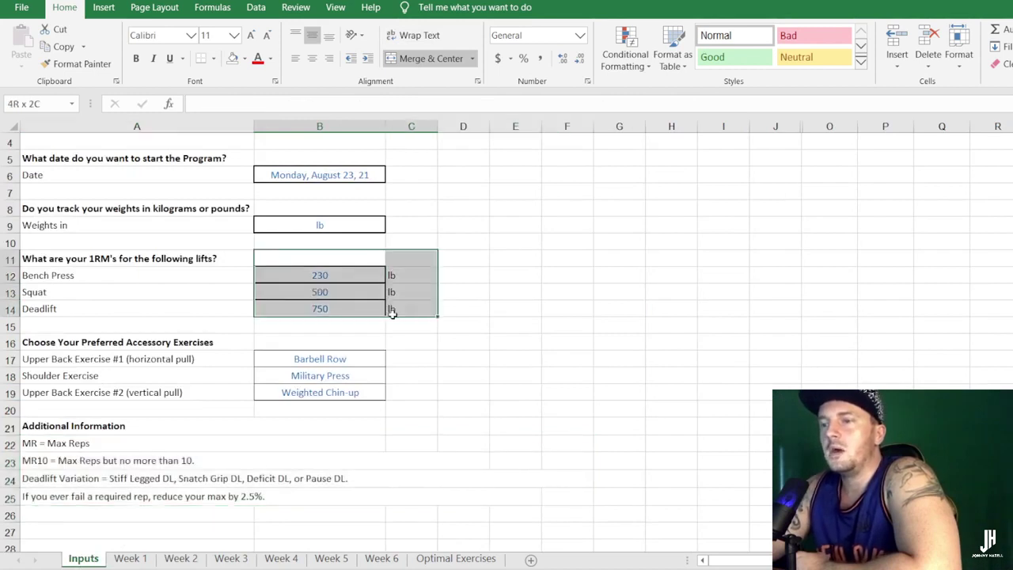
{"action": "left_click", "coordinate": [234, 59]}
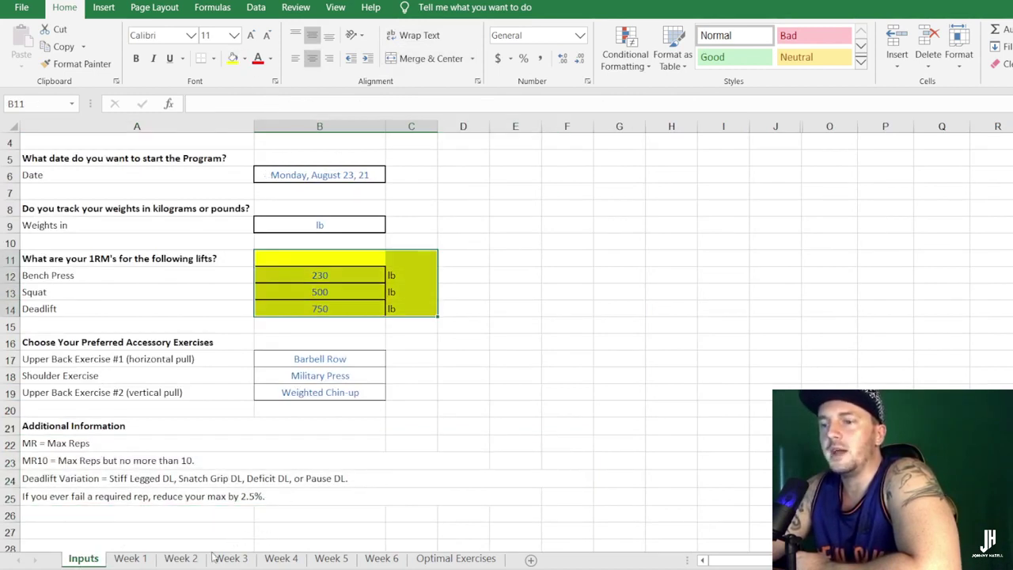
Return to the Week 2 sheet and examine Monday's Deadlift Variation entry and its weight cells for Sets 1 and 2.
{"action": "left_click", "coordinate": [180, 558]}
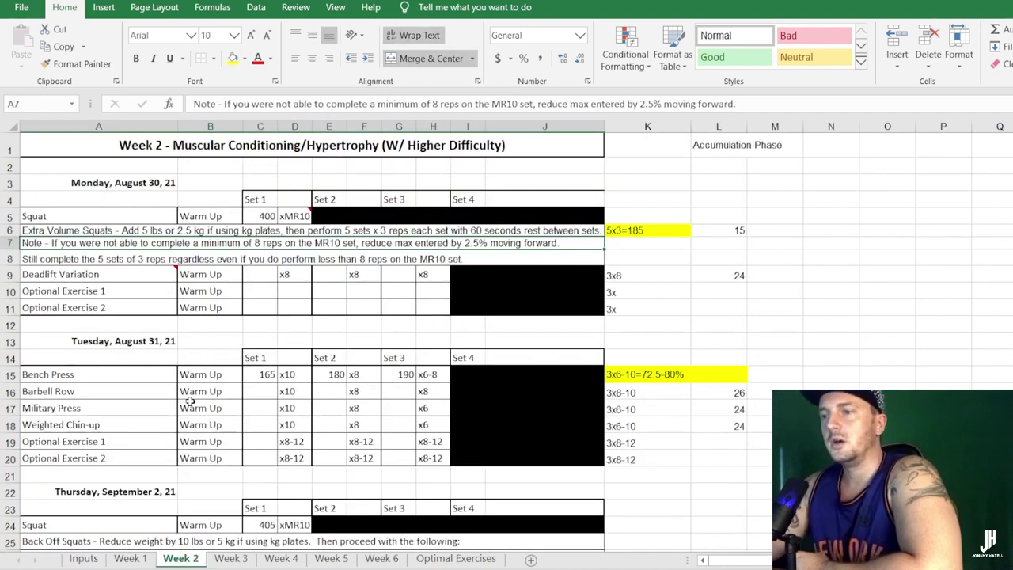
{"action": "left_click", "coordinate": [76, 275]}
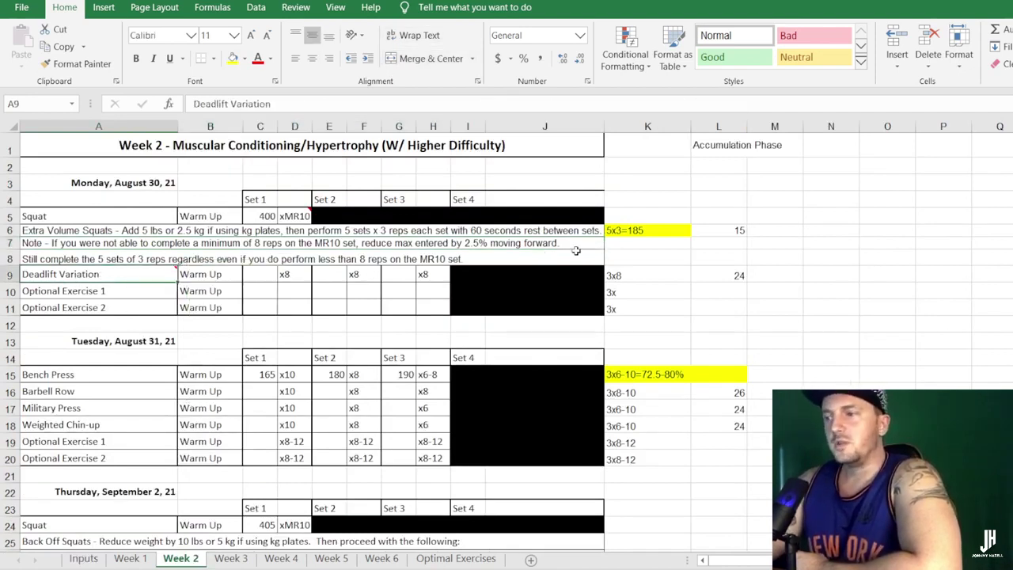
{"action": "left_click", "coordinate": [252, 275]}
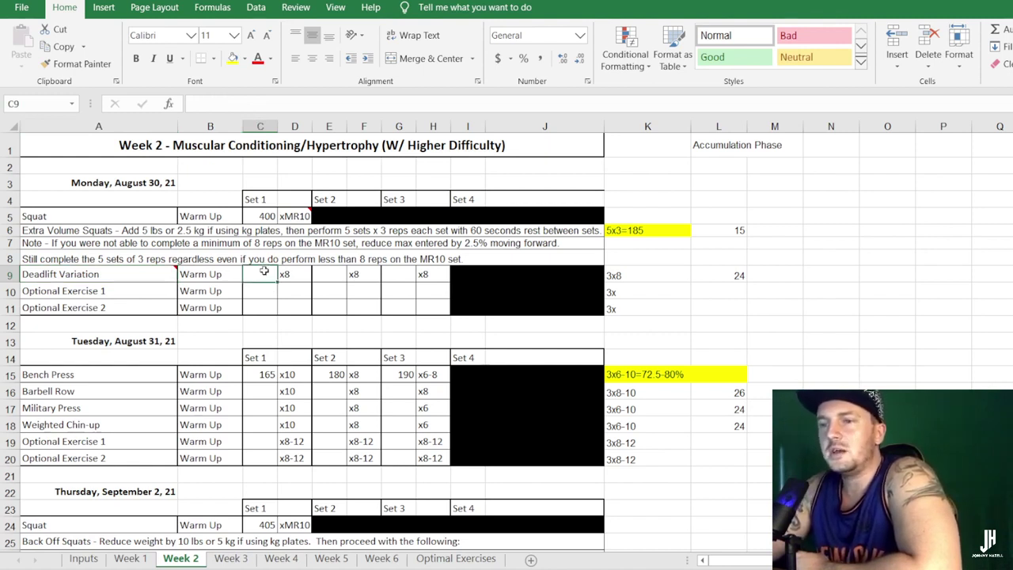
{"action": "left_click", "coordinate": [325, 276]}
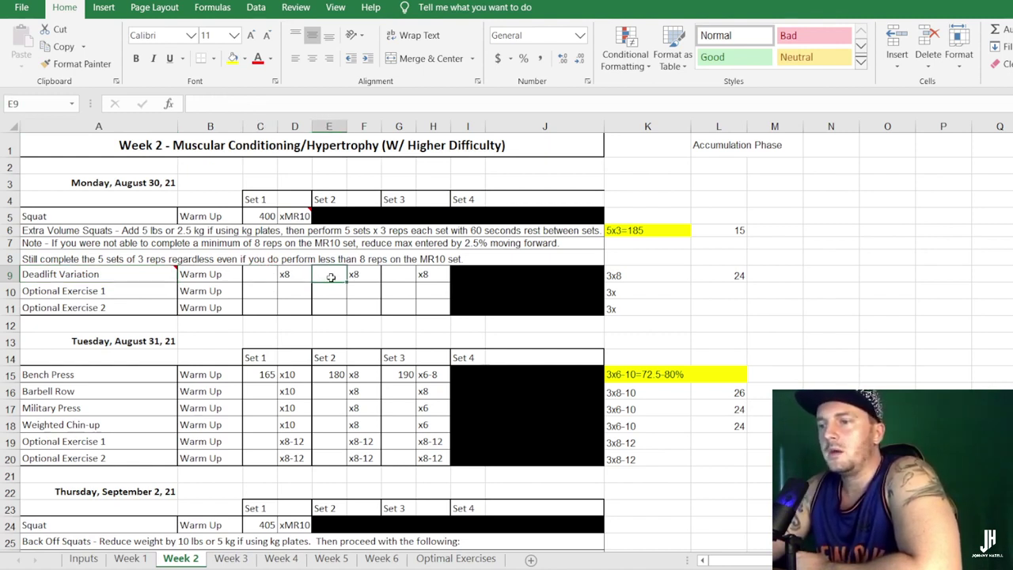
Examine Monday's Deadlift Variation row on the Week 2 sheet, including its Set 1 and Set 3 weight cells, exercise comment and volume note.
{"action": "left_click", "coordinate": [399, 274]}
{"action": "left_click", "coordinate": [257, 276]}
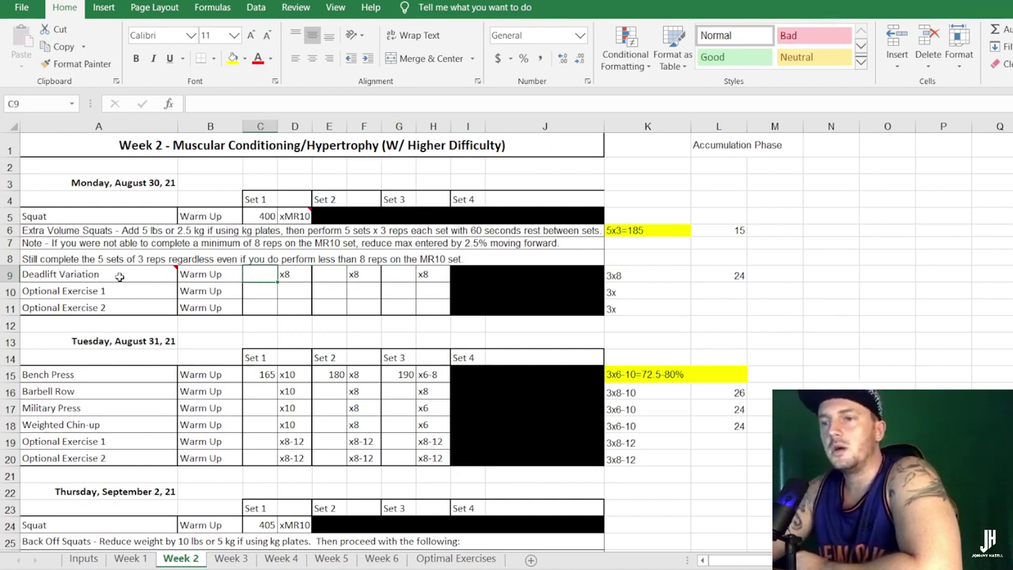
{"action": "mouse_move", "coordinate": [121, 274]}
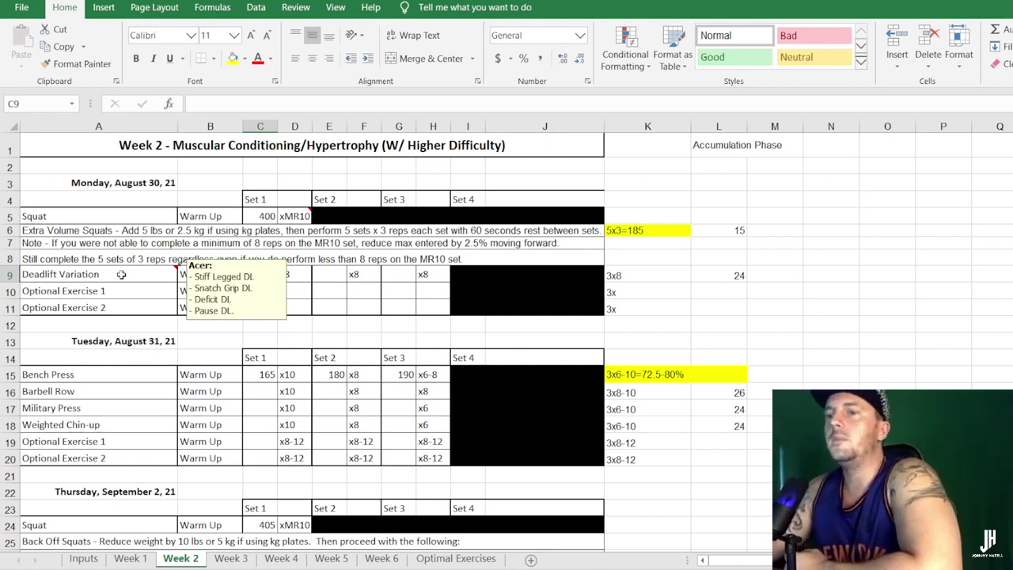
{"action": "left_click", "coordinate": [121, 274]}
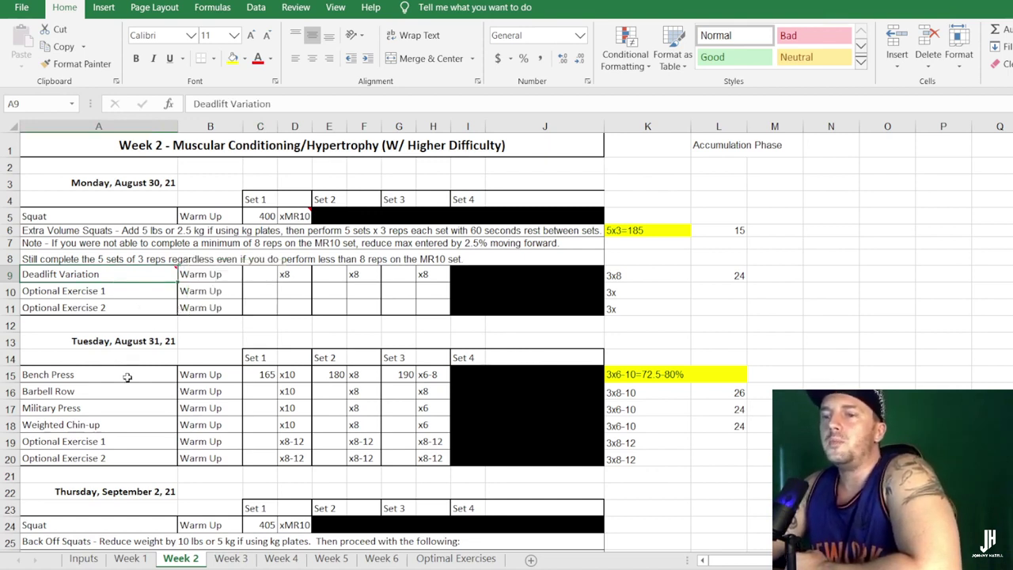
{"action": "mouse_move", "coordinate": [106, 275]}
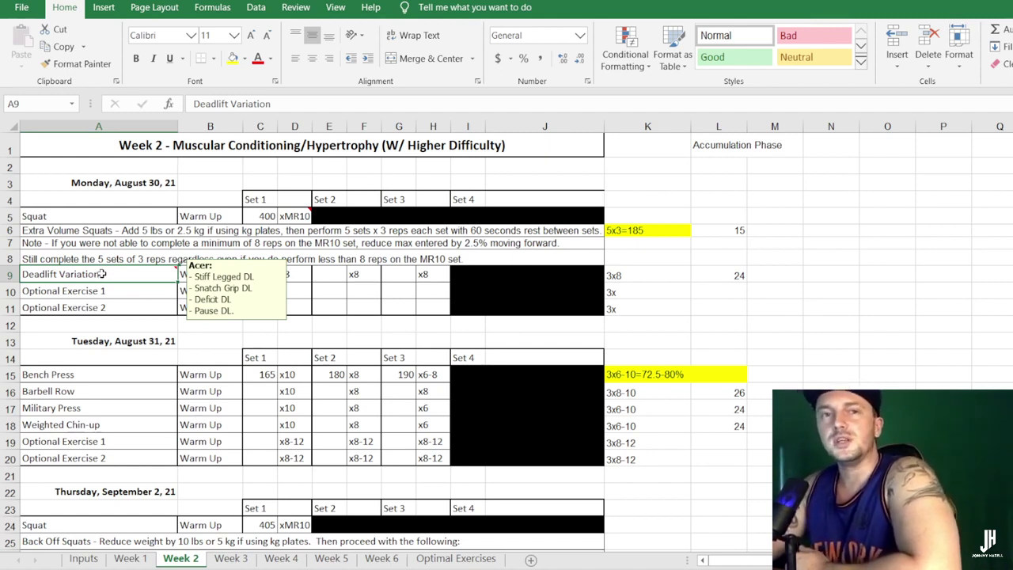
{"action": "left_click", "coordinate": [643, 269]}
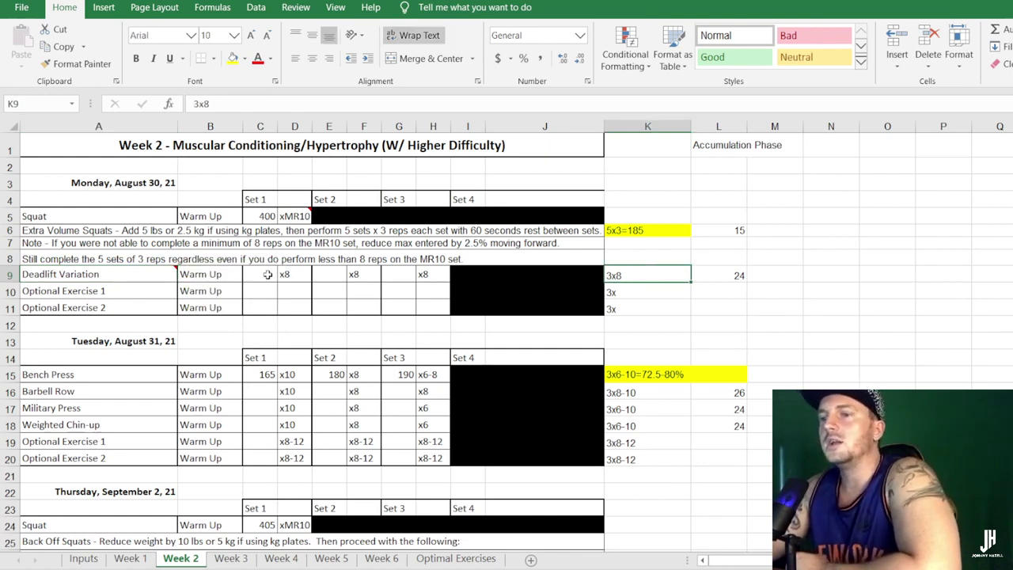
{"action": "left_click", "coordinate": [119, 274]}
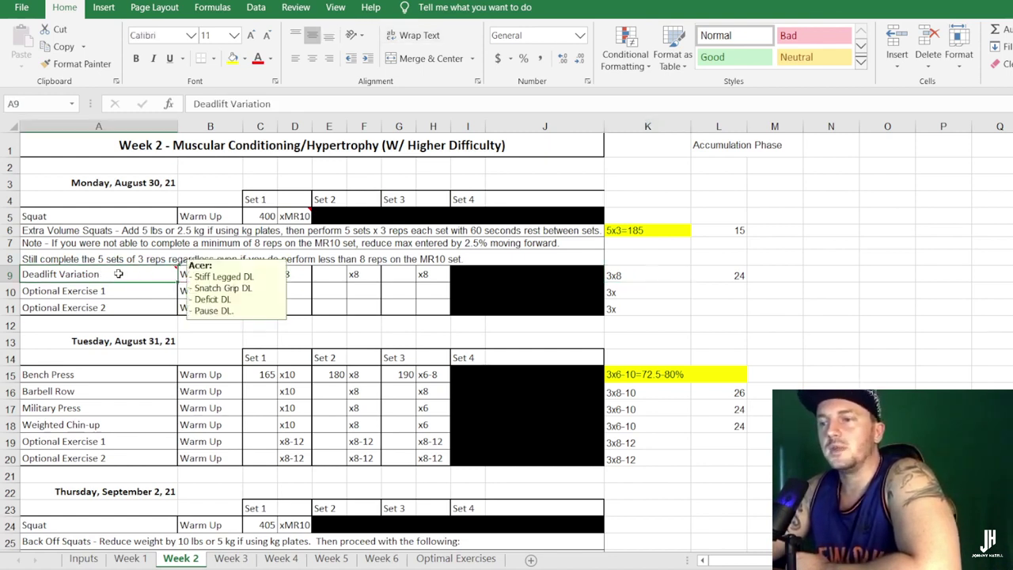
{"action": "left_click", "coordinate": [637, 278]}
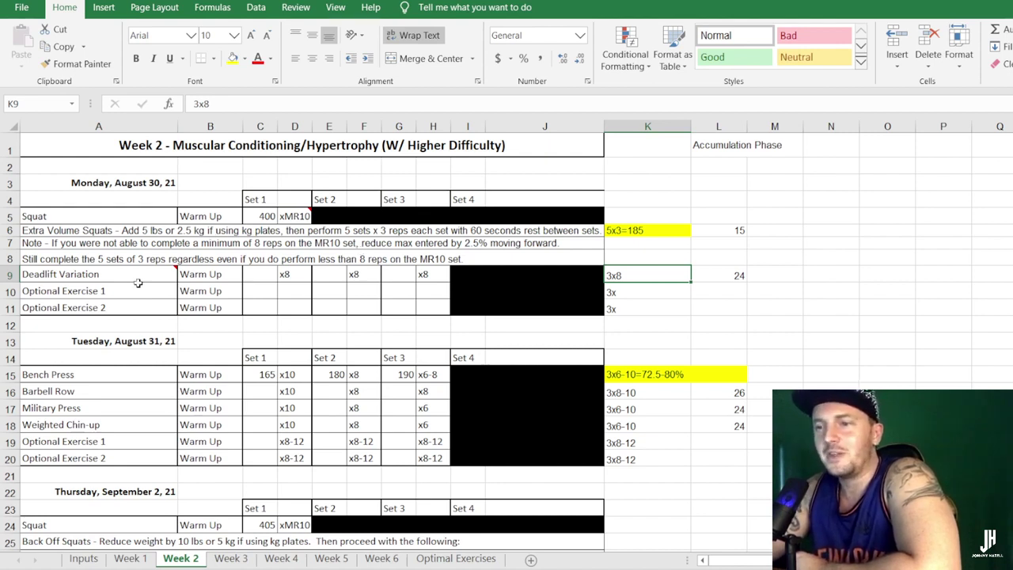
Review Monday's Optional Exercise 1 and 2 rows below the Deadlift Variation entry, across all three sets.
{"action": "left_click", "coordinate": [139, 288]}
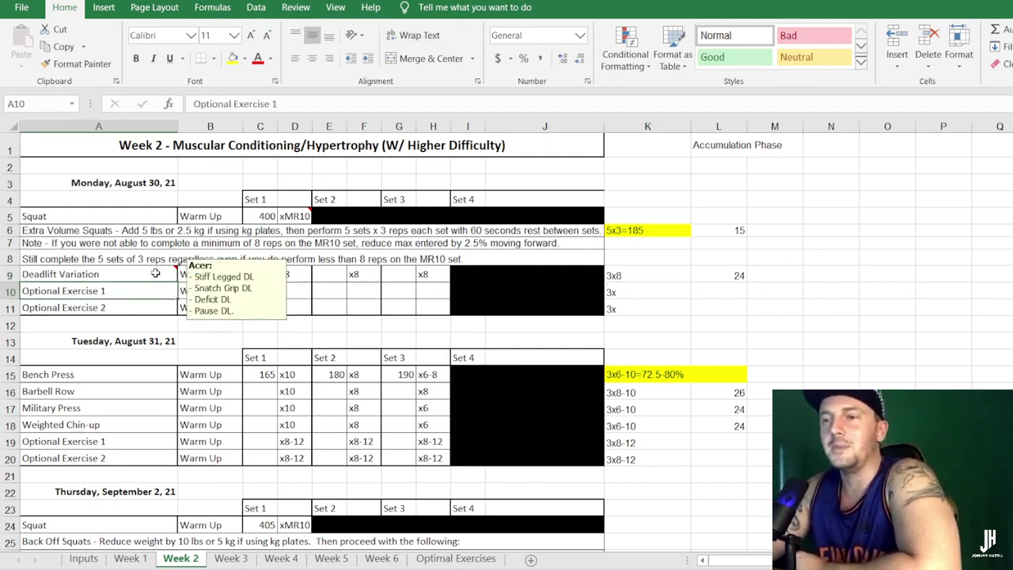
{"action": "left_click", "coordinate": [155, 269]}
{"action": "left_click_drag", "start_coordinate": [130, 293], "coordinate": [434, 308]}
{"action": "scroll", "coordinate": [307, 288], "scroll_direction": "down", "scroll_amount": 2}
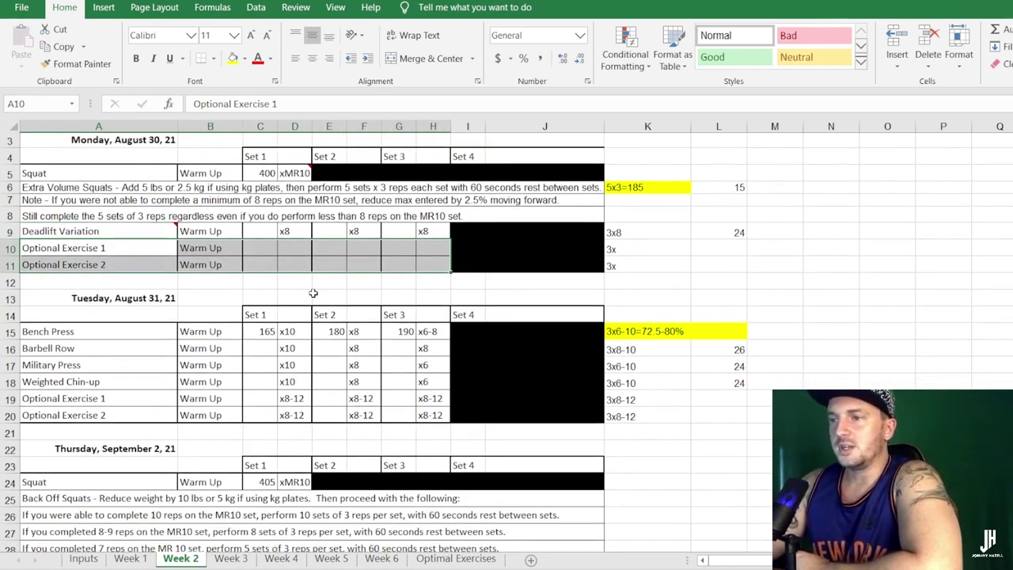
Highlight the Set 3 reps cell of Tuesday's Bench Press (H15) with a yellow fill.
{"action": "left_click", "coordinate": [71, 270]}
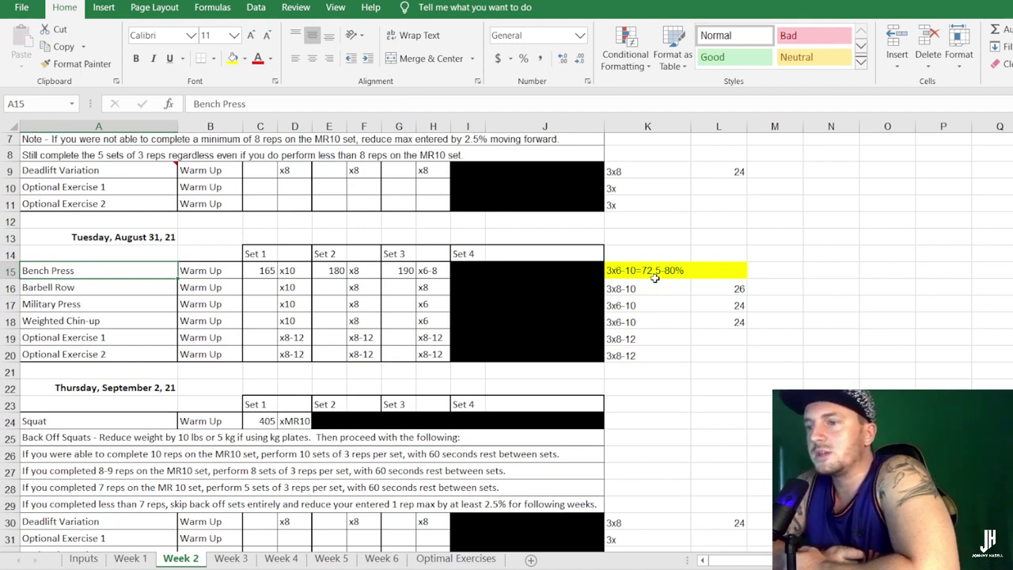
{"action": "left_click", "coordinate": [438, 270]}
{"action": "left_click", "coordinate": [233, 57]}
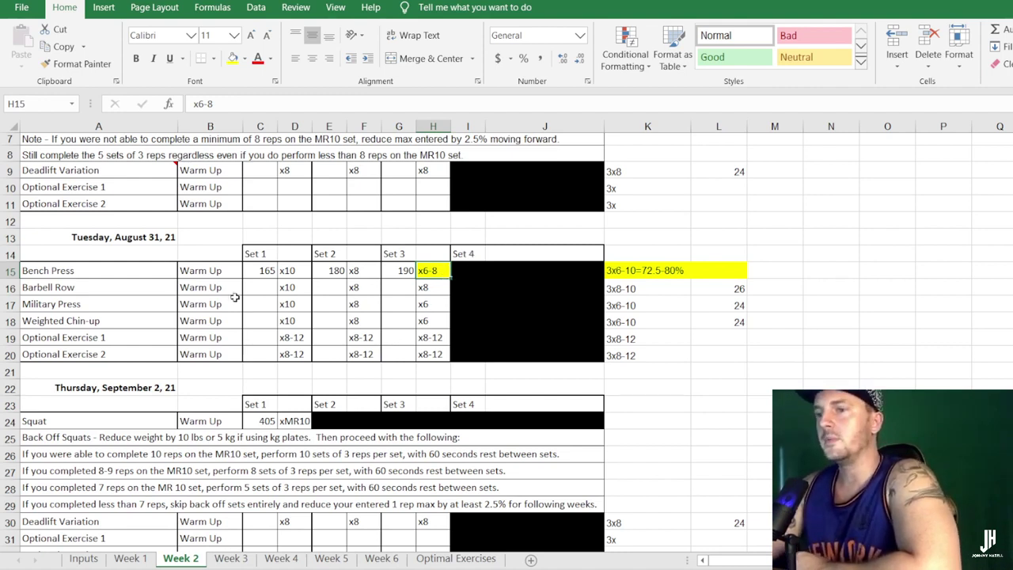
Examine Tuesday's Barbell Row, Military Press and Weighted Chin-up entries together with their set ranges and rep totals in K16:L18.
{"action": "left_click", "coordinate": [158, 301]}
{"action": "left_click", "coordinate": [103, 287]}
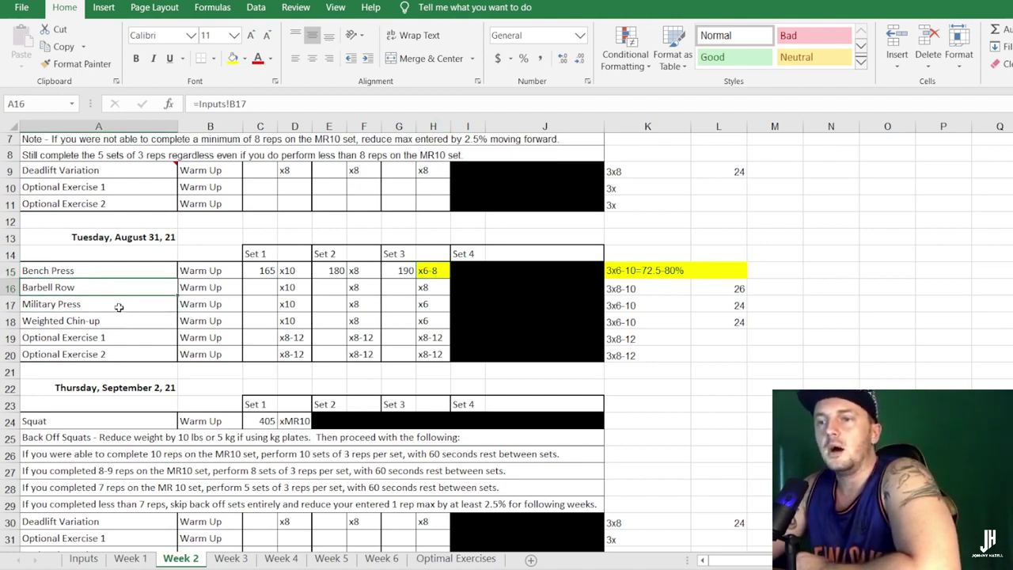
{"action": "left_click", "coordinate": [119, 305]}
{"action": "left_click", "coordinate": [118, 320]}
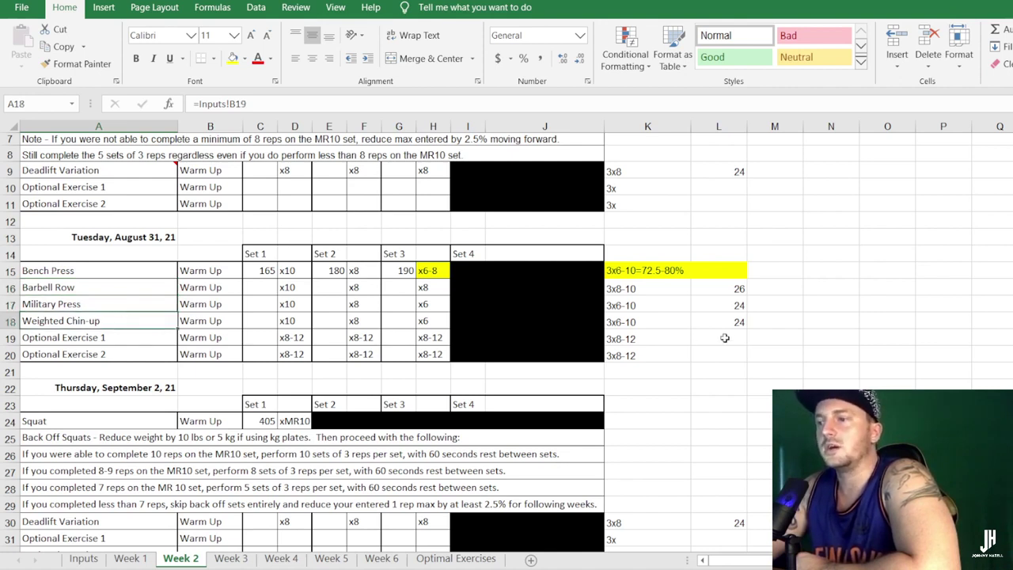
{"action": "left_click_drag", "start_coordinate": [735, 291], "coordinate": [671, 323]}
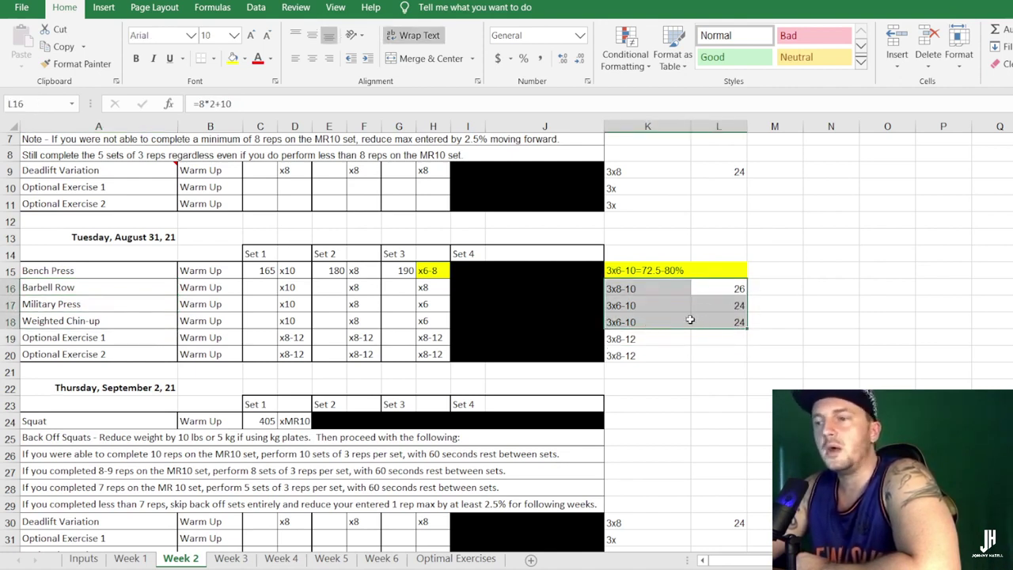
{"action": "scroll", "coordinate": [690, 319], "scroll_direction": "up", "scroll_amount": 2}
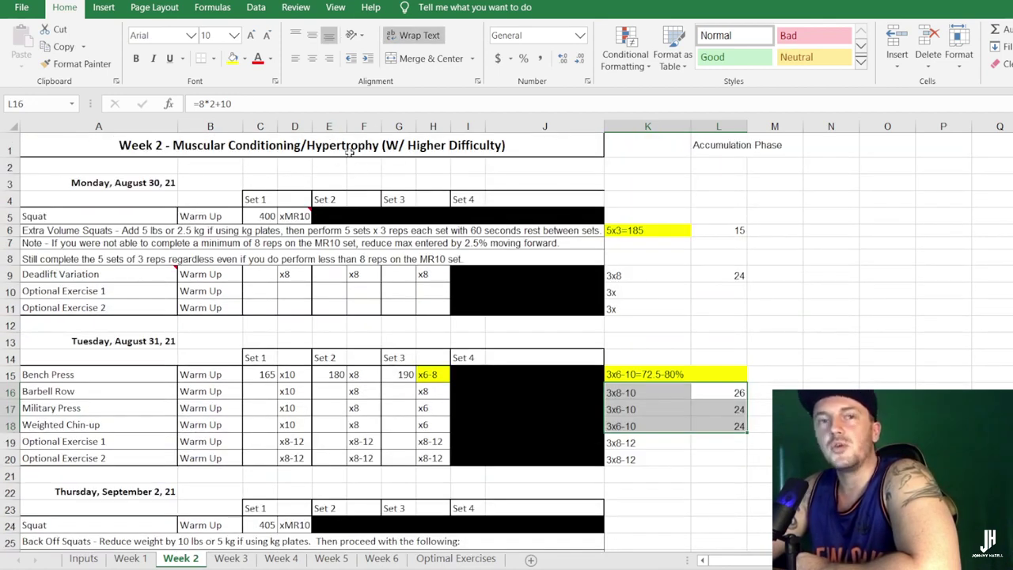
{"action": "scroll", "coordinate": [435, 261], "scroll_direction": "down", "scroll_amount": 2}
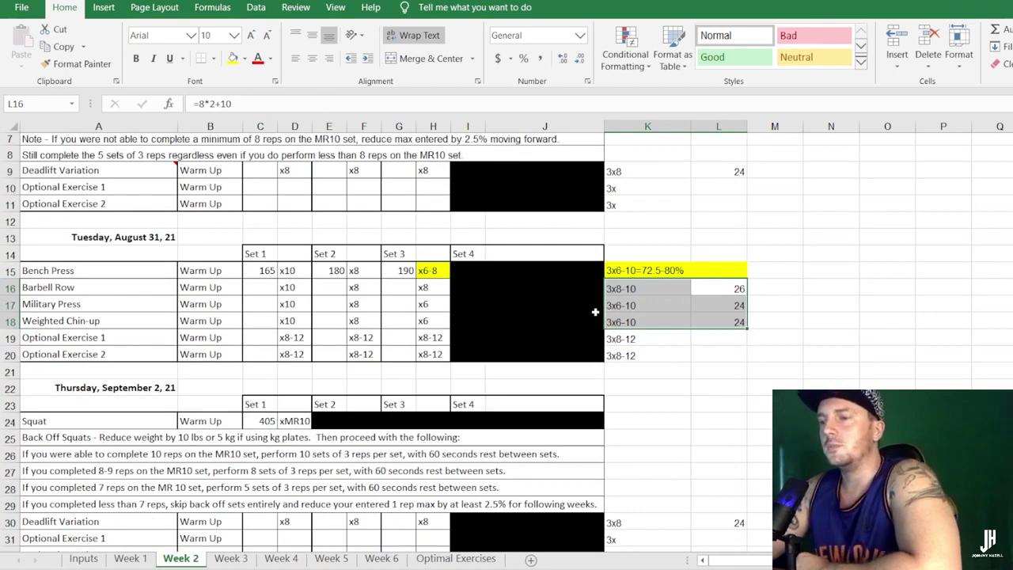
Examine Thursday's Squat entry, its MR10 set and the Back Off Squats instruction below it.
{"action": "scroll", "coordinate": [181, 322], "scroll_direction": "down", "scroll_amount": 1}
{"action": "scroll", "coordinate": [85, 323], "scroll_direction": "down", "scroll_amount": 1}
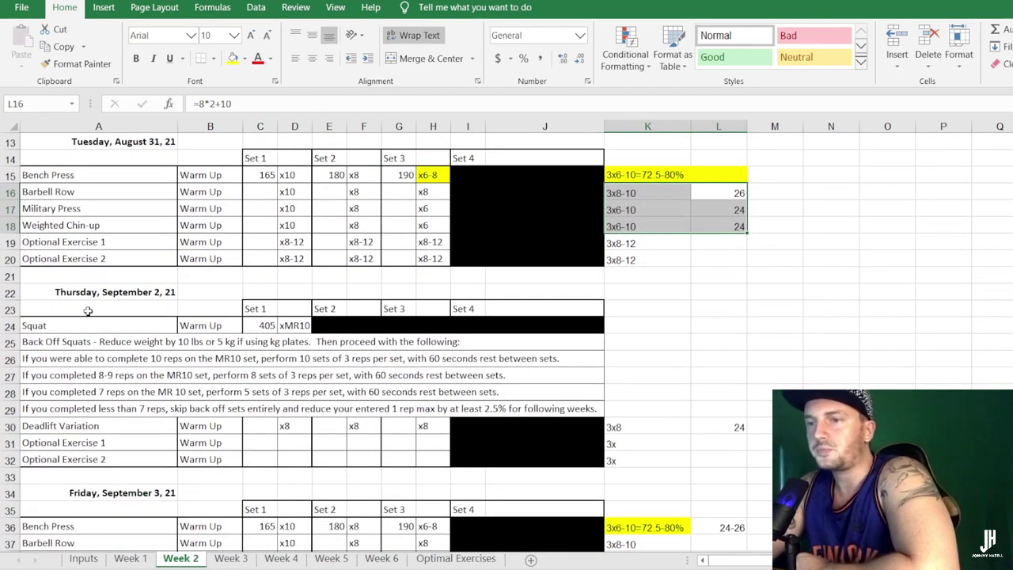
{"action": "scroll", "coordinate": [84, 301], "scroll_direction": "down", "scroll_amount": 1}
{"action": "left_click", "coordinate": [43, 274]}
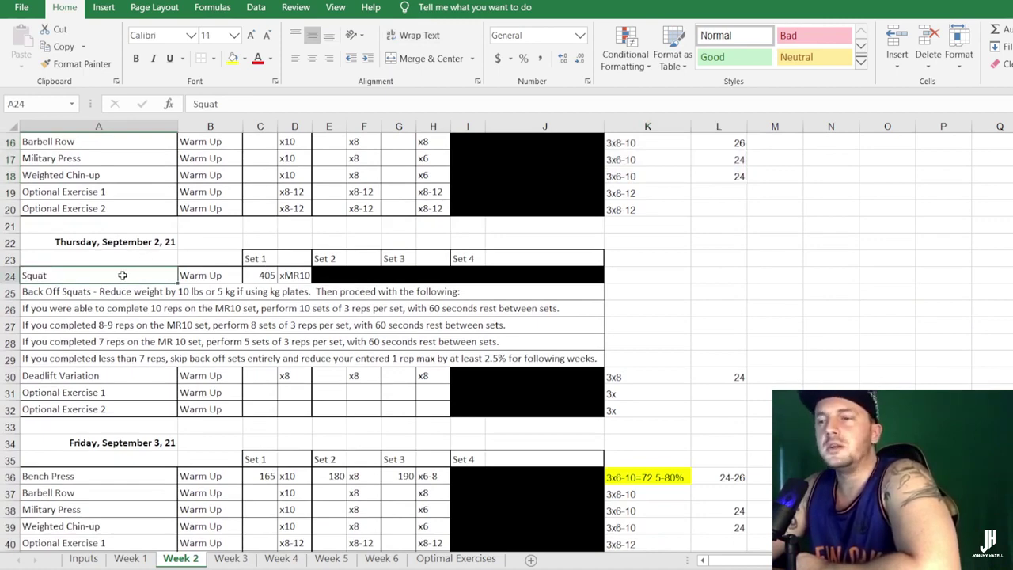
{"action": "left_click", "coordinate": [288, 276]}
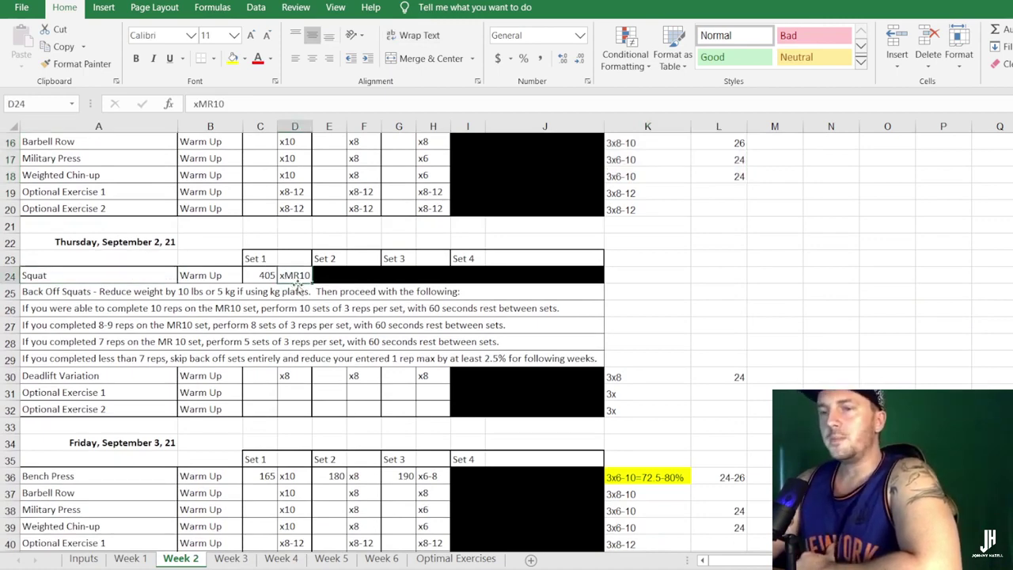
{"action": "left_click", "coordinate": [101, 293]}
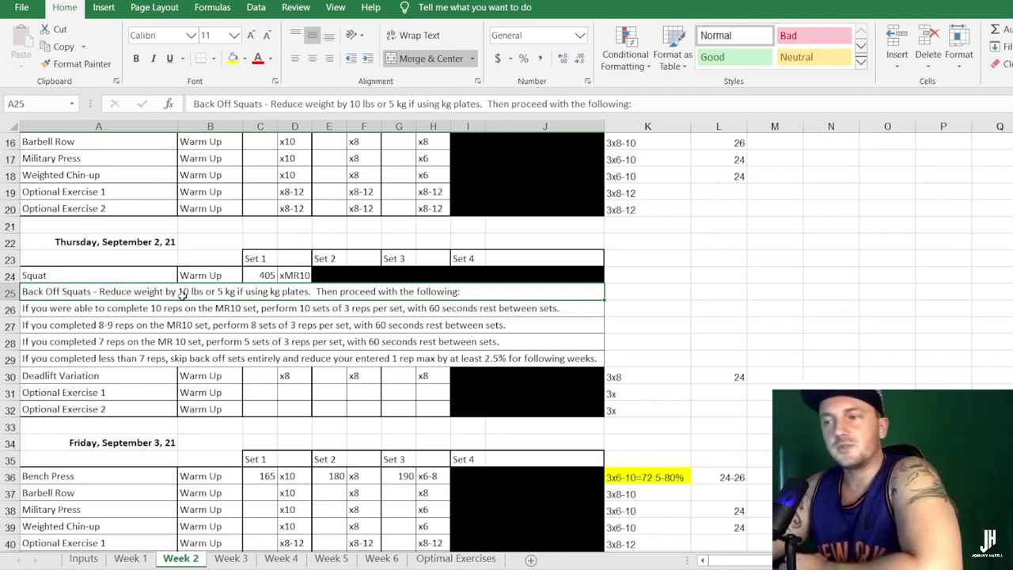
Highlight Thursday's note about completing less than 7 reps (row 29) with a yellow fill.
{"action": "left_click", "coordinate": [94, 373]}
{"action": "left_click", "coordinate": [57, 360]}
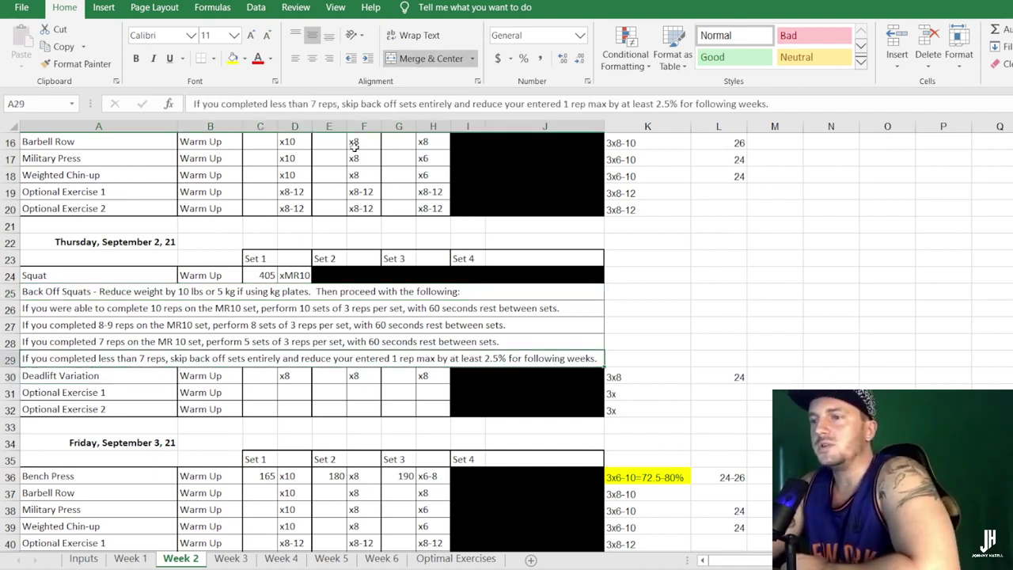
{"action": "left_click", "coordinate": [232, 59]}
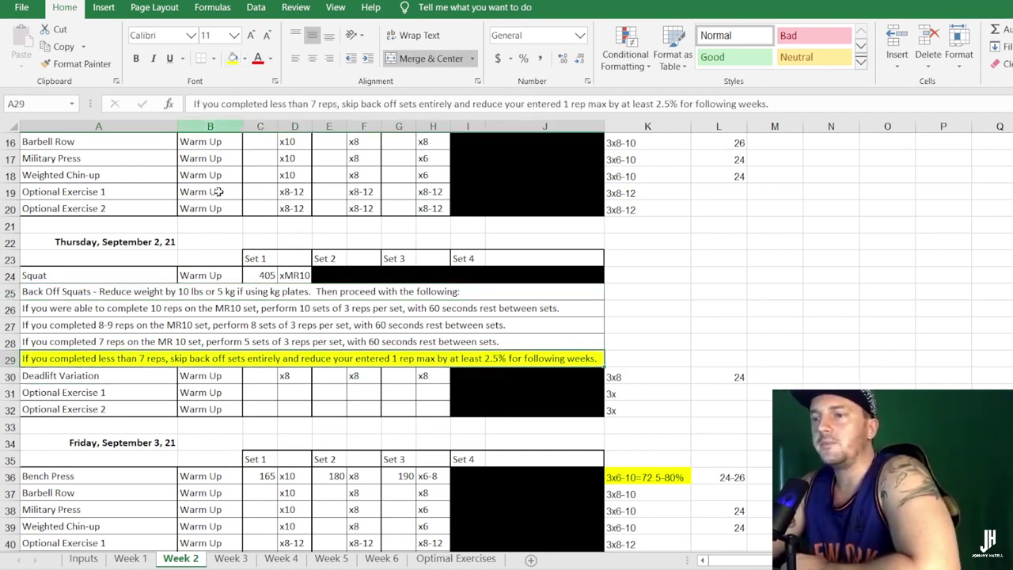
Examine Thursday's 8-9 rep back-off instruction, then the Deadlift Variation entry and its rep-total formula.
{"action": "left_click", "coordinate": [77, 323]}
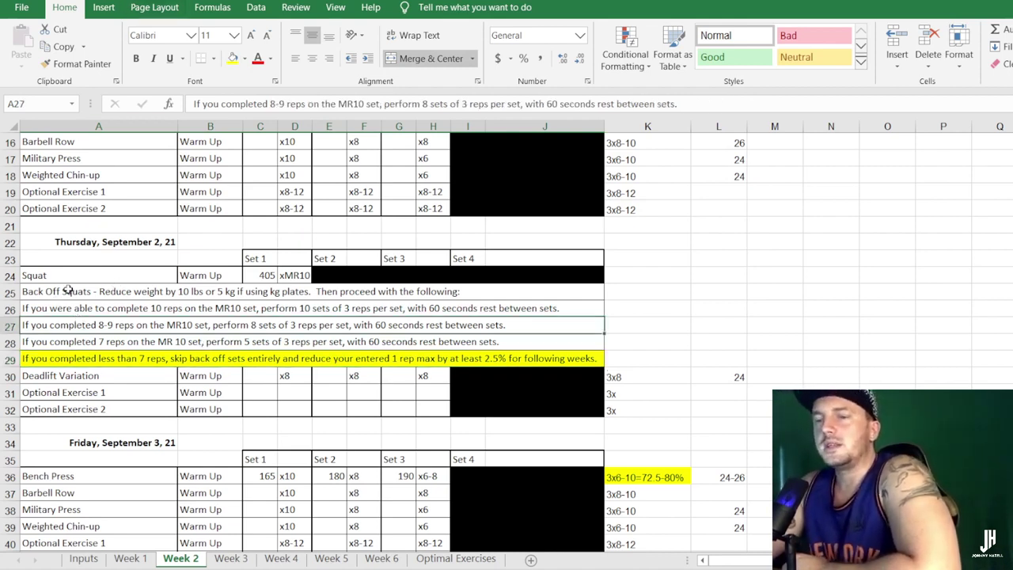
{"action": "left_click", "coordinate": [102, 372]}
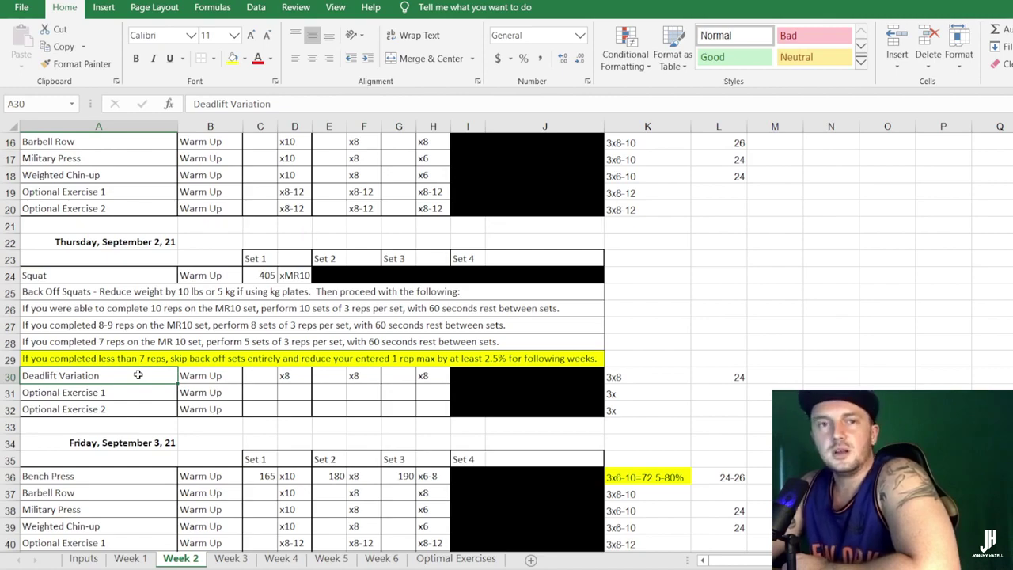
{"action": "scroll", "coordinate": [138, 376], "scroll_direction": "up", "scroll_amount": 5}
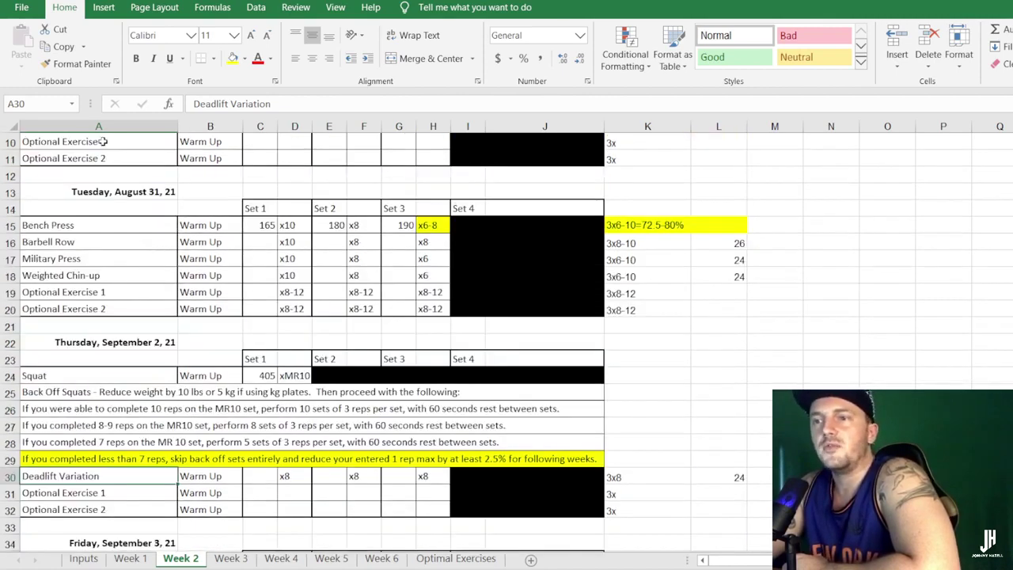
{"action": "scroll", "coordinate": [87, 292], "scroll_direction": "down", "scroll_amount": 7}
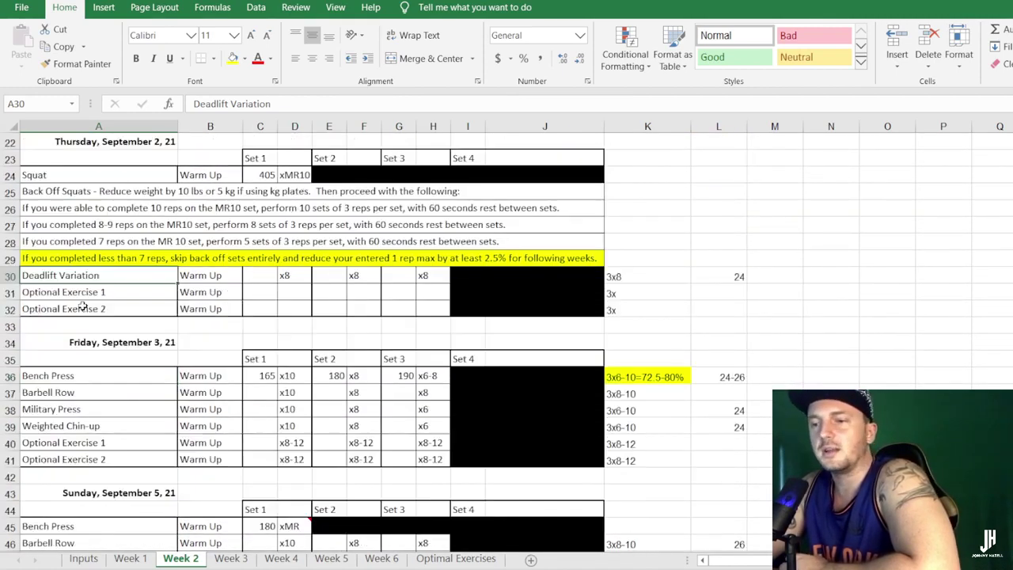
{"action": "left_click", "coordinate": [704, 273]}
Examine Friday's Bench Press rep total, the Weighted Chin-up entry and the two optional exercise rows.
{"action": "scroll", "coordinate": [40, 369], "scroll_direction": "down", "scroll_amount": 1}
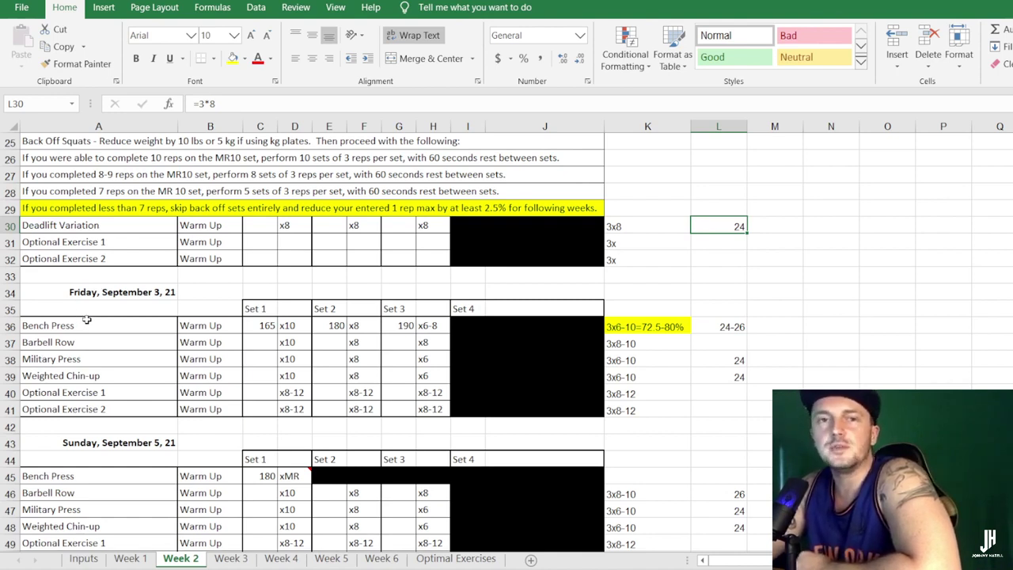
{"action": "left_click", "coordinate": [740, 327]}
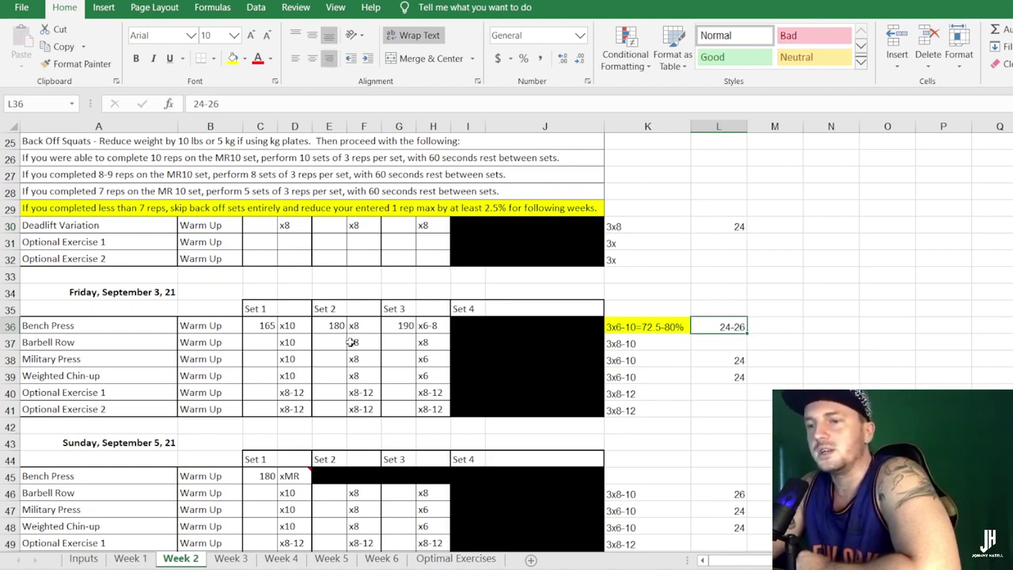
{"action": "scroll", "coordinate": [303, 354], "scroll_direction": "up", "scroll_amount": 2}
{"action": "scroll", "coordinate": [289, 360], "scroll_direction": "down", "scroll_amount": 3}
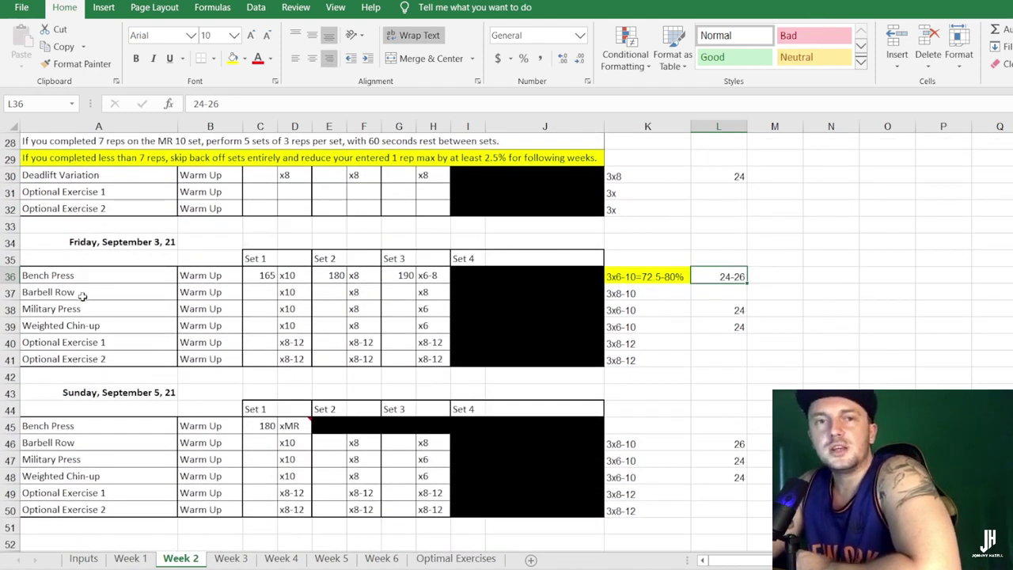
{"action": "left_click", "coordinate": [88, 320]}
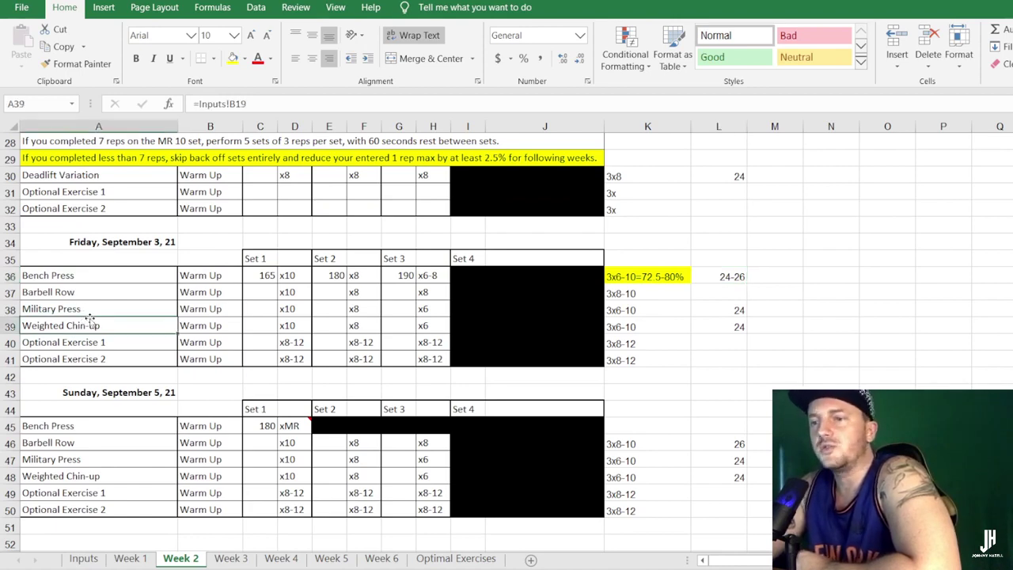
{"action": "left_click_drag", "start_coordinate": [83, 345], "coordinate": [417, 358]}
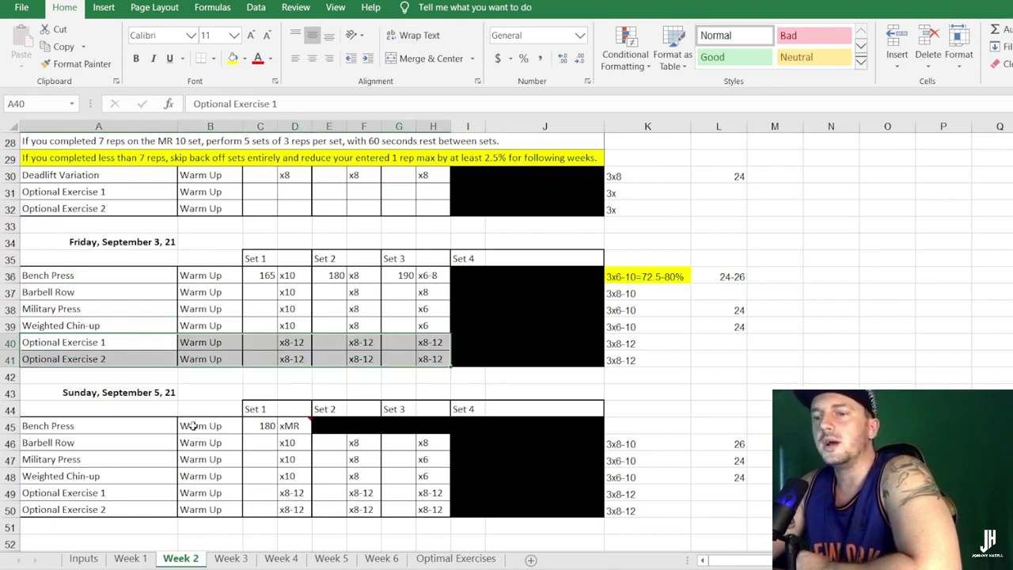
Examine Sunday's Bench Press weight and MR entry, the Military Press and Weighted Chin-up set ranges, and Optional Exercise 1.
{"action": "scroll", "coordinate": [102, 411], "scroll_direction": "down", "scroll_amount": 1}
{"action": "left_click", "coordinate": [61, 382]}
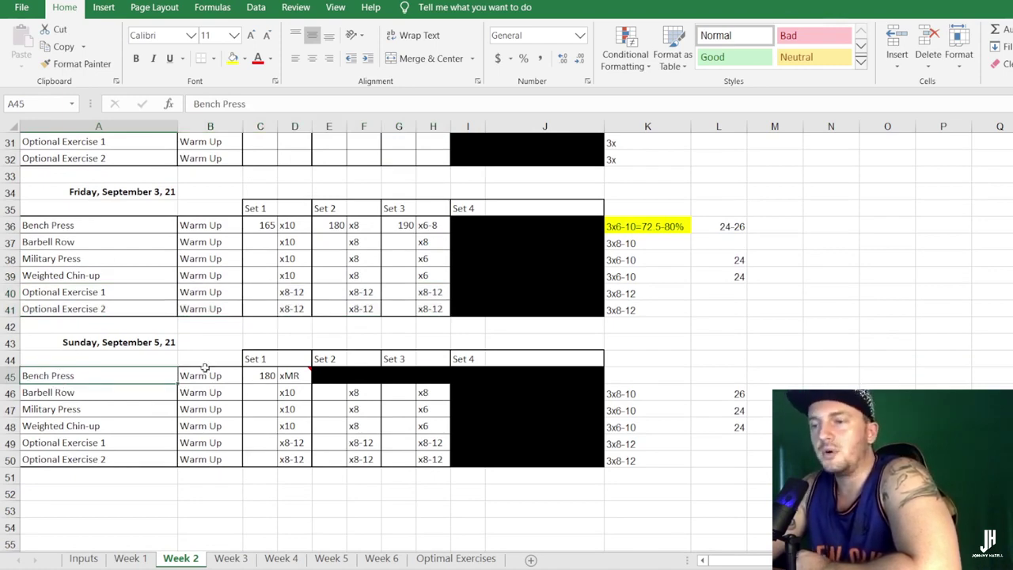
{"action": "left_click", "coordinate": [255, 376]}
{"action": "left_click", "coordinate": [284, 375]}
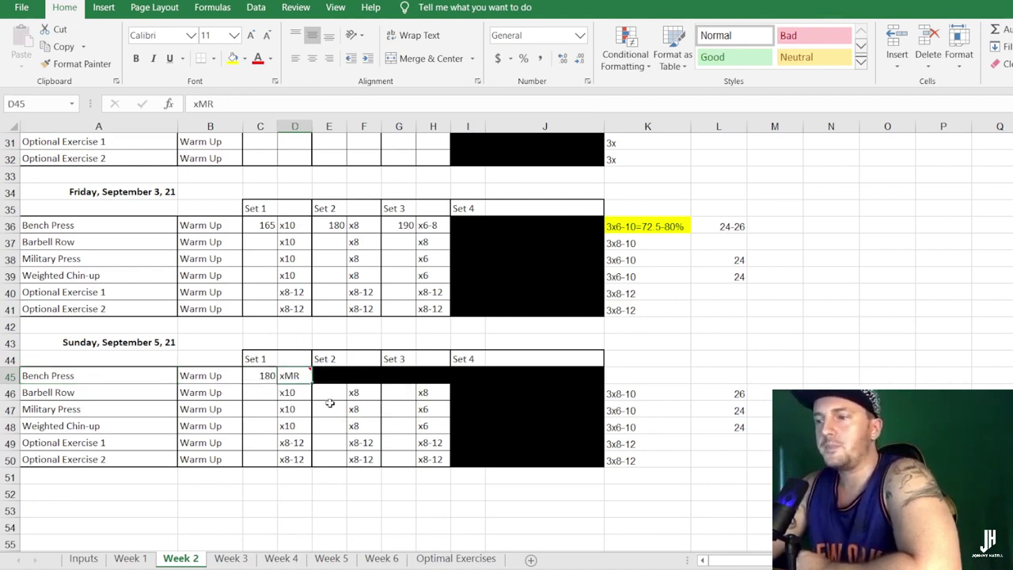
{"action": "left_click", "coordinate": [642, 412]}
{"action": "left_click", "coordinate": [641, 428]}
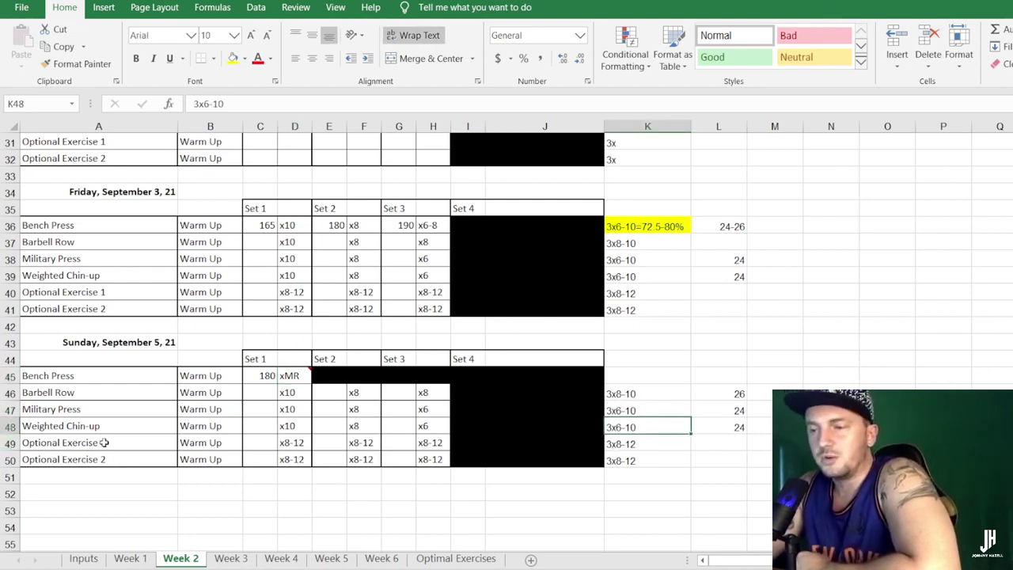
{"action": "left_click", "coordinate": [103, 442]}
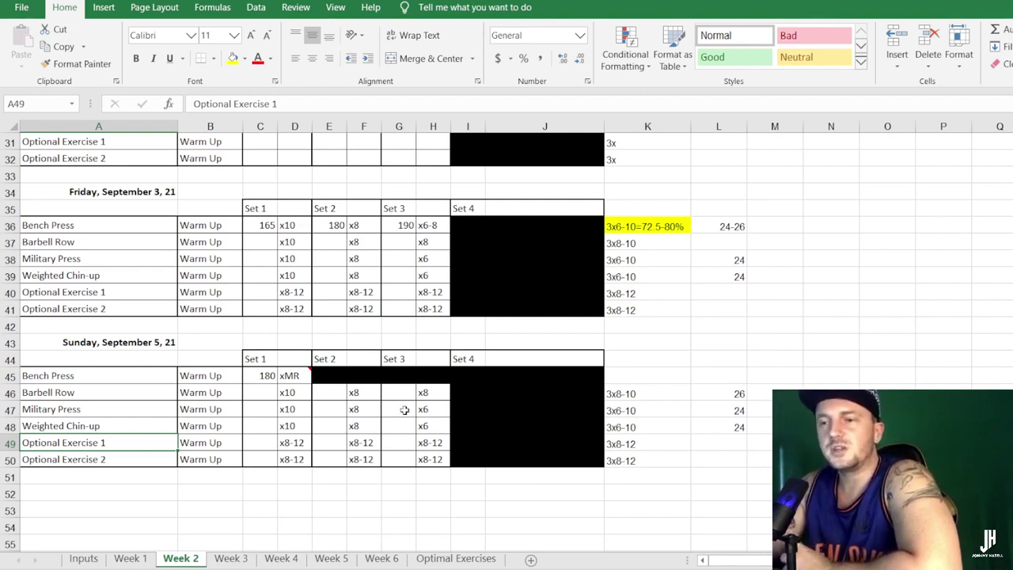
Examine Sunday's Barbell Row to Weighted Chin-up entries and the two optional exercise rows of Week 2's first workout.
{"action": "left_click_drag", "start_coordinate": [68, 390], "coordinate": [75, 423]}
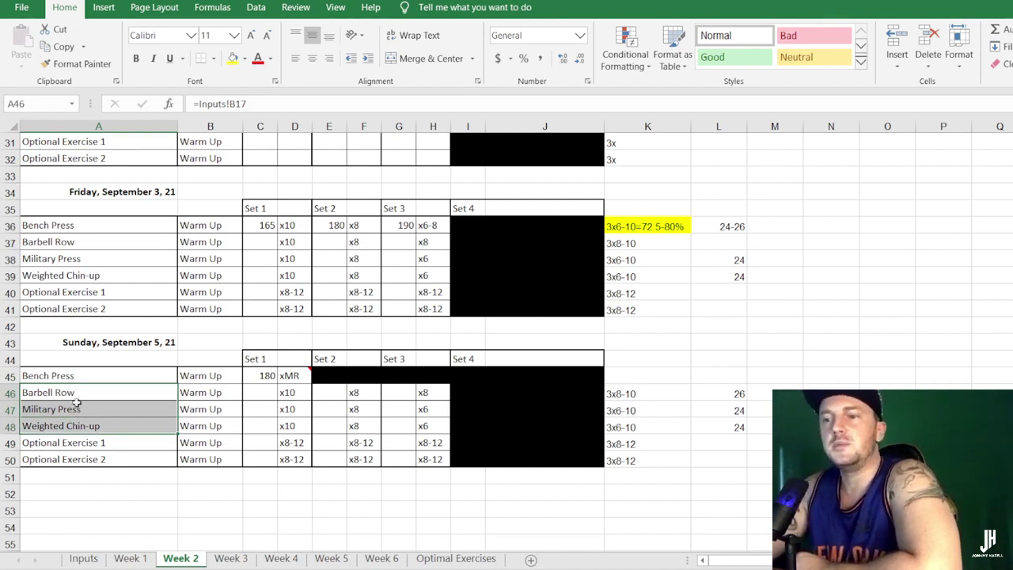
{"action": "left_click", "coordinate": [81, 392]}
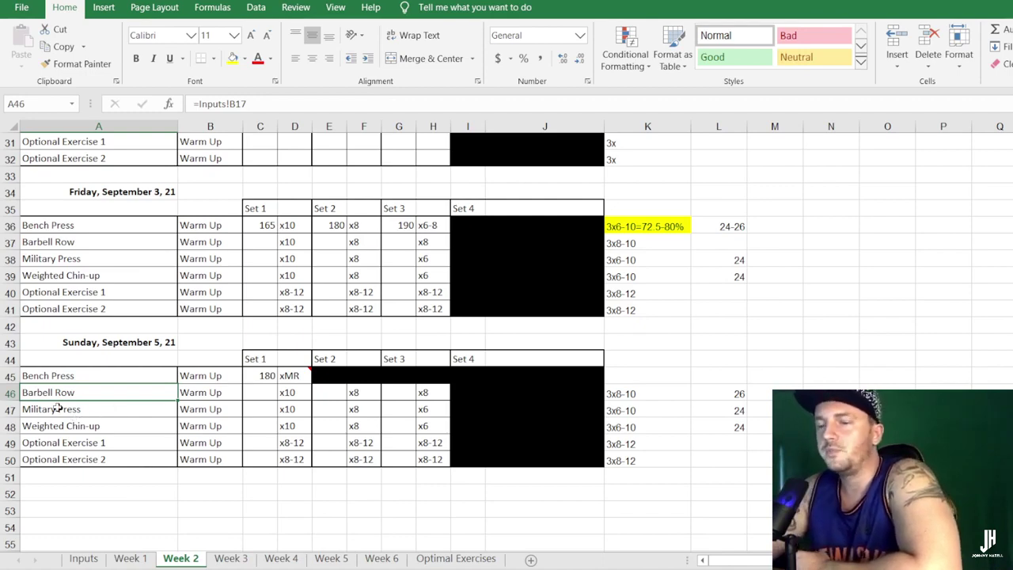
{"action": "scroll", "coordinate": [150, 364], "scroll_direction": "up", "scroll_amount": 4}
{"action": "scroll", "coordinate": [145, 388], "scroll_direction": "up", "scroll_amount": 5}
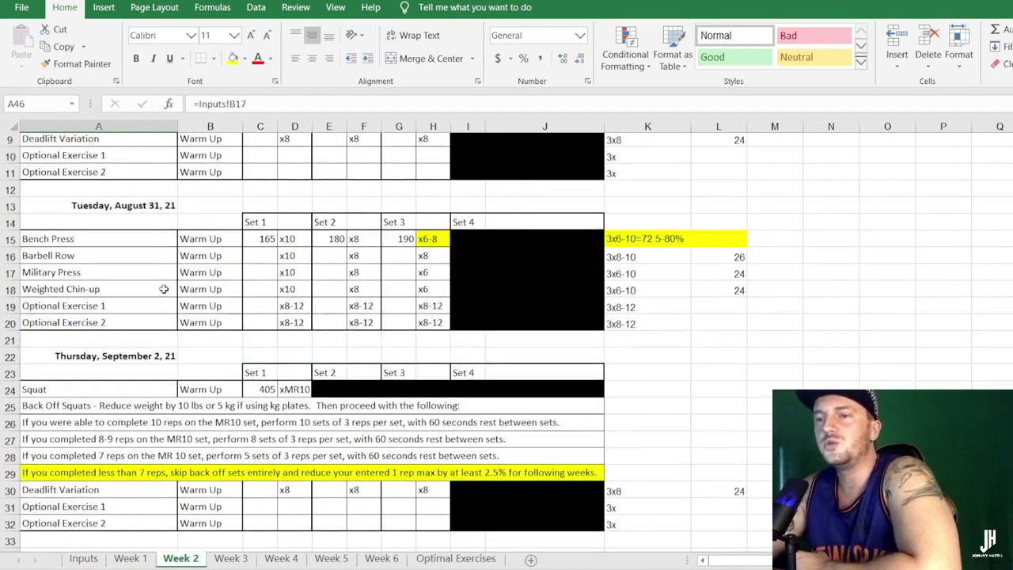
{"action": "left_click_drag", "start_coordinate": [118, 233], "coordinate": [122, 250]}
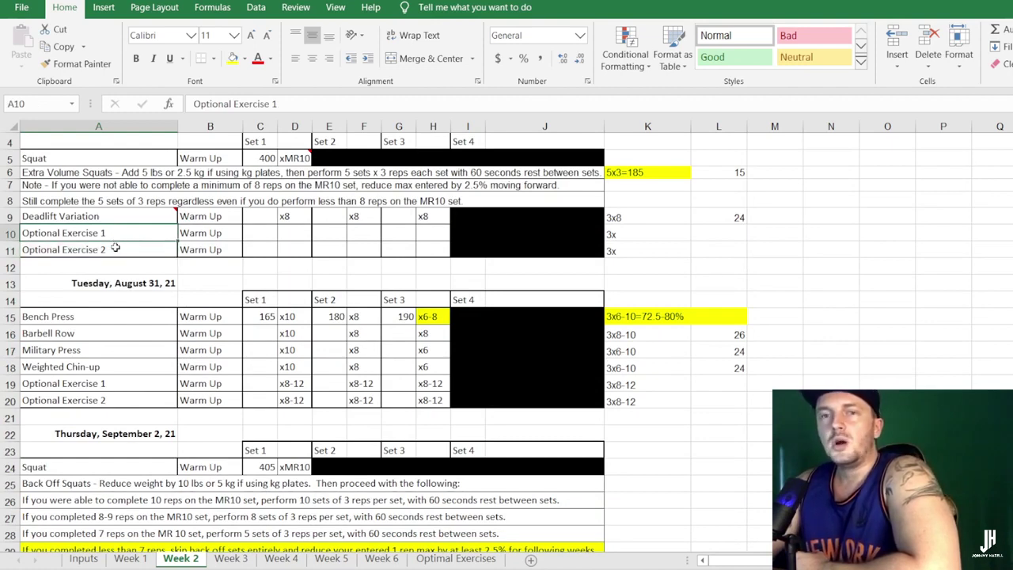
{"action": "left_click", "coordinate": [115, 249]}
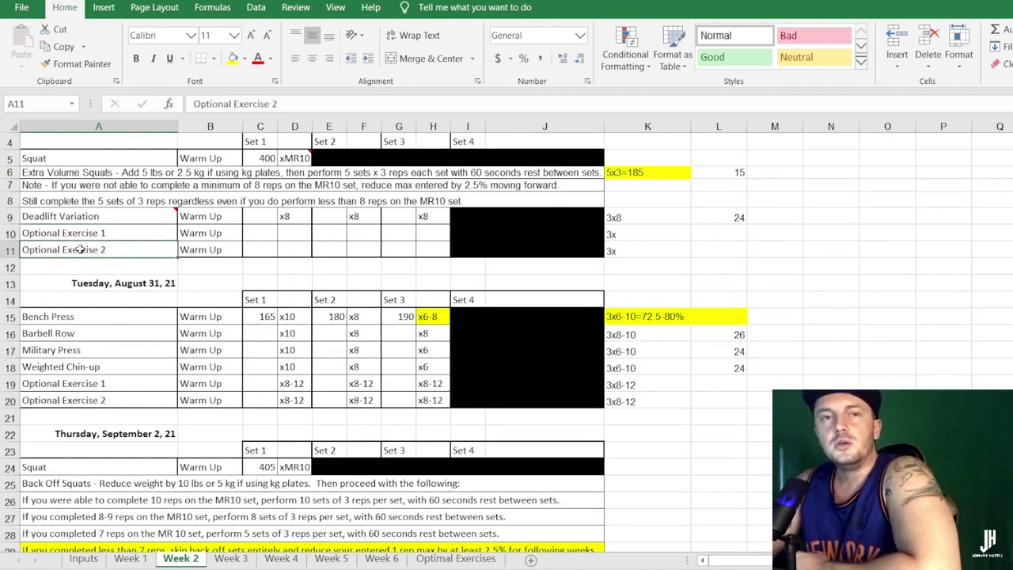
{"action": "left_click", "coordinate": [122, 232]}
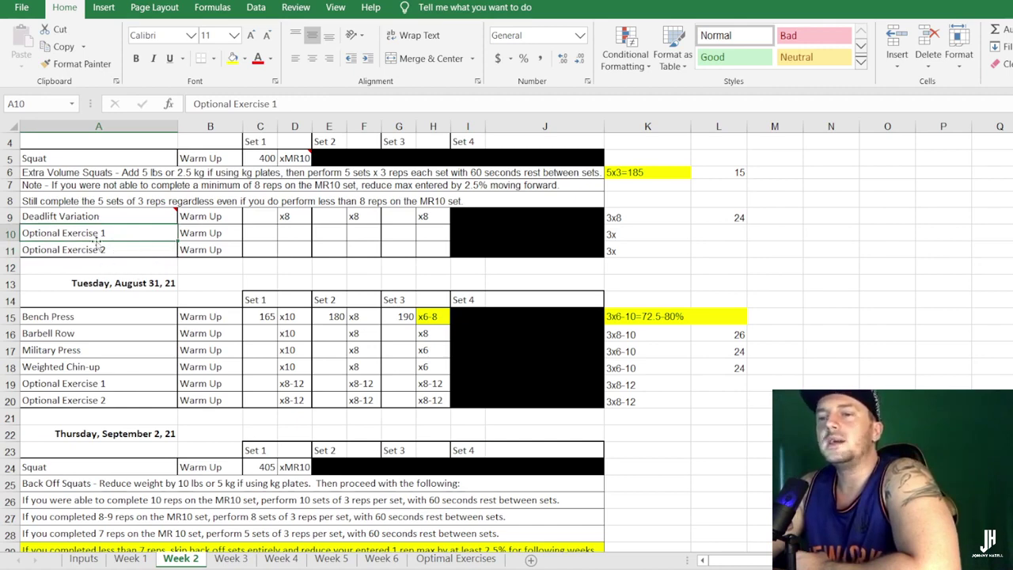
Examine the Optimal Exercises table by muscle group, including Wide Grip Lat Pulldowns, Dumbbell Rows and Back Extensions under Back.
{"action": "left_click", "coordinate": [456, 559]}
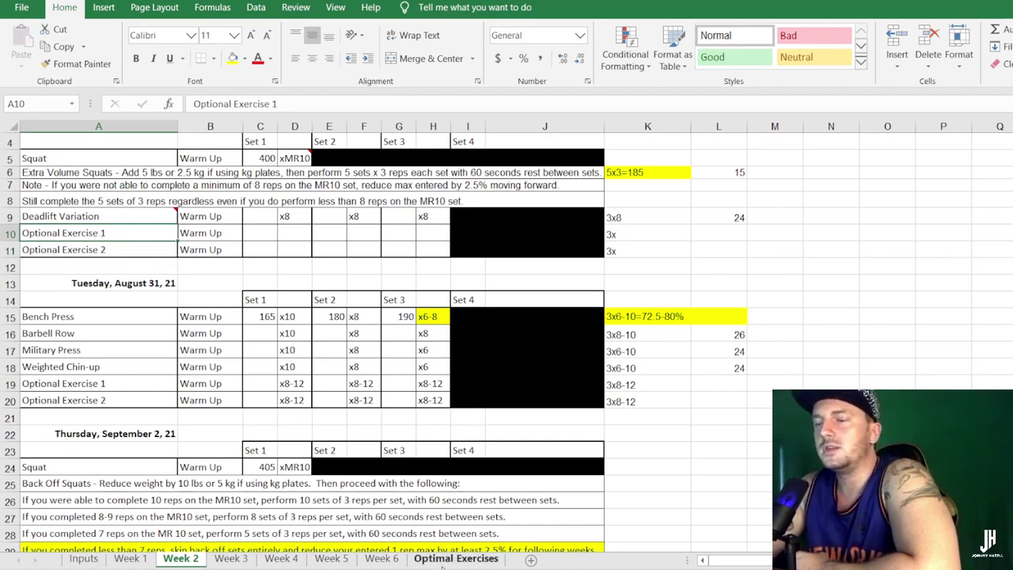
{"action": "left_click", "coordinate": [39, 182]}
{"action": "left_click_drag", "start_coordinate": [45, 185], "coordinate": [646, 273]}
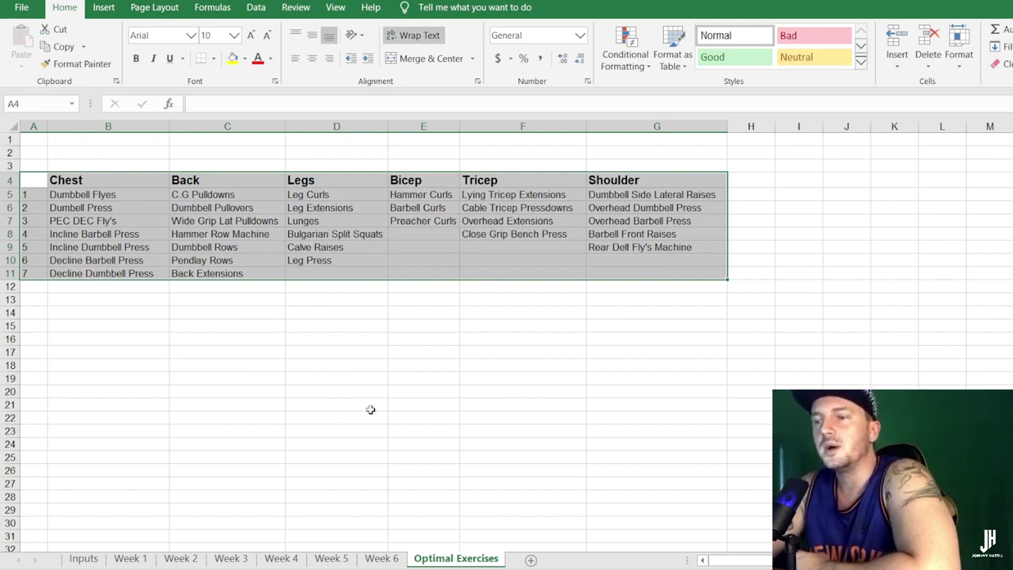
{"action": "left_click", "coordinate": [258, 224]}
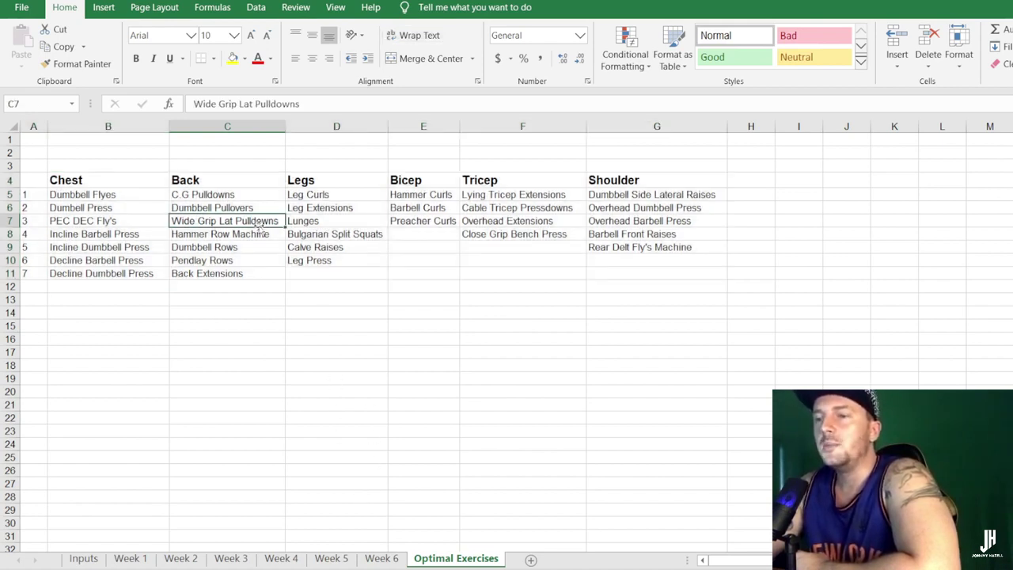
{"action": "left_click", "coordinate": [214, 246]}
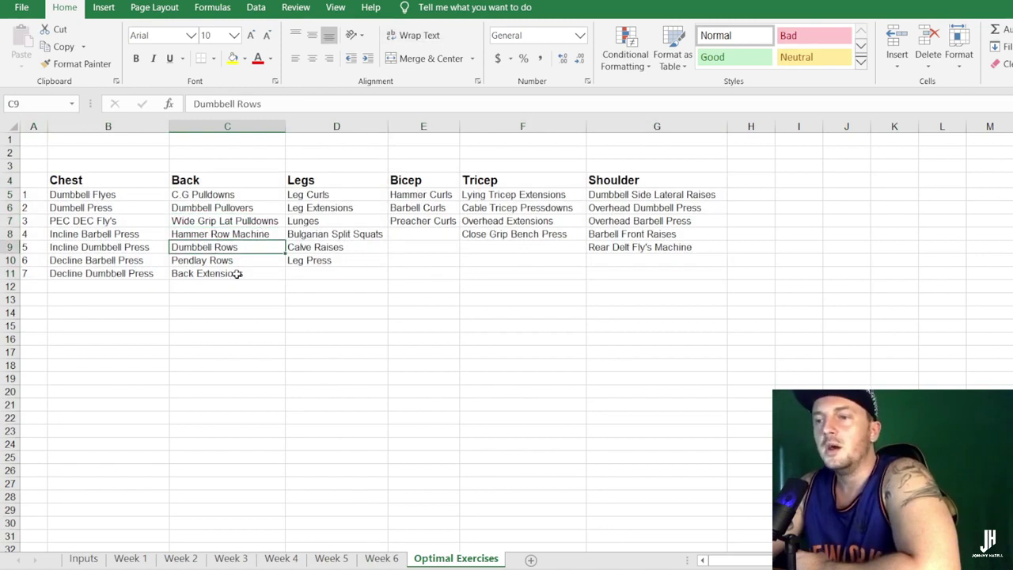
{"action": "left_click", "coordinate": [236, 274]}
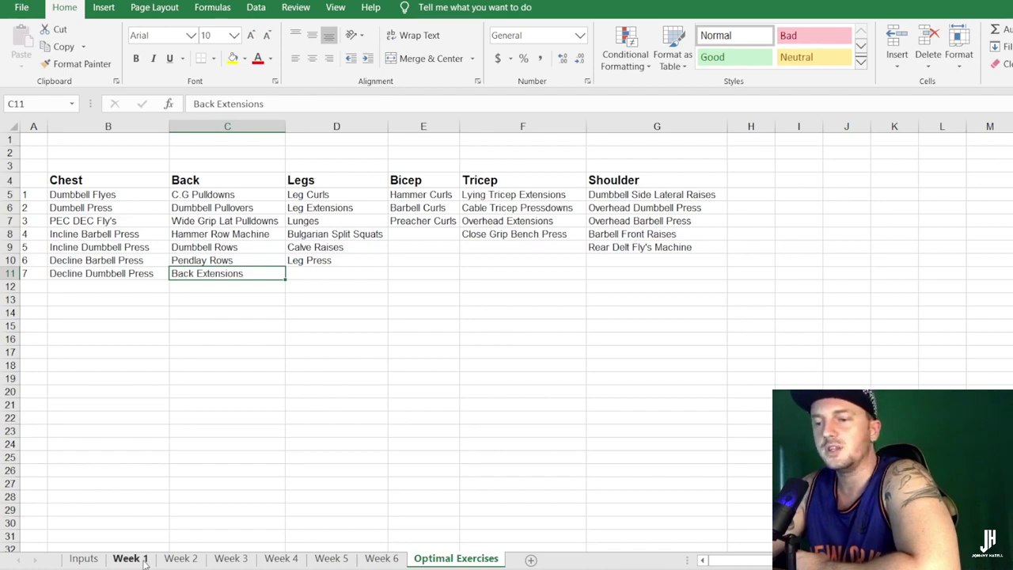
Return to the Week 2 sheet and skim its workouts down to Sunday.
{"action": "left_click", "coordinate": [179, 558]}
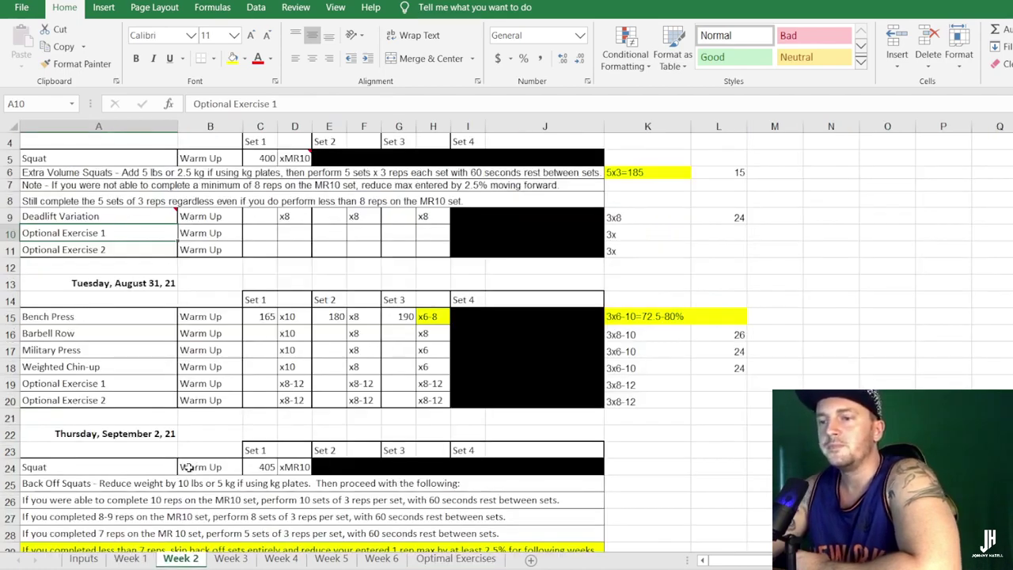
{"action": "scroll", "coordinate": [190, 475], "scroll_direction": "down", "scroll_amount": 6}
{"action": "scroll", "coordinate": [106, 467], "scroll_direction": "down", "scroll_amount": 5}
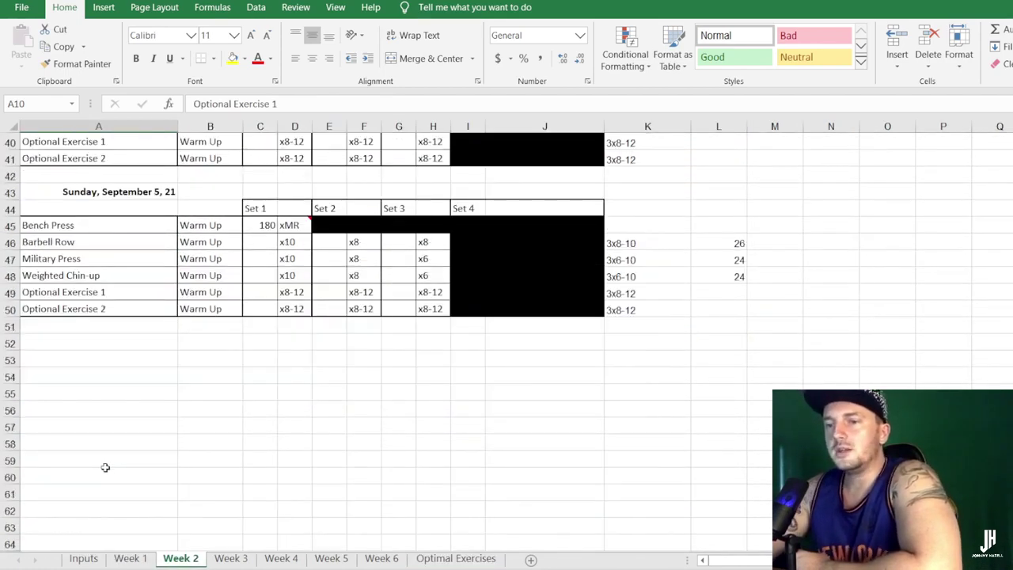
{"action": "scroll", "coordinate": [104, 468], "scroll_direction": "up", "scroll_amount": 10}
Open the Week 3 sheet and examine its Linear Max OT (Overtraining) Phase title with the attached comment.
{"action": "left_click", "coordinate": [247, 559]}
{"action": "scroll", "coordinate": [228, 430], "scroll_direction": "up", "scroll_amount": 4}
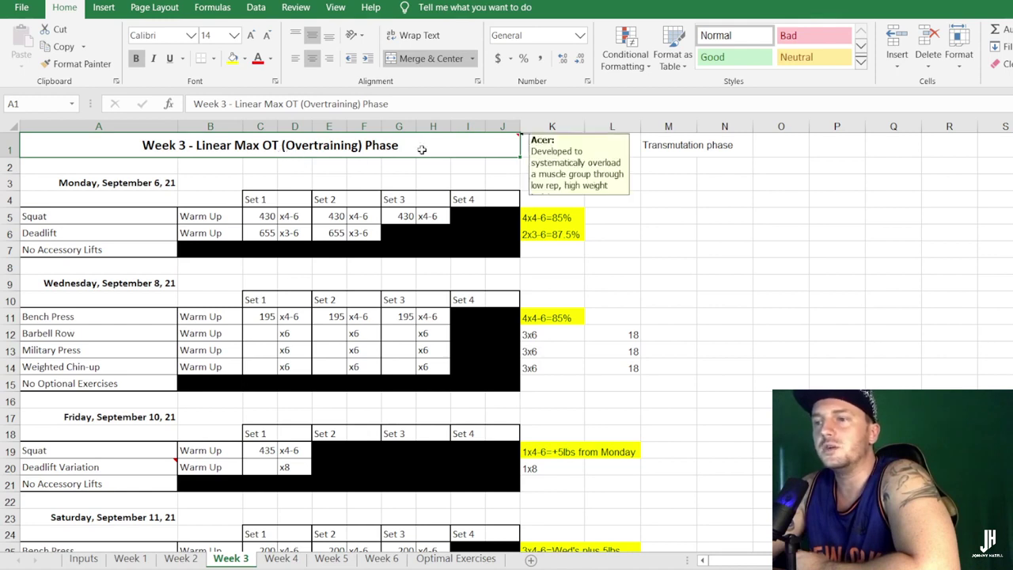
{"action": "left_click", "coordinate": [645, 291]}
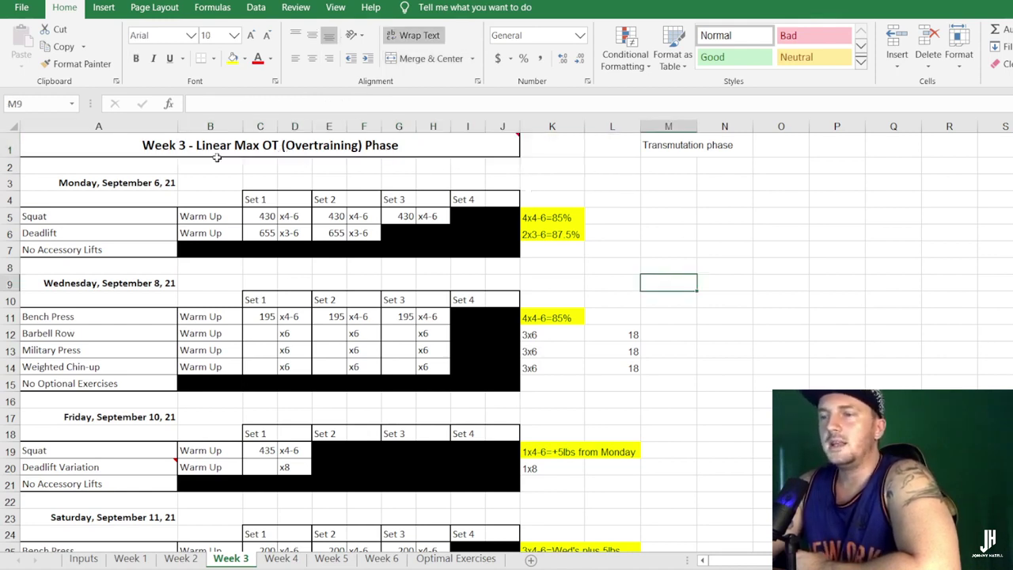
{"action": "left_click", "coordinate": [249, 147]}
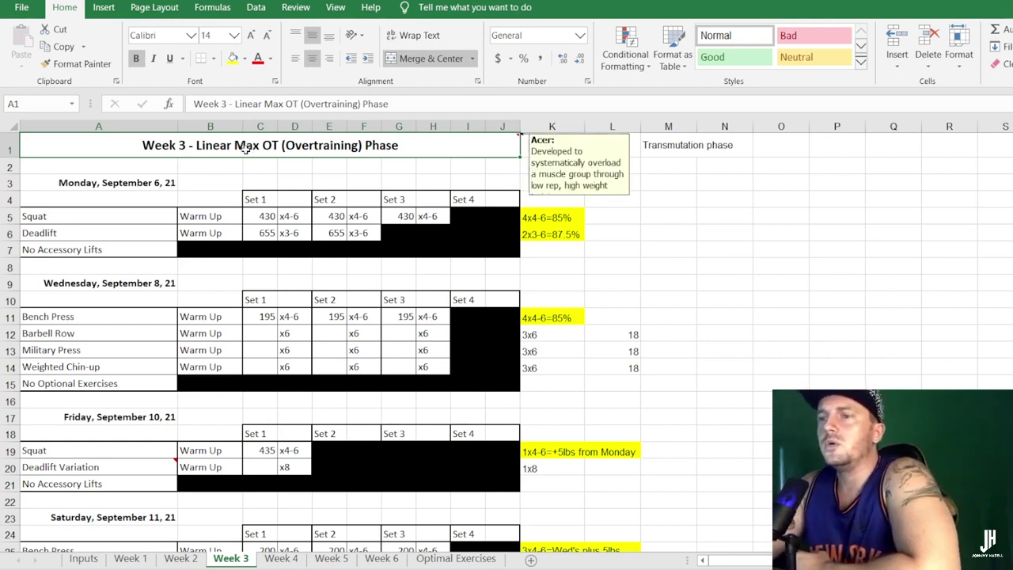
{"action": "left_click", "coordinate": [307, 181]}
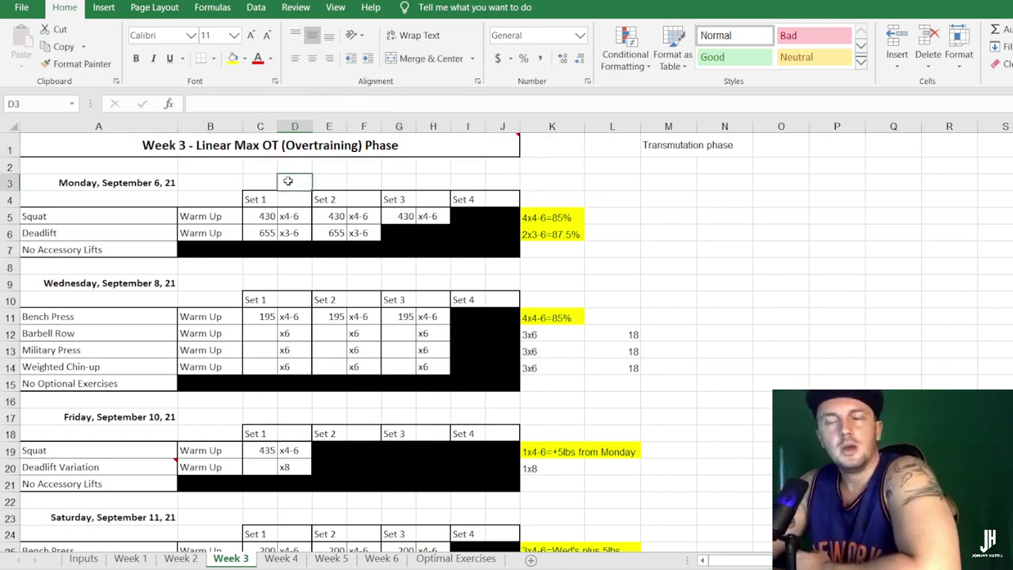
Examine Week 3 Monday's Squat and Deadlift set entries and the blacked-out No Accessory Lifts row.
{"action": "left_click_drag", "start_coordinate": [136, 180], "coordinate": [506, 182]}
{"action": "left_click", "coordinate": [101, 214]}
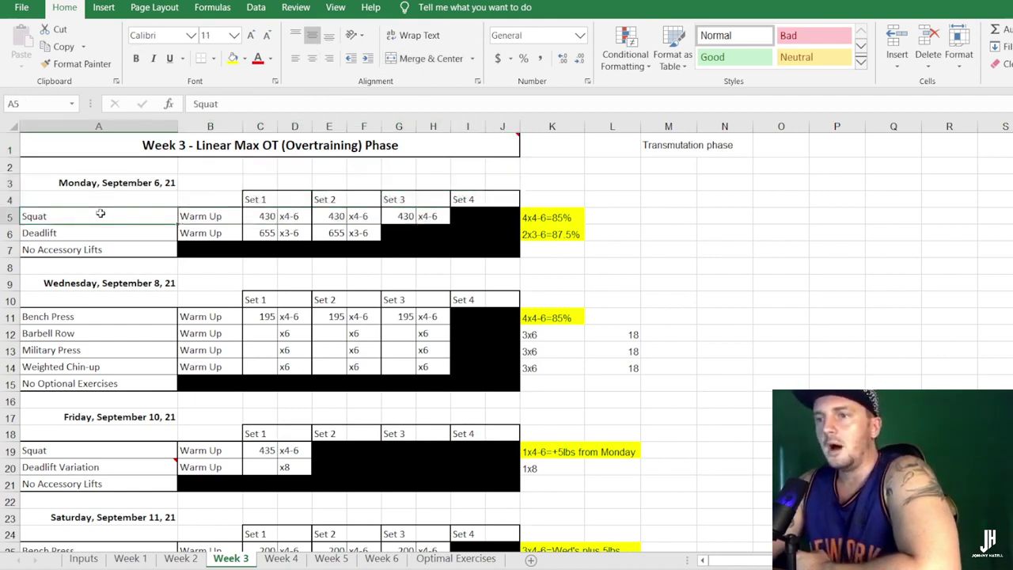
{"action": "left_click_drag", "start_coordinate": [54, 248], "coordinate": [157, 251]}
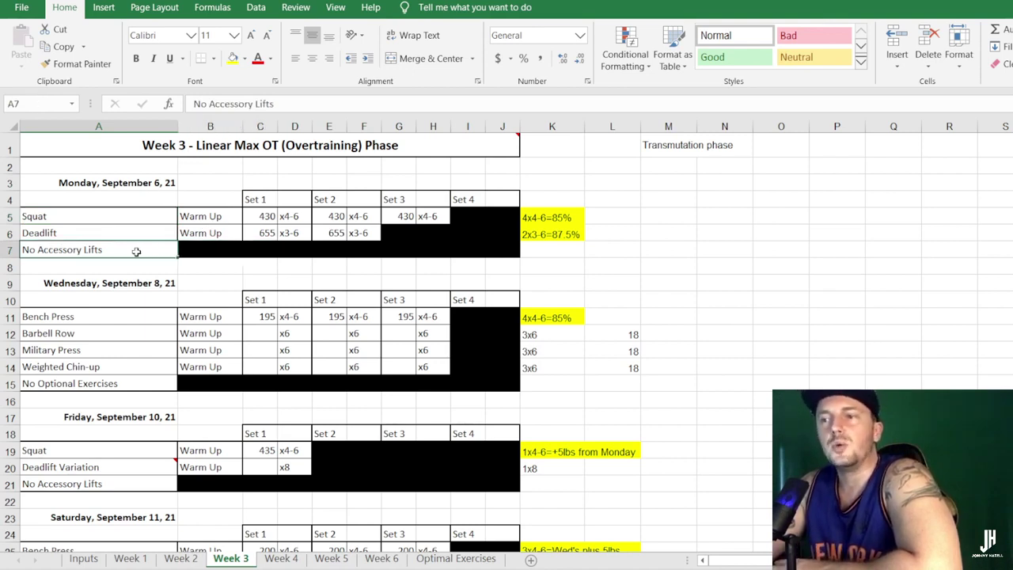
{"action": "left_click_drag", "start_coordinate": [204, 248], "coordinate": [510, 250]}
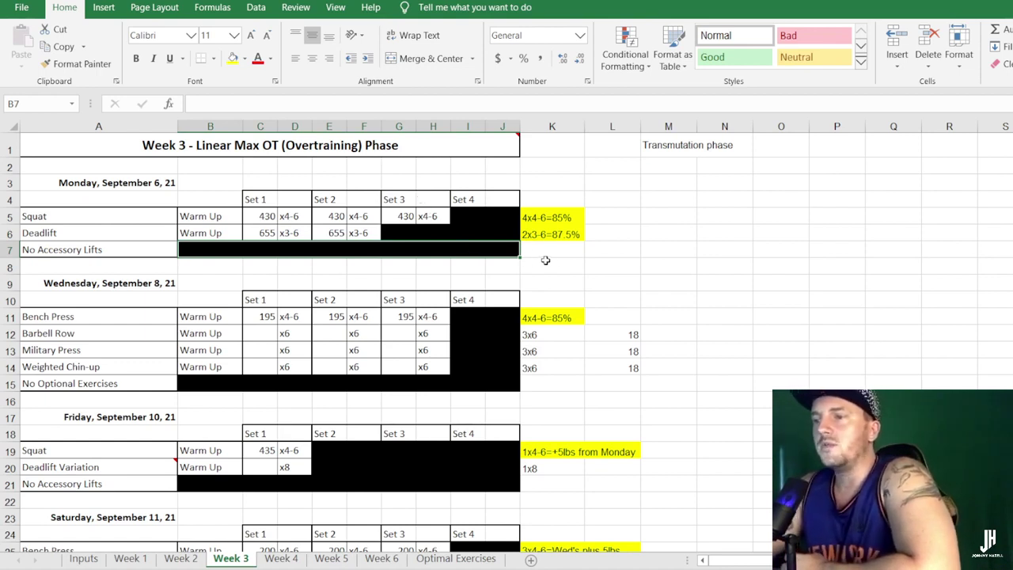
{"action": "left_click", "coordinate": [303, 229]}
{"action": "left_click", "coordinate": [298, 215]}
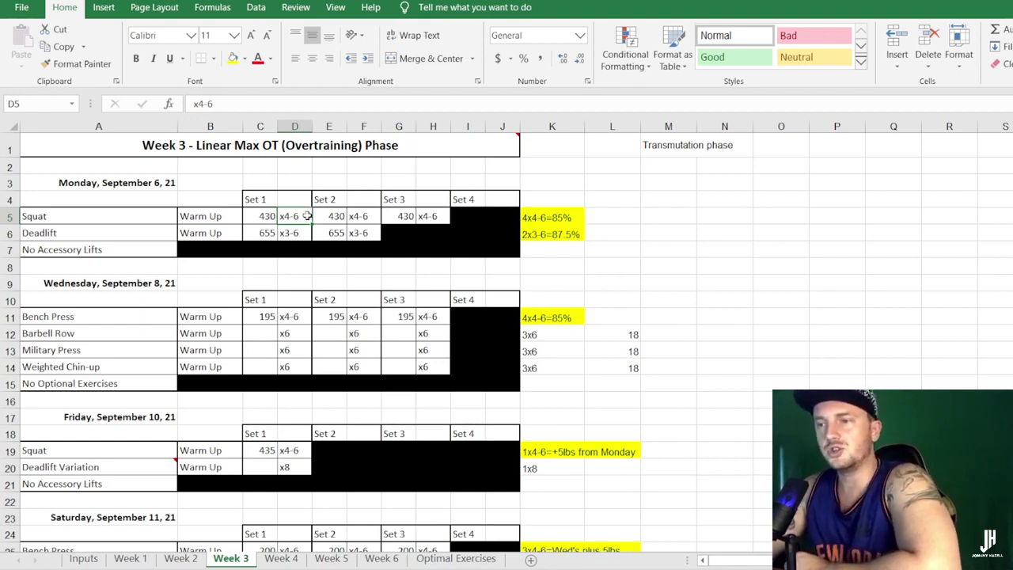
{"action": "left_click", "coordinate": [236, 232]}
Examine Wednesday's 3x6 accessory schemes with their rep totals and the No Optional Exercises row.
{"action": "scroll", "coordinate": [205, 297], "scroll_direction": "down", "scroll_amount": 1}
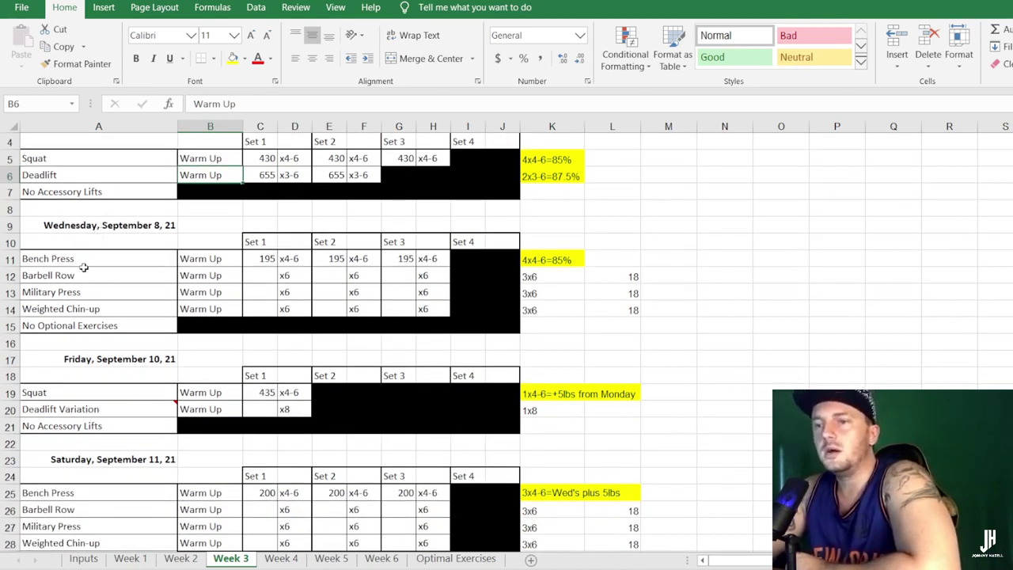
{"action": "scroll", "coordinate": [83, 269], "scroll_direction": "up", "scroll_amount": 1}
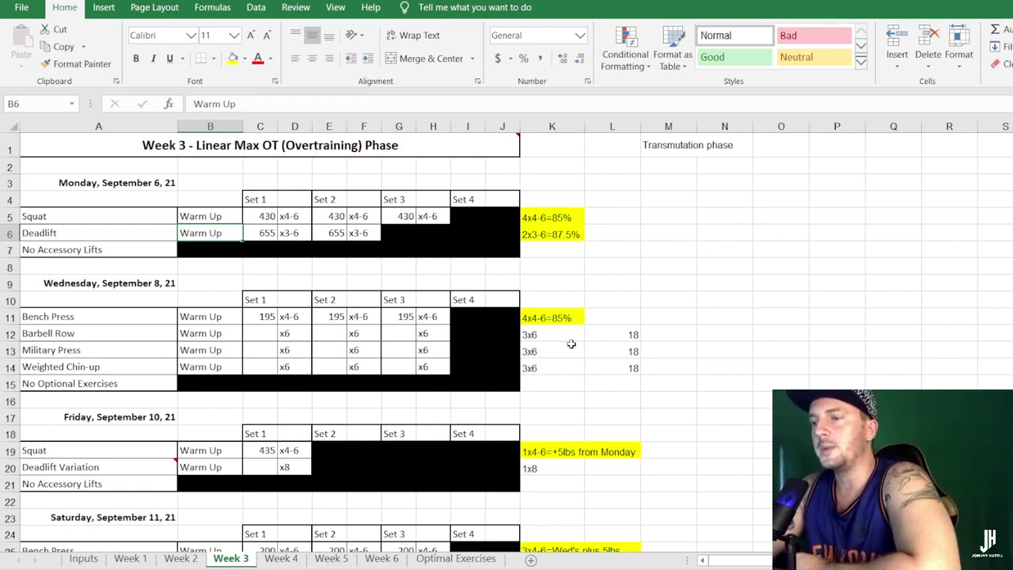
{"action": "left_click_drag", "start_coordinate": [547, 331], "coordinate": [600, 367]}
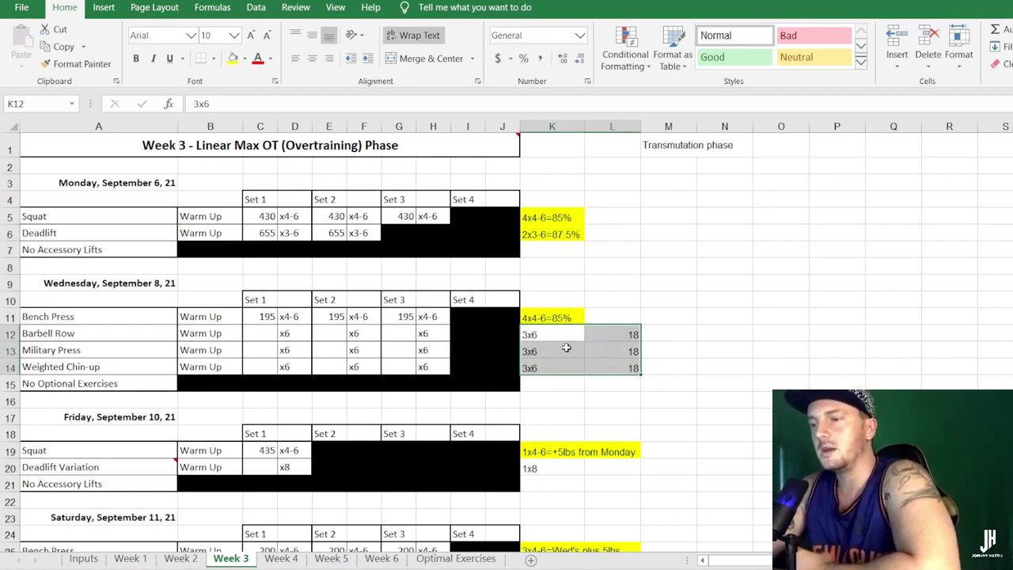
{"action": "left_click", "coordinate": [570, 338]}
{"action": "scroll", "coordinate": [87, 425], "scroll_direction": "down", "scroll_amount": 1}
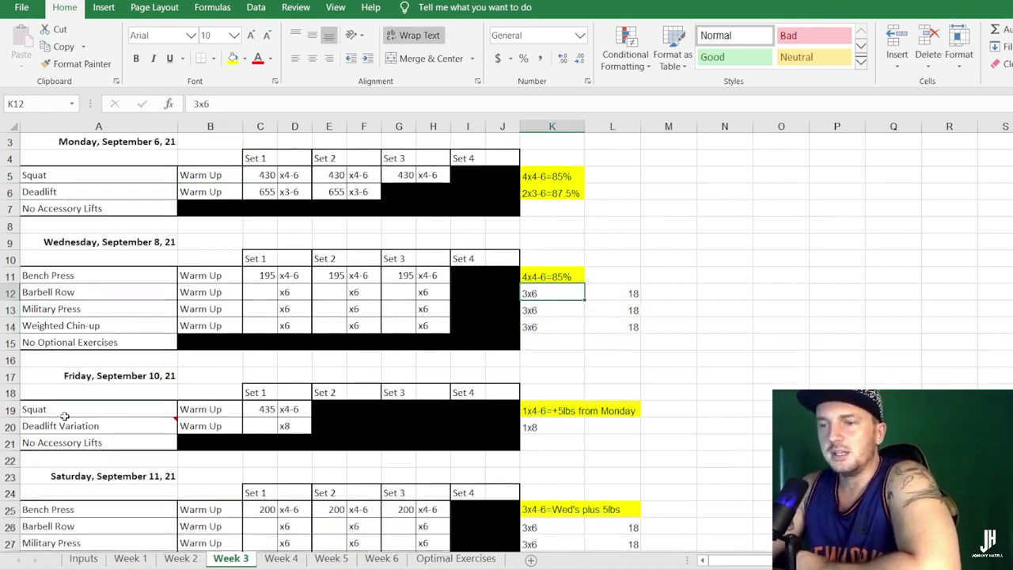
{"action": "left_click", "coordinate": [76, 321]}
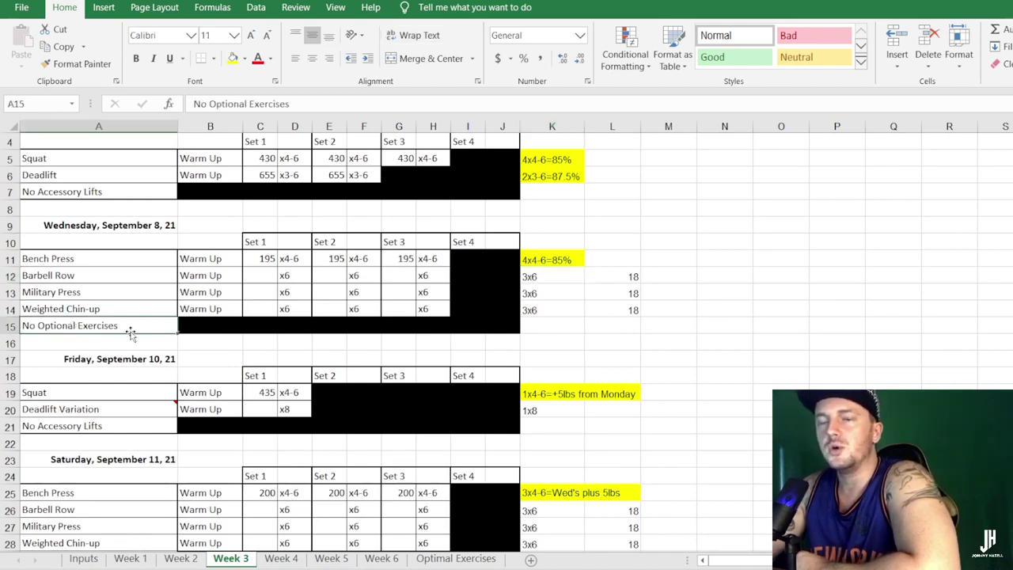
Examine Friday's Squat, comparing its Set 1 weight formula with Monday's, and the Deadlift Variation's 1x8 scheme.
{"action": "scroll", "coordinate": [102, 402], "scroll_direction": "down", "scroll_amount": 1}
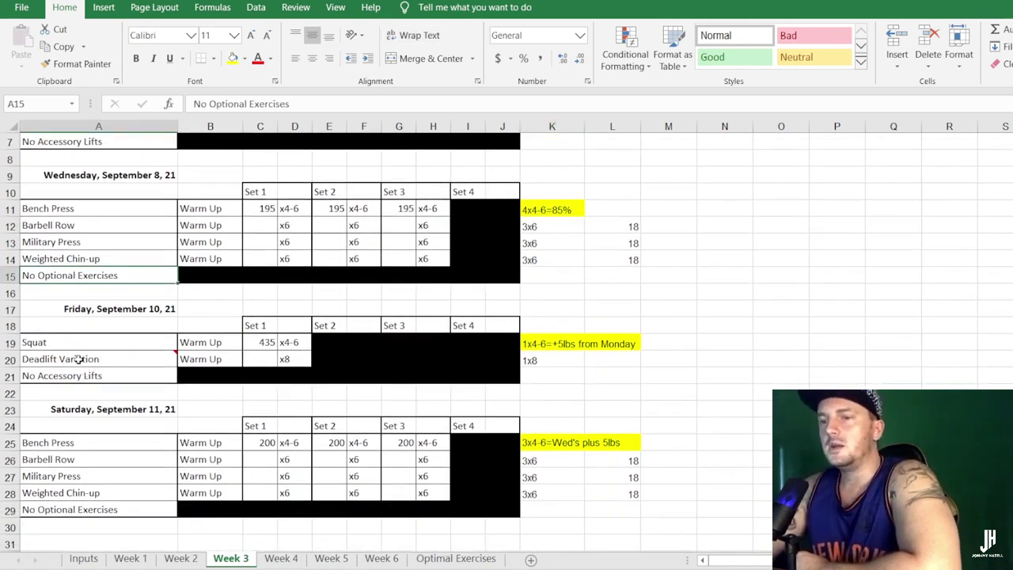
{"action": "left_click", "coordinate": [74, 344]}
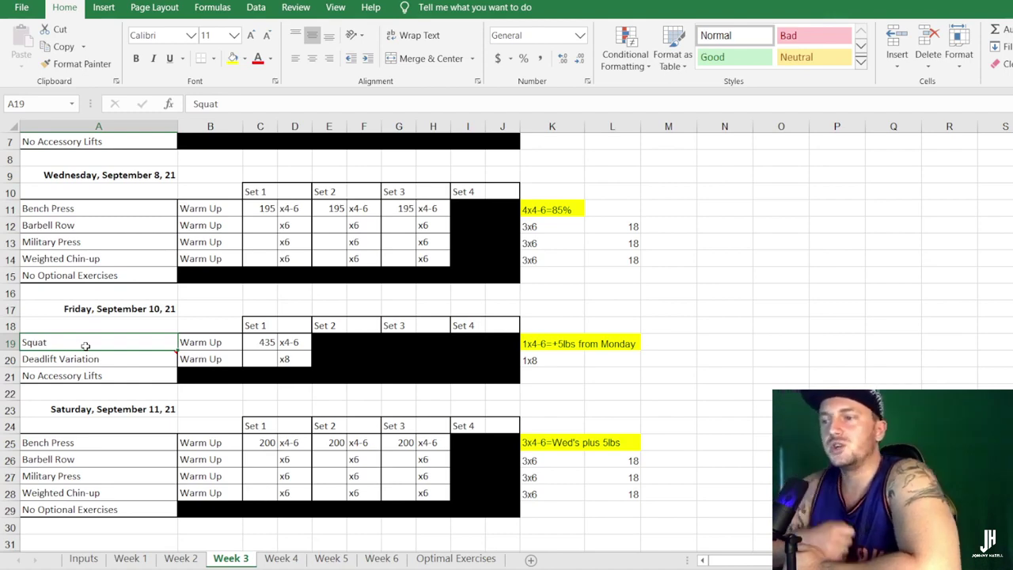
{"action": "scroll", "coordinate": [86, 346], "scroll_direction": "up", "scroll_amount": 2}
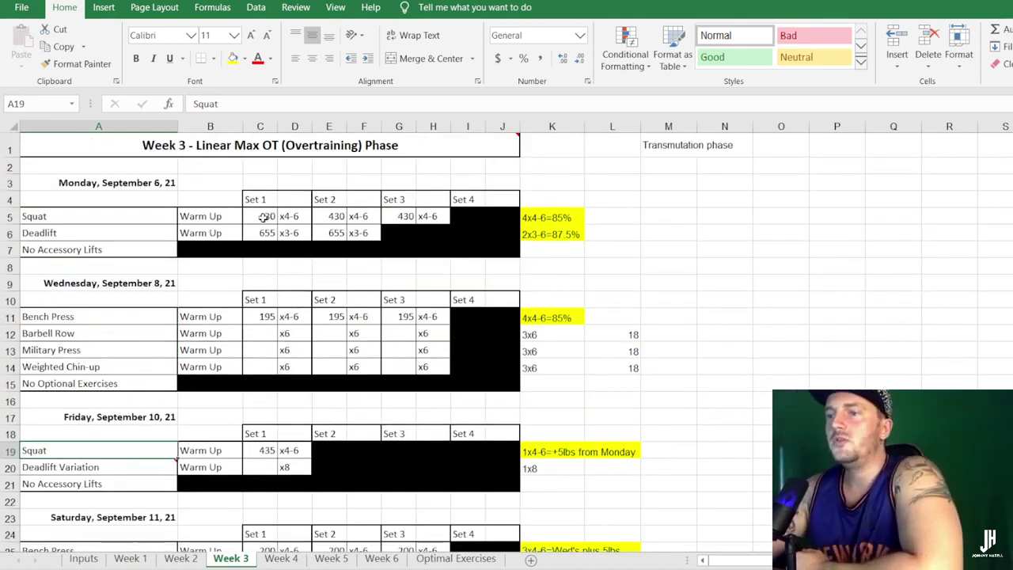
{"action": "left_click", "coordinate": [264, 217]}
{"action": "scroll", "coordinate": [269, 396], "scroll_direction": "down", "scroll_amount": 1}
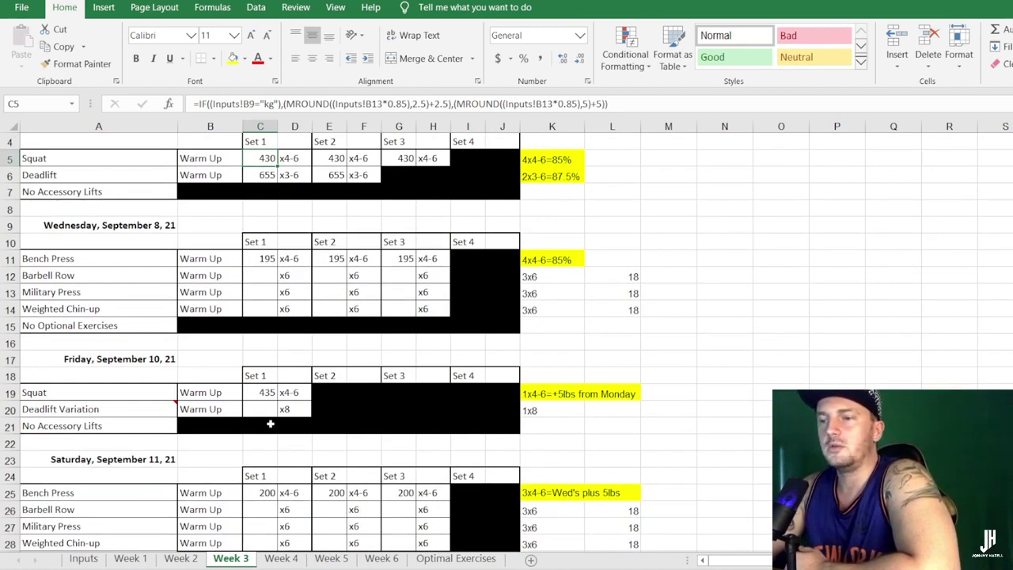
{"action": "left_click", "coordinate": [268, 393]}
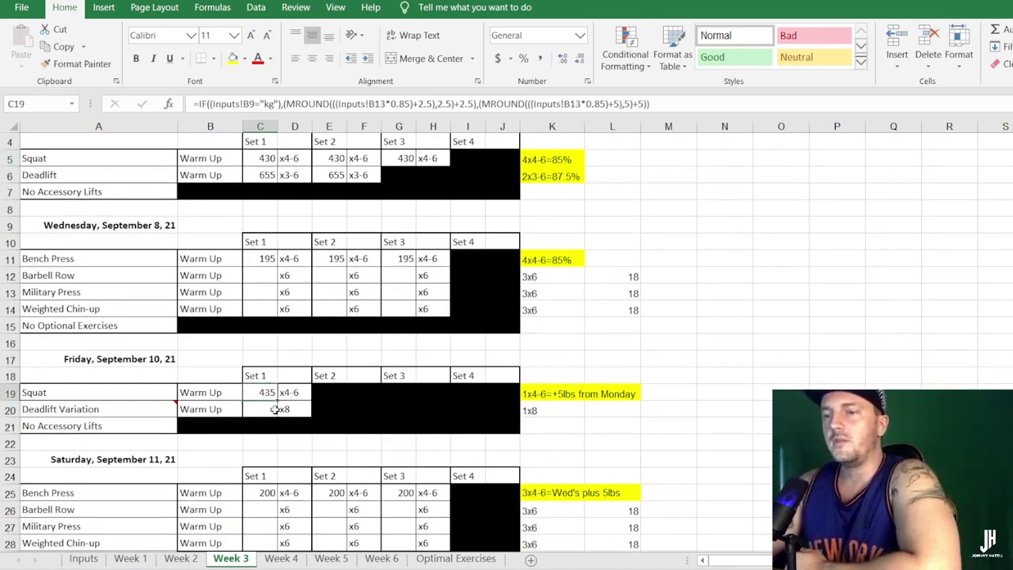
{"action": "scroll", "coordinate": [273, 409], "scroll_direction": "down", "scroll_amount": 1}
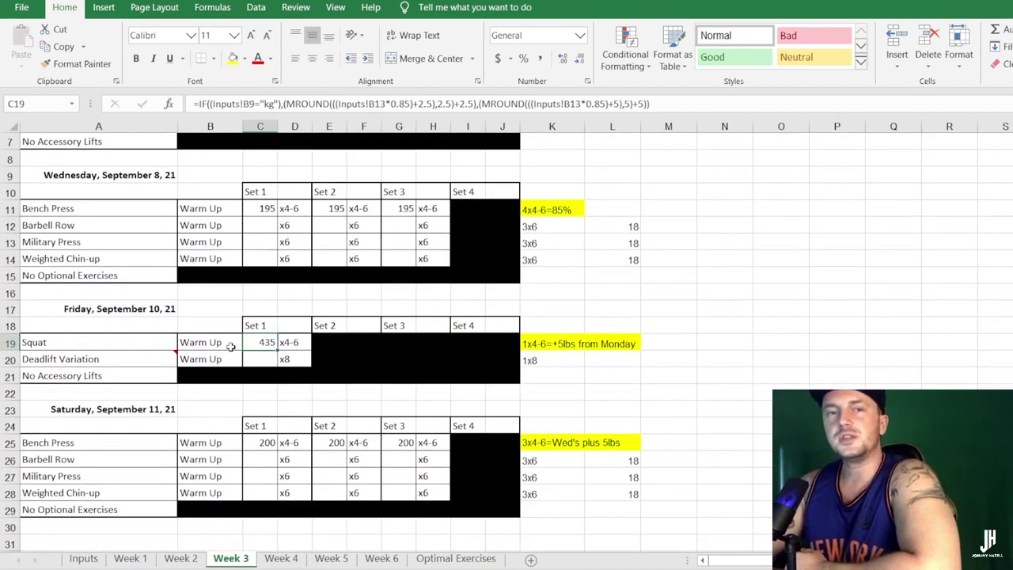
{"action": "left_click", "coordinate": [100, 359]}
{"action": "left_click", "coordinate": [544, 362]}
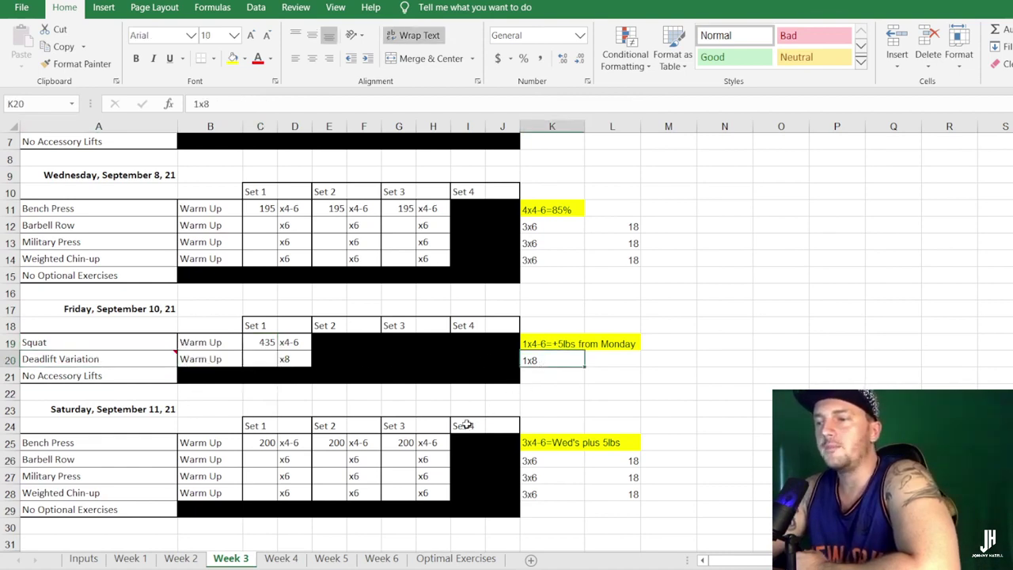
Examine Week 3 Saturday's workout, comparing its Bench Press Set 1 weight formula with Wednesday's.
{"action": "scroll", "coordinate": [398, 396], "scroll_direction": "down", "scroll_amount": 3}
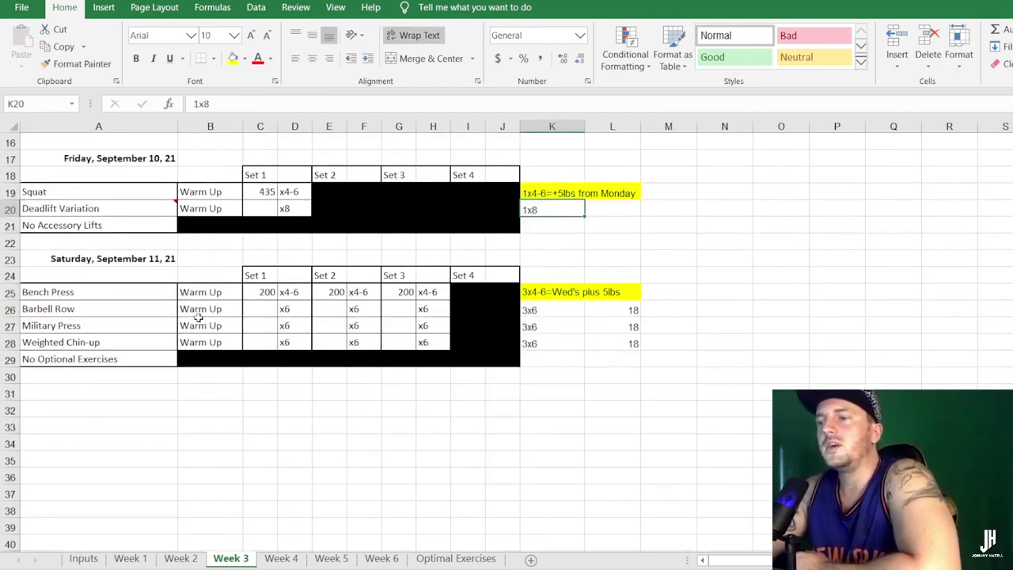
{"action": "left_click", "coordinate": [197, 319]}
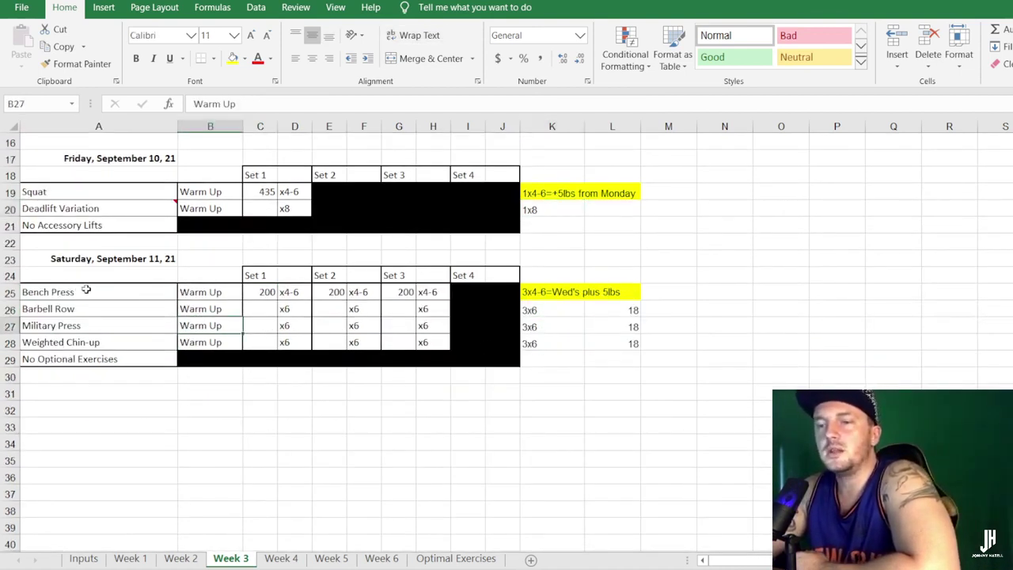
{"action": "left_click", "coordinate": [267, 293]}
{"action": "scroll", "coordinate": [268, 293], "scroll_direction": "up", "scroll_amount": 4}
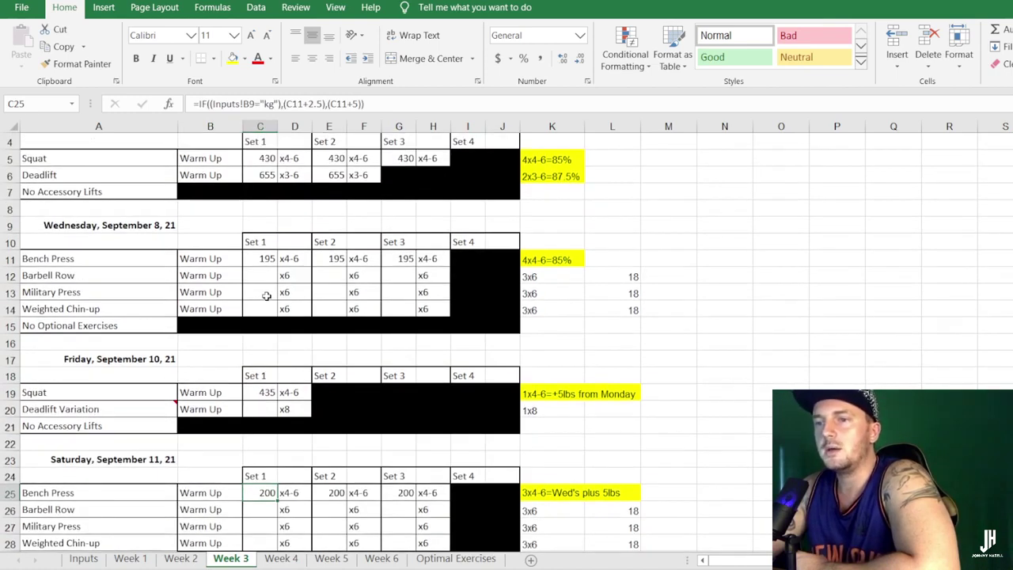
{"action": "left_click", "coordinate": [259, 259]}
{"action": "scroll", "coordinate": [256, 287], "scroll_direction": "down", "scroll_amount": 2}
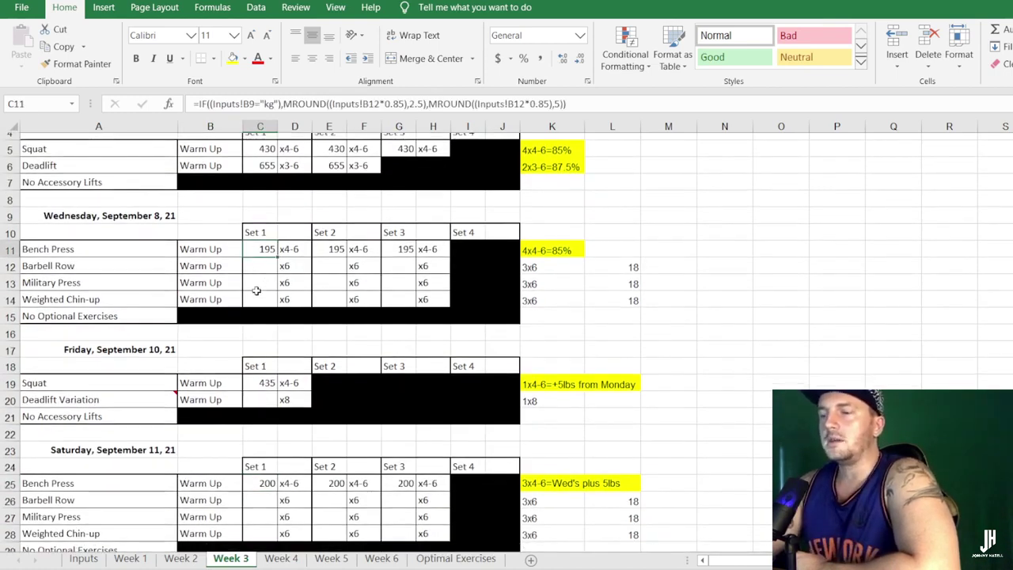
{"action": "left_click", "coordinate": [269, 393]}
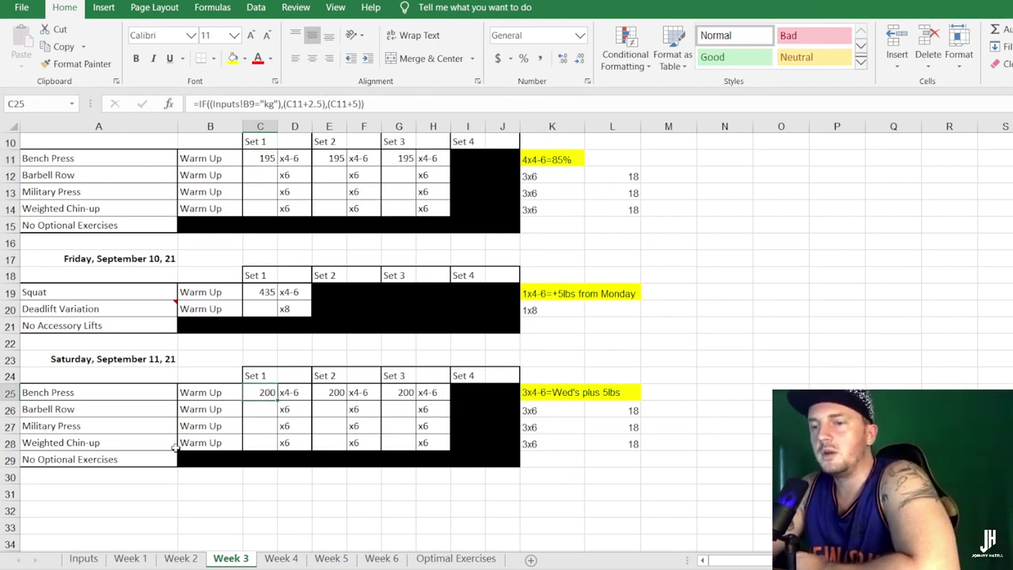
{"action": "scroll", "coordinate": [210, 273], "scroll_direction": "up", "scroll_amount": 3}
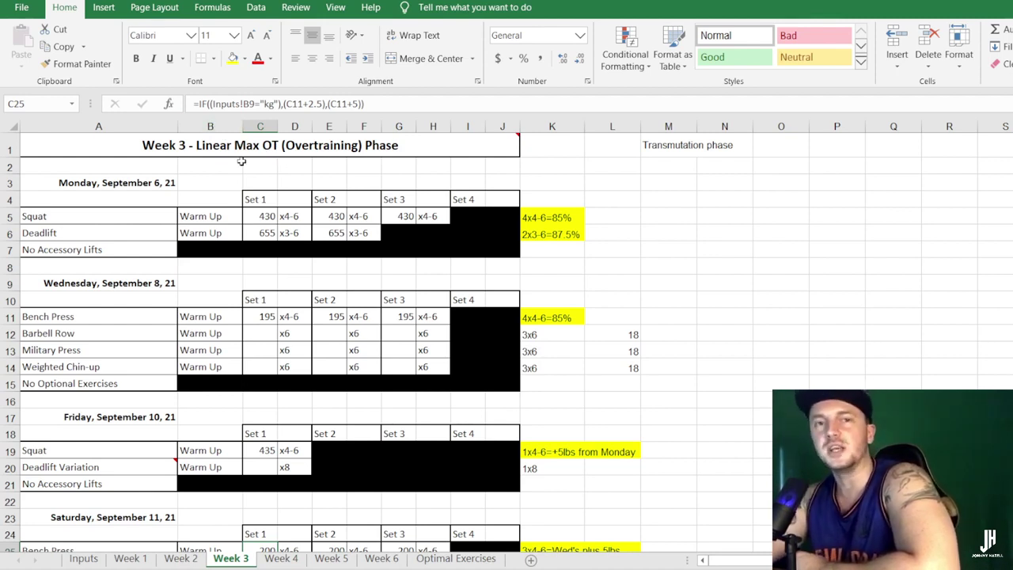
{"action": "scroll", "coordinate": [282, 310], "scroll_direction": "down", "scroll_amount": 6}
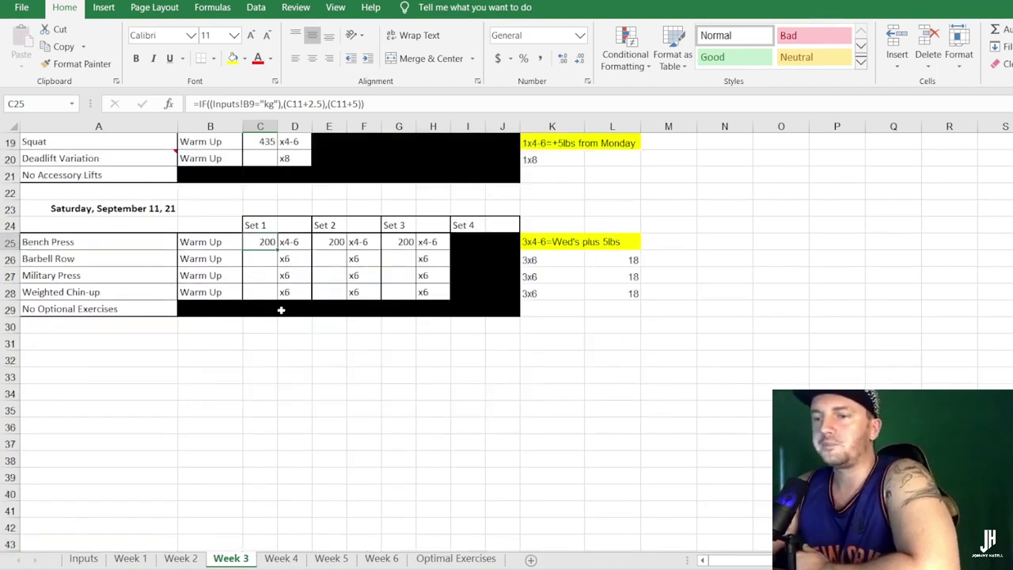
Open the Week 4 sheet and examine its Heavy Weight Acclimation title, Monday's date and the Squat's Set 1 weight formula.
{"action": "left_click", "coordinate": [281, 558]}
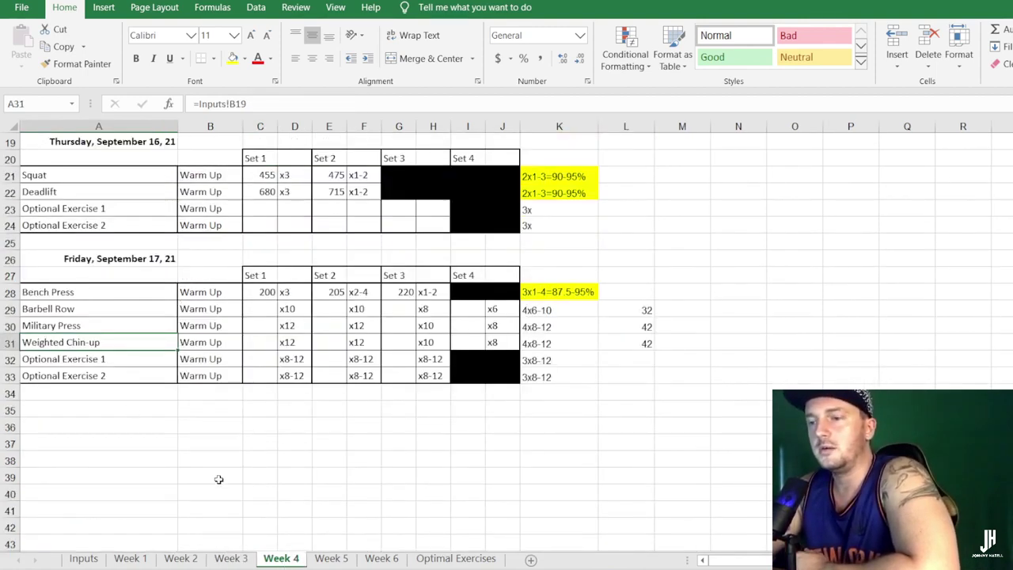
{"action": "scroll", "coordinate": [214, 481], "scroll_direction": "up", "scroll_amount": 6}
{"action": "left_click", "coordinate": [210, 140]}
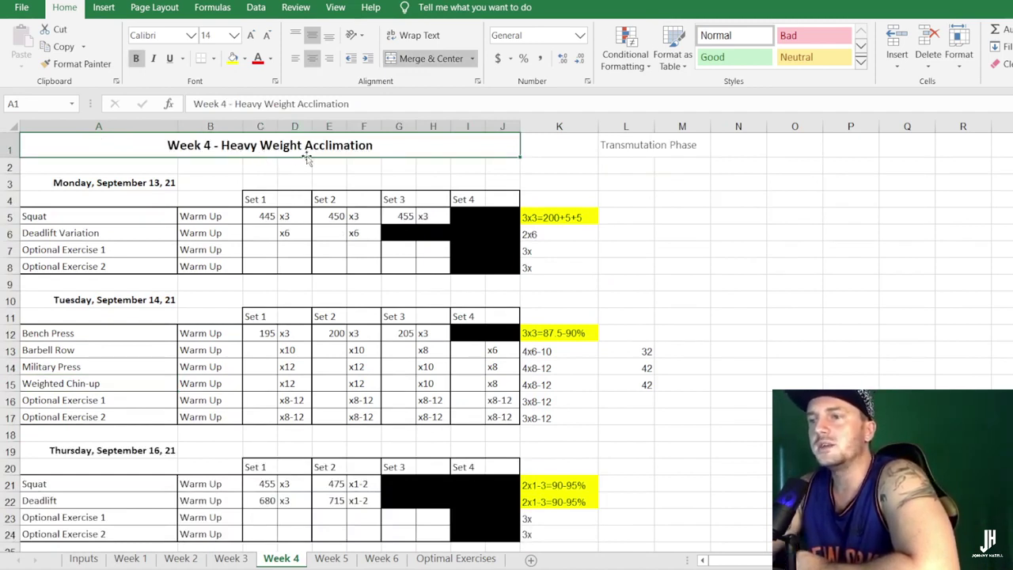
{"action": "left_click", "coordinate": [115, 184]}
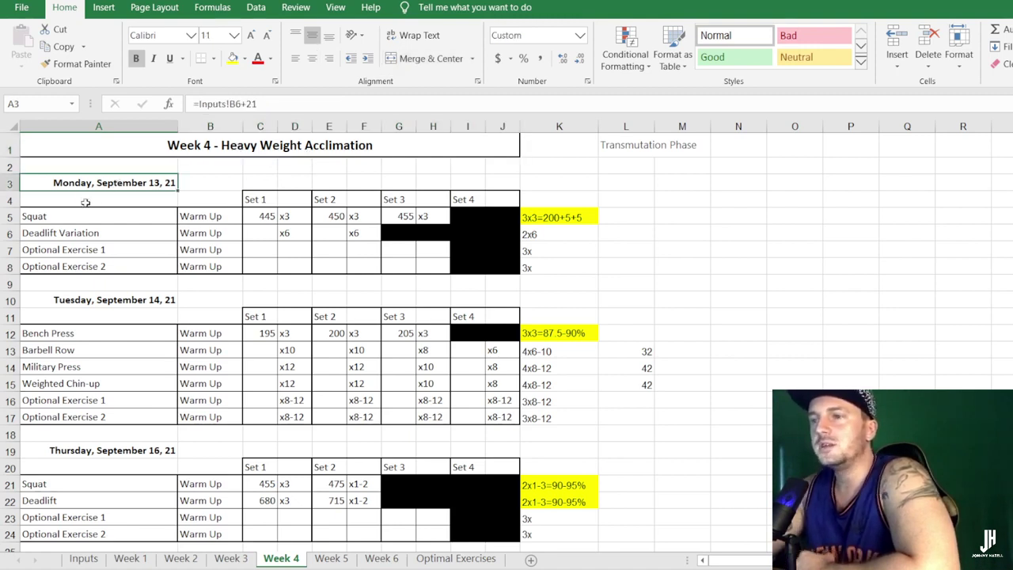
{"action": "left_click", "coordinate": [110, 223]}
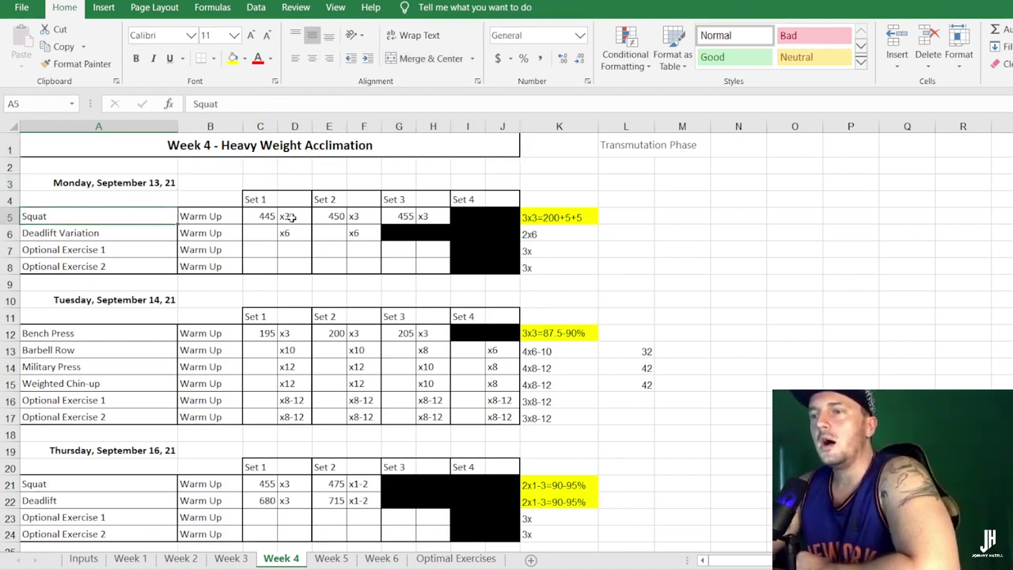
{"action": "left_click", "coordinate": [498, 219]}
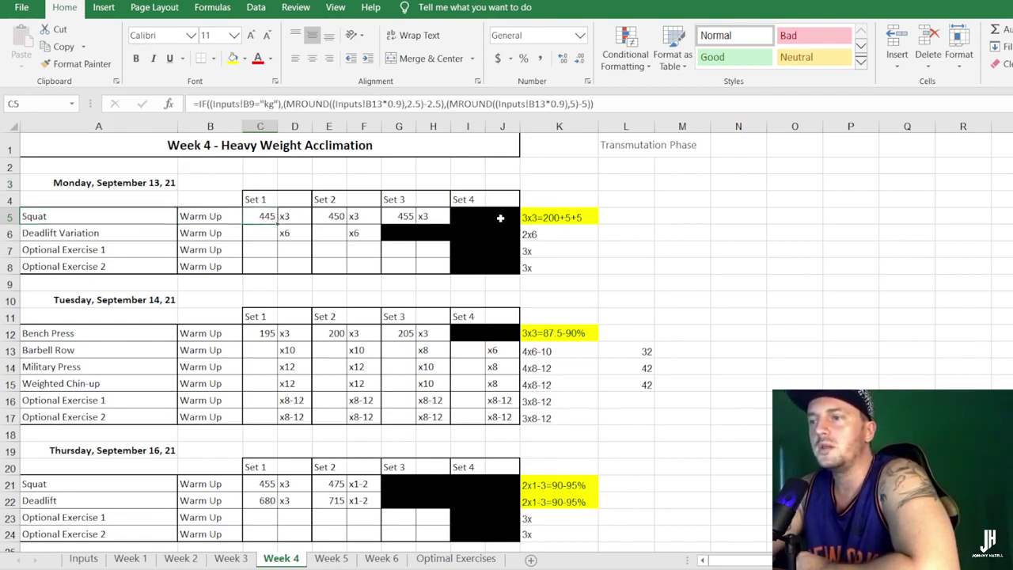
Change the highlighted note beside Week 4 Monday's Squat to 3x3-+5+5.
{"action": "left_click", "coordinate": [558, 219]}
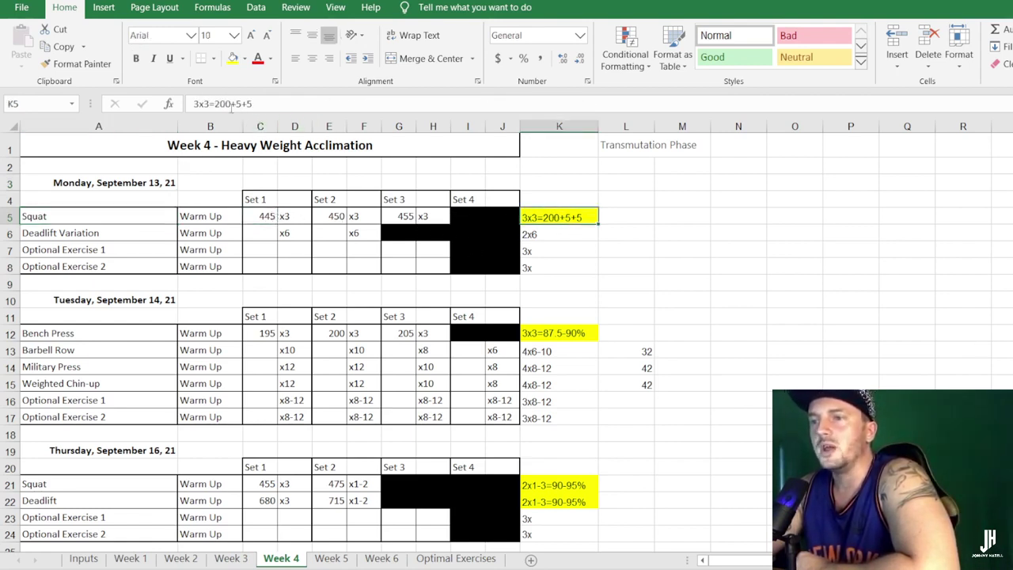
{"action": "left_click_drag", "start_coordinate": [231, 104], "coordinate": [210, 104]}
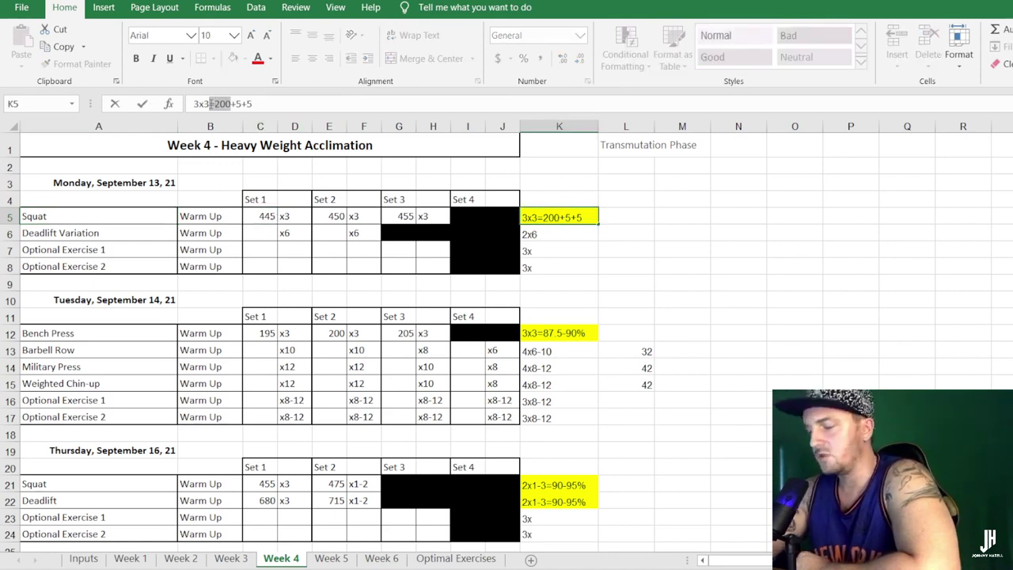
{"action": "key", "text": "BackSpace"}
{"action": "key", "text": "BackSpace"}
{"action": "type", "text": "3-"}
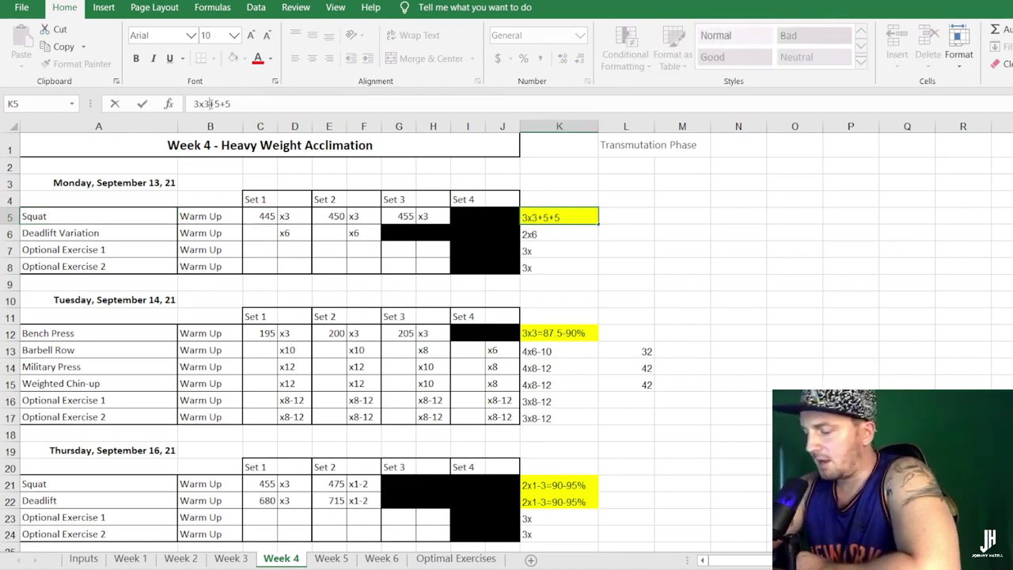
{"action": "key", "text": "Return"}
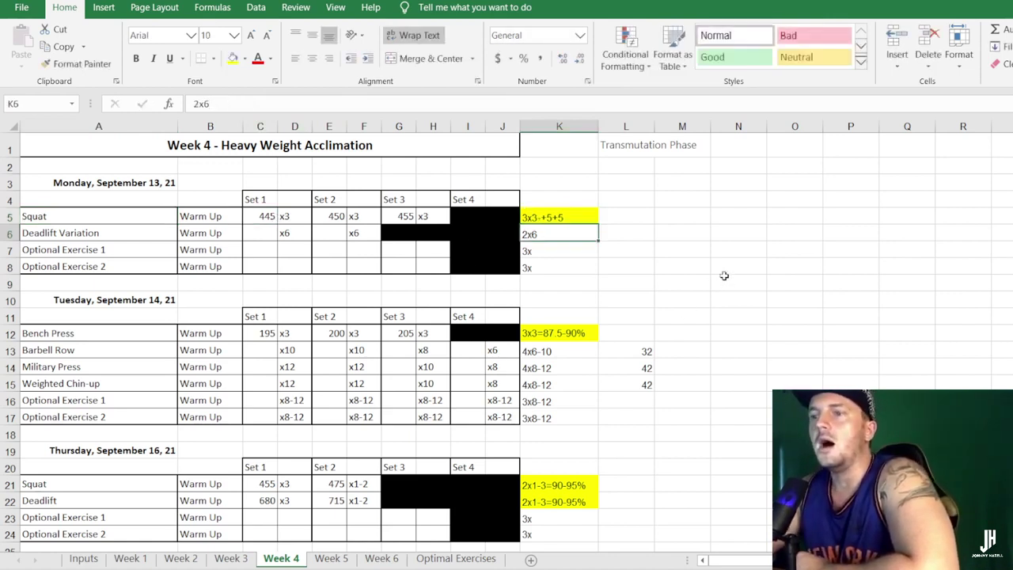
Compare the weight formulas of Sets 1, 2 and 3 for Week 4 Monday's Squat.
{"action": "left_click", "coordinate": [265, 218]}
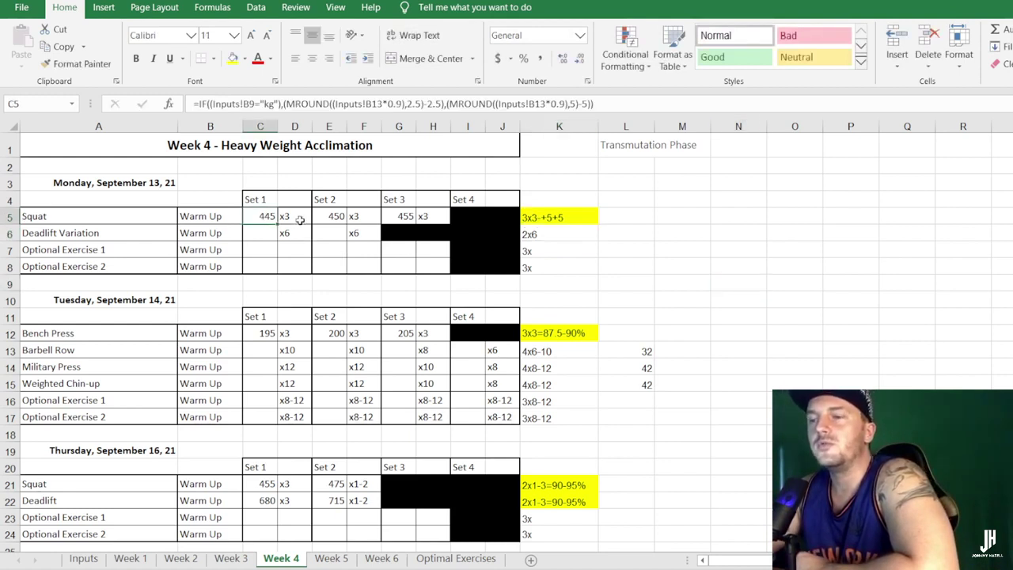
{"action": "left_click", "coordinate": [297, 218]}
{"action": "left_click", "coordinate": [333, 217]}
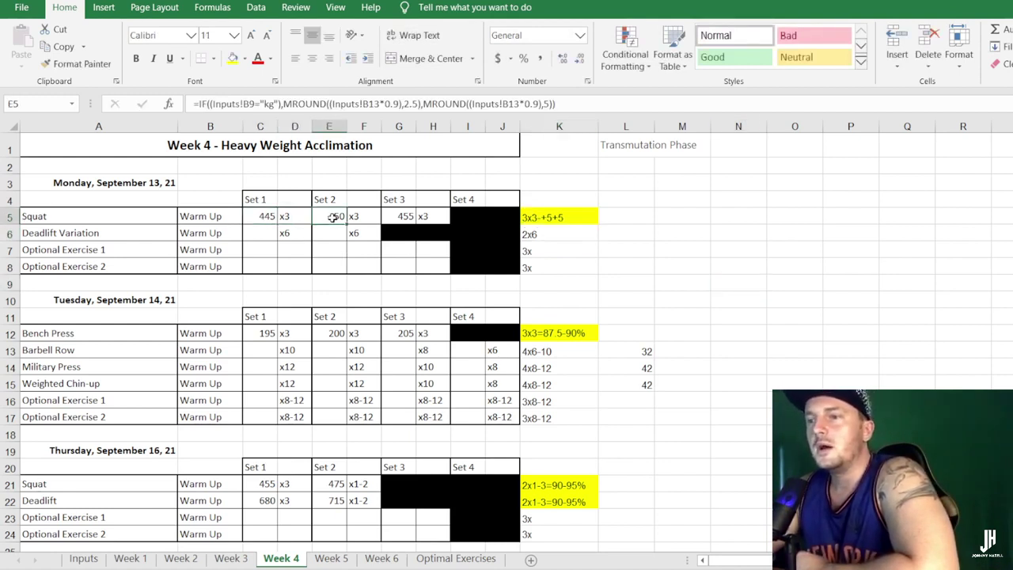
{"action": "left_click", "coordinate": [390, 218]}
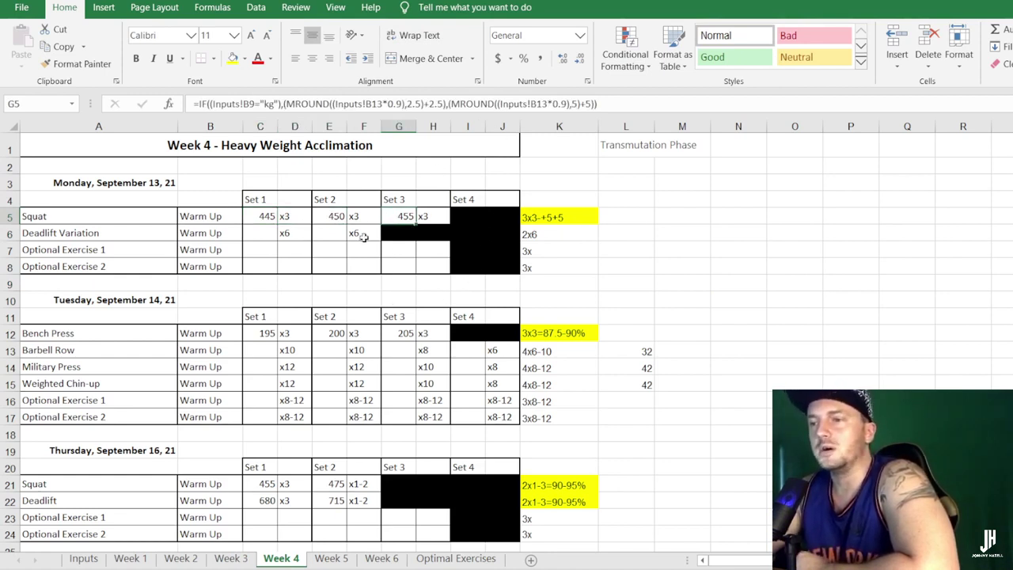
{"action": "left_click", "coordinate": [271, 216]}
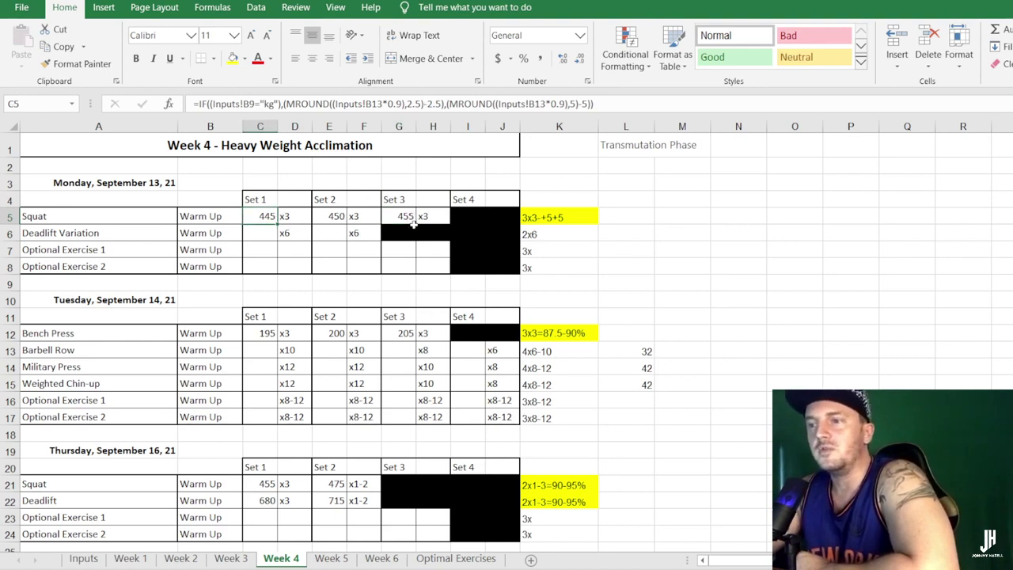
Examine Week 4 Monday's Deadlift Variation Set 1 cells and the Optional Exercise 1 row.
{"action": "left_click", "coordinate": [285, 236]}
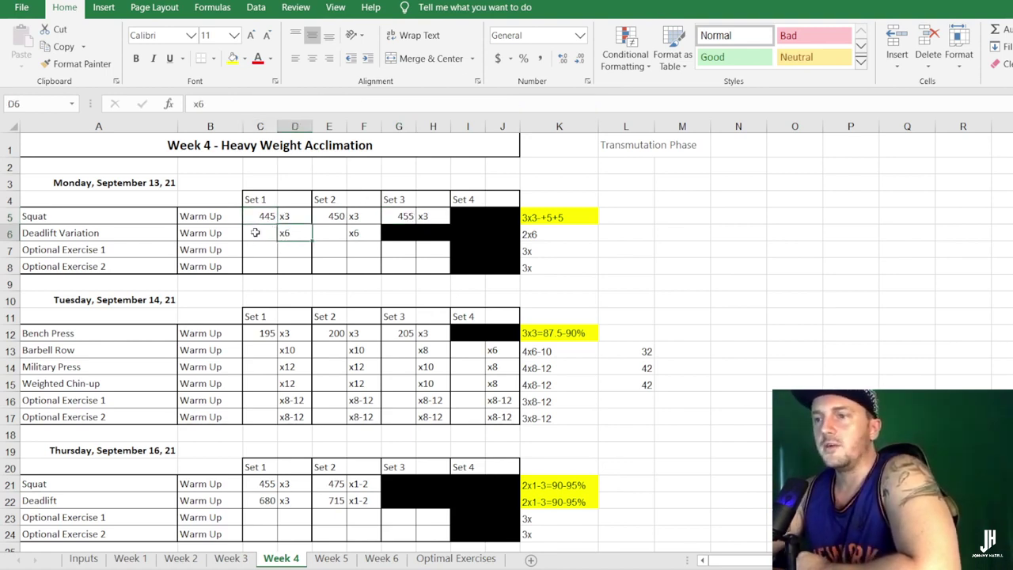
{"action": "left_click", "coordinate": [254, 235]}
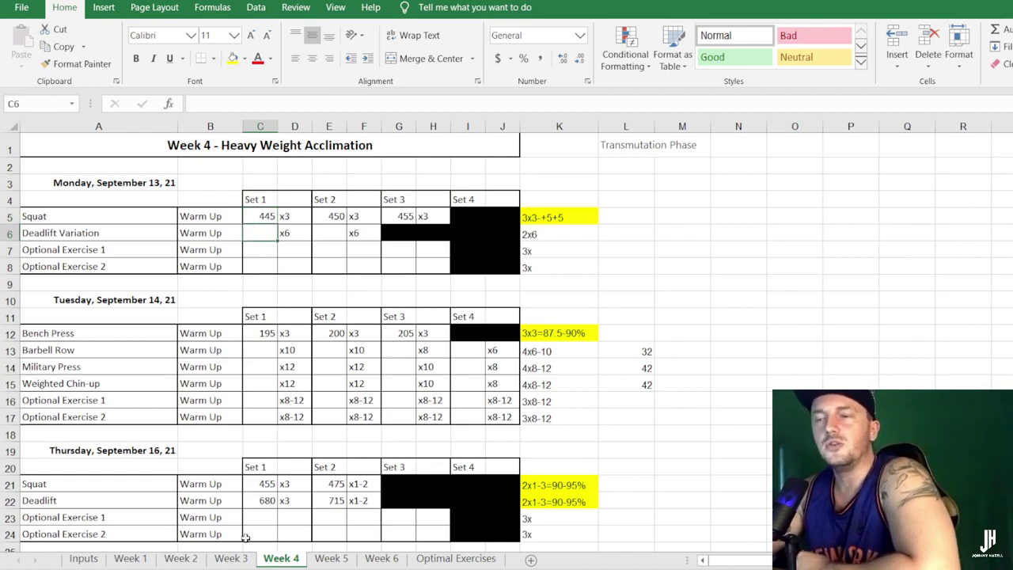
{"action": "left_click_drag", "start_coordinate": [114, 248], "coordinate": [385, 256]}
Examine Week 4 Tuesday's Bench Press, checking its percentage note and the weight formulas of Sets 1, 2 and 3.
{"action": "scroll", "coordinate": [122, 334], "scroll_direction": "down", "scroll_amount": 1}
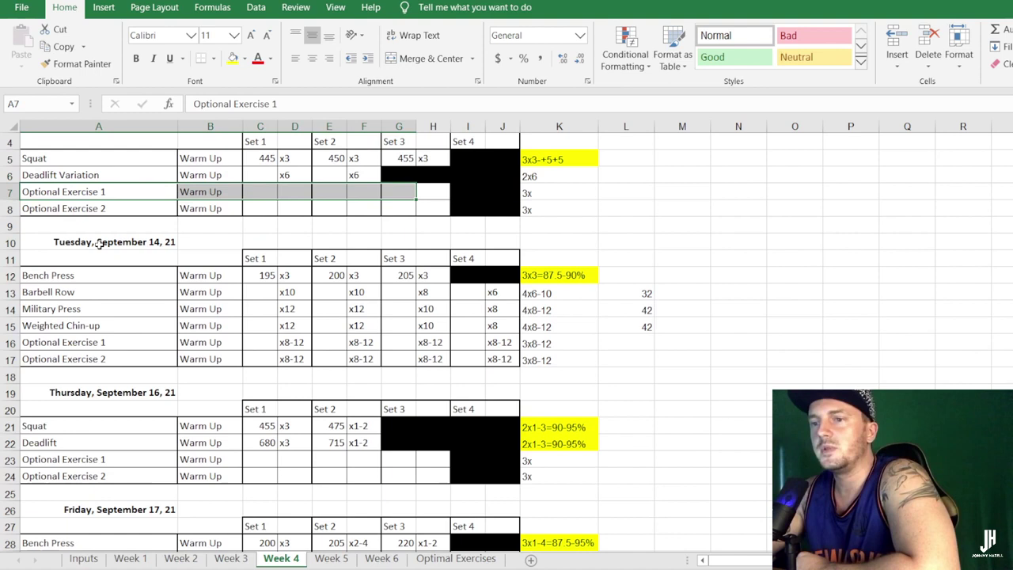
{"action": "left_click", "coordinate": [69, 288]}
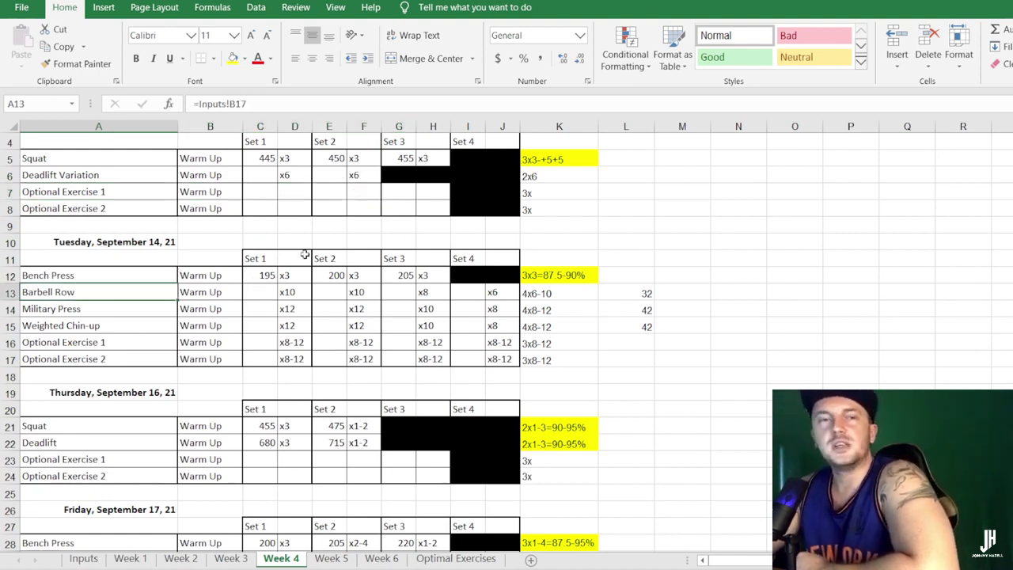
{"action": "left_click", "coordinate": [588, 274]}
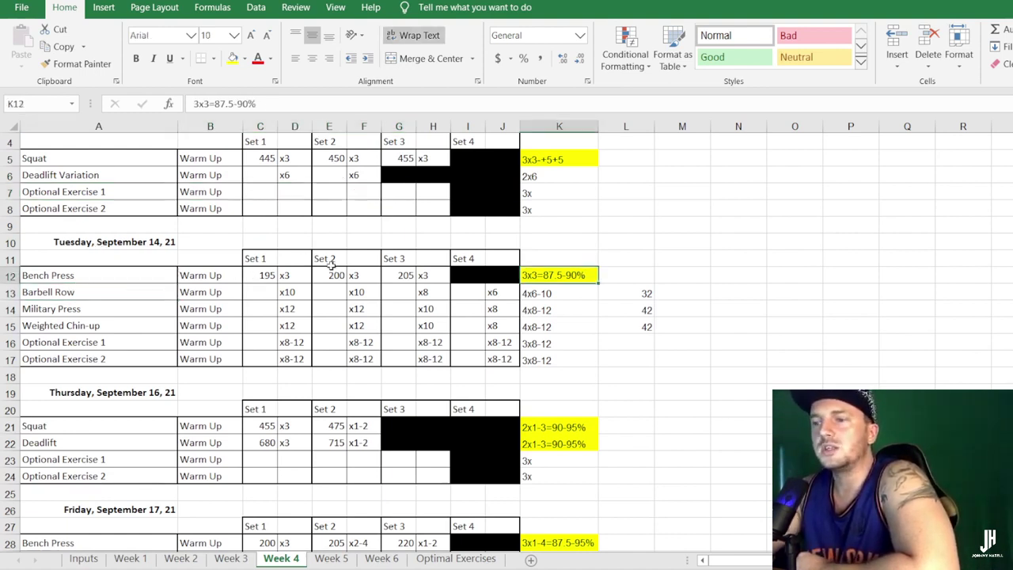
{"action": "left_click", "coordinate": [273, 274]}
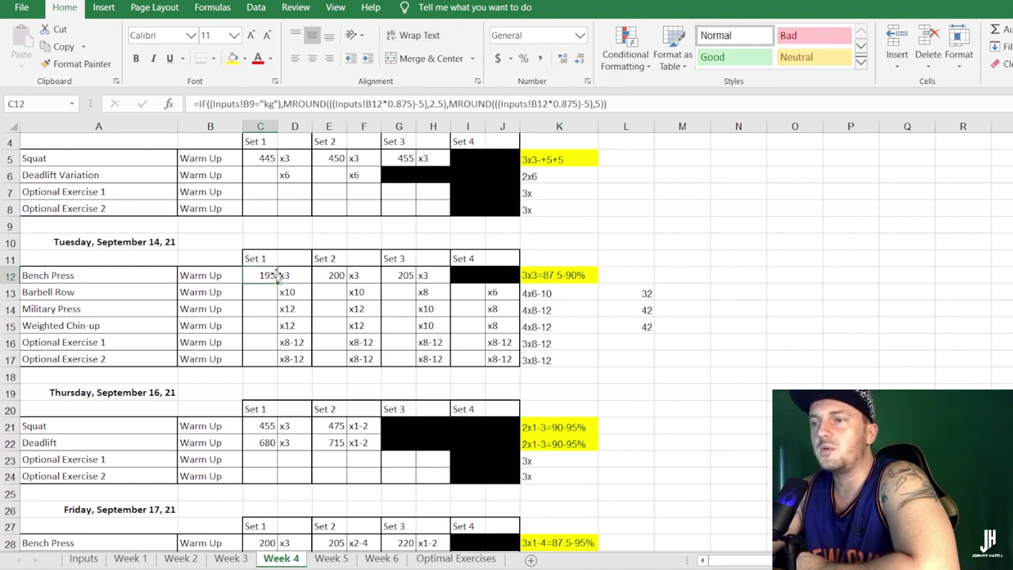
{"action": "left_click", "coordinate": [325, 274]}
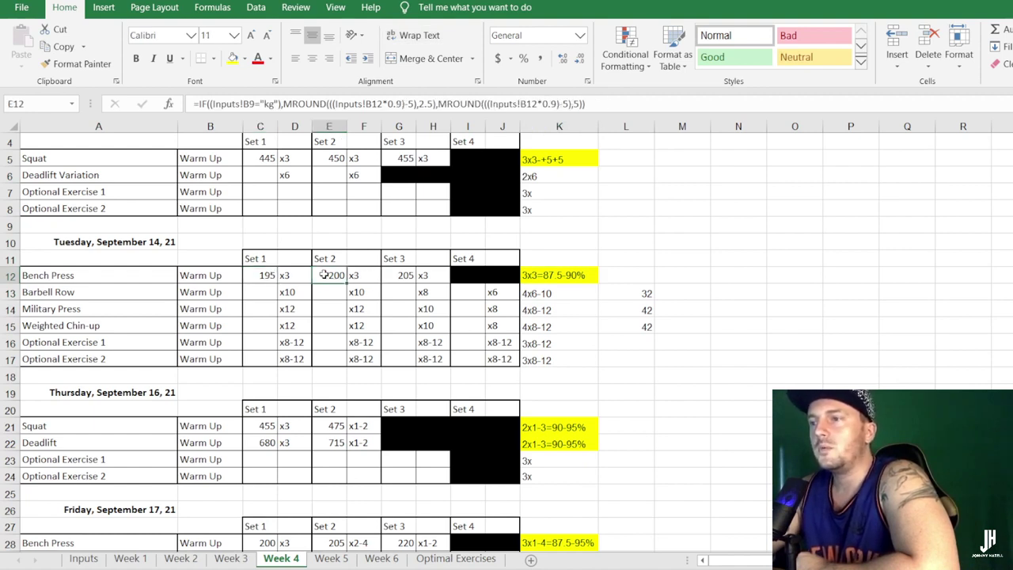
{"action": "left_click", "coordinate": [398, 273]}
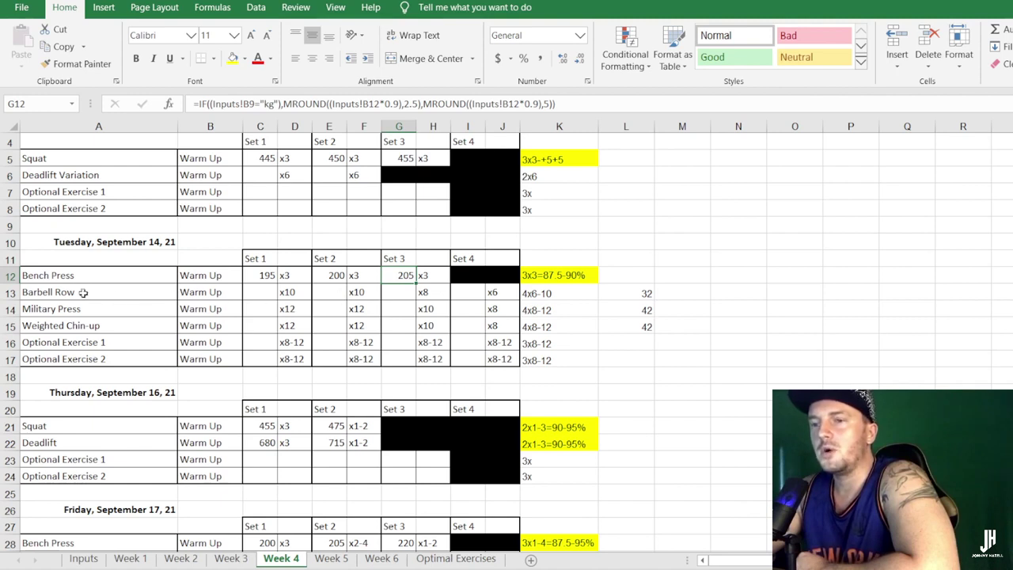
Examine Tuesday's Barbell Row, Military Press and Weighted Chin-up set schemes together with their rep totals.
{"action": "left_click_drag", "start_coordinate": [84, 293], "coordinate": [81, 328]}
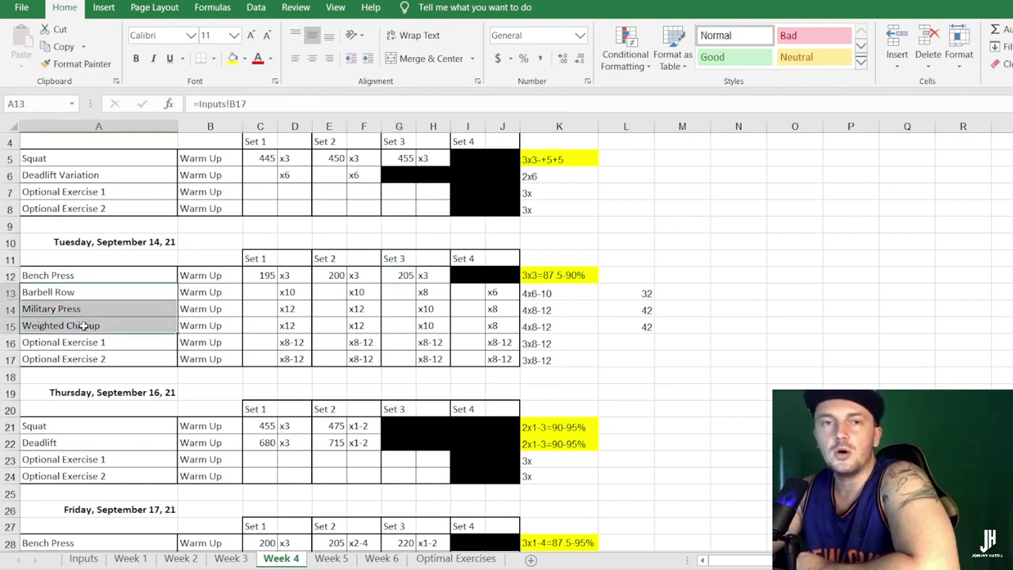
{"action": "left_click", "coordinate": [543, 298]}
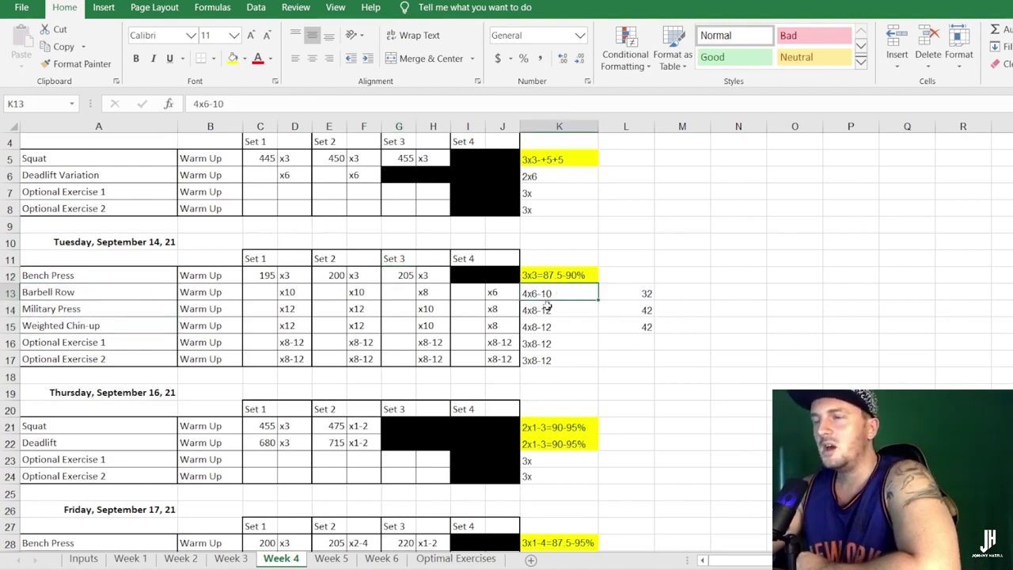
{"action": "left_click_drag", "start_coordinate": [547, 303], "coordinate": [624, 331]}
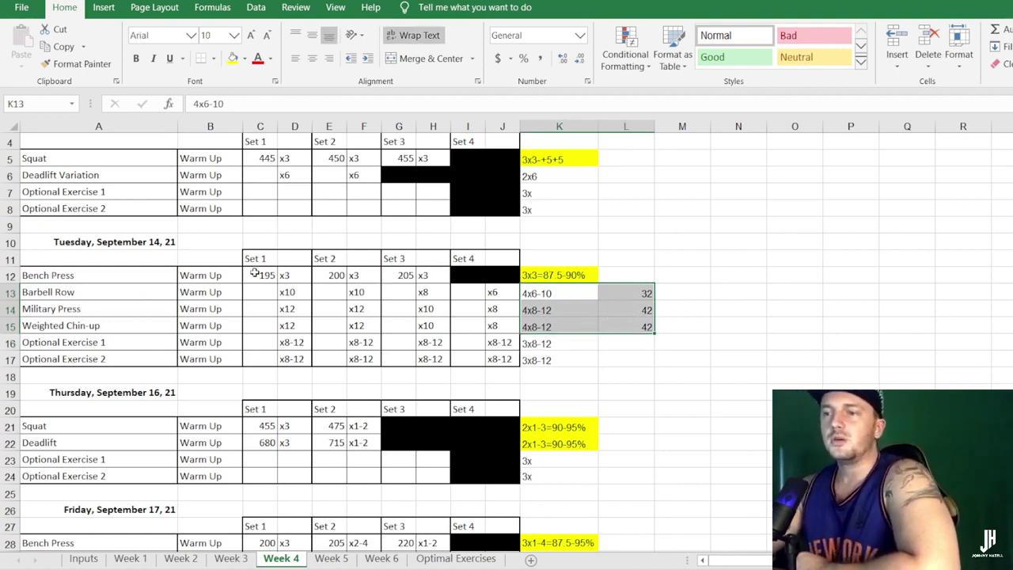
Compare Tuesday's three Bench Press sets with Monday's three Squat sets.
{"action": "left_click_drag", "start_coordinate": [255, 273], "coordinate": [433, 275]}
{"action": "scroll", "coordinate": [407, 262], "scroll_direction": "up", "scroll_amount": 1}
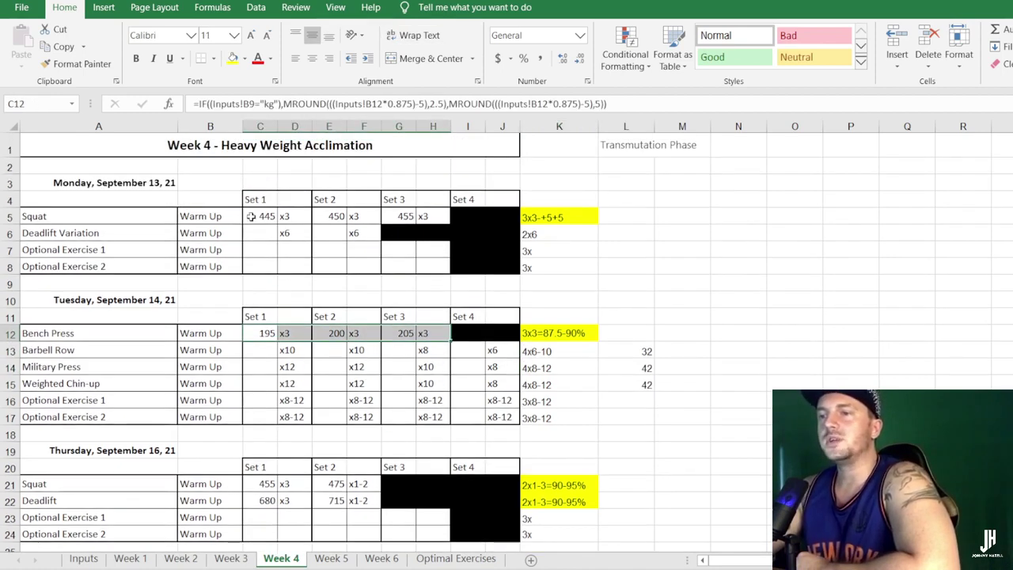
{"action": "left_click_drag", "start_coordinate": [250, 217], "coordinate": [423, 217]}
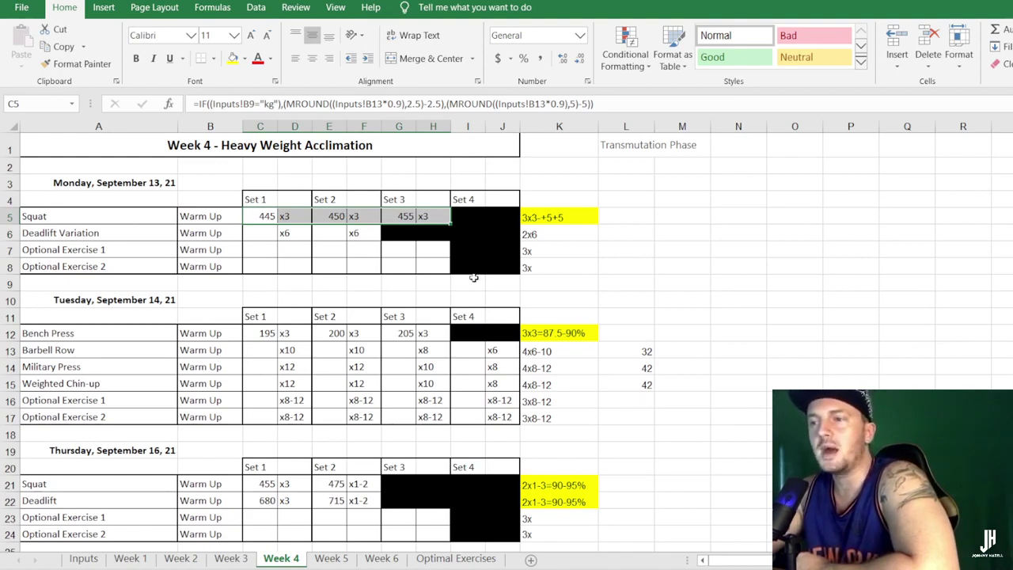
Examine Week 4 Thursday's Squat, checking the weight formulas of Sets 1 and 2 and the Set 2 rep range.
{"action": "scroll", "coordinate": [582, 388], "scroll_direction": "down", "scroll_amount": 1}
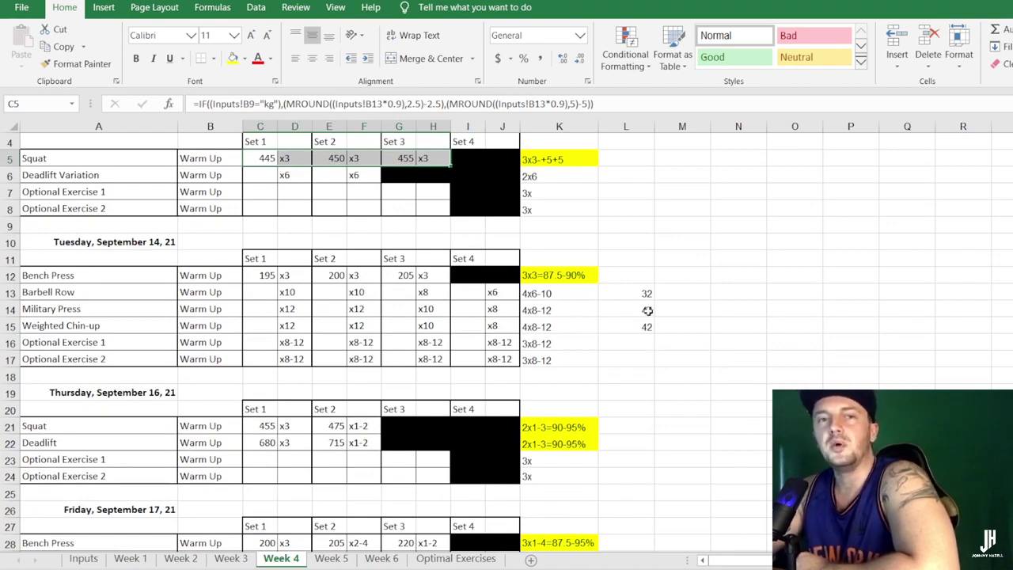
{"action": "scroll", "coordinate": [446, 363], "scroll_direction": "down", "scroll_amount": 2}
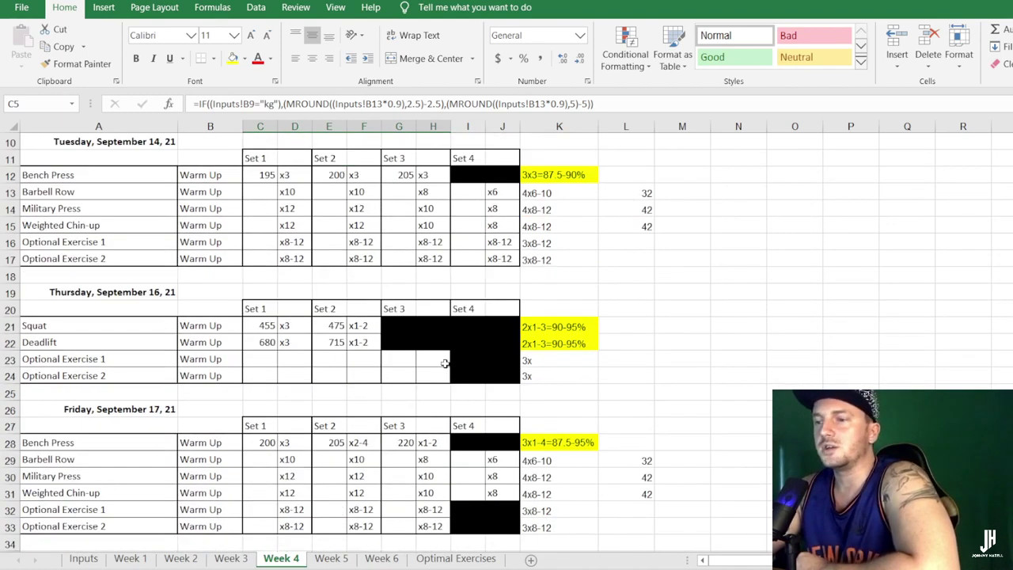
{"action": "scroll", "coordinate": [61, 281], "scroll_direction": "down", "scroll_amount": 2}
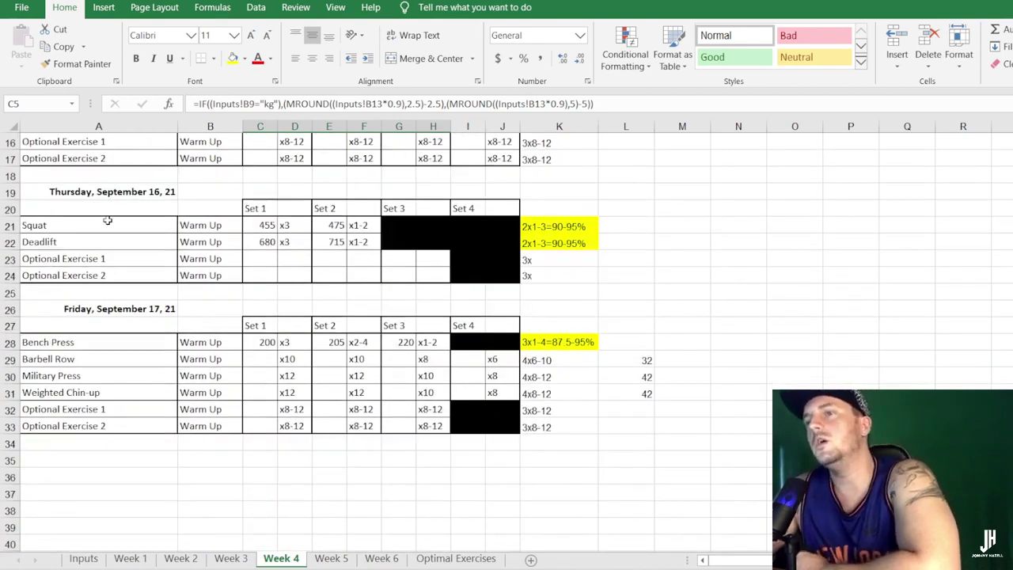
{"action": "left_click", "coordinate": [79, 229]}
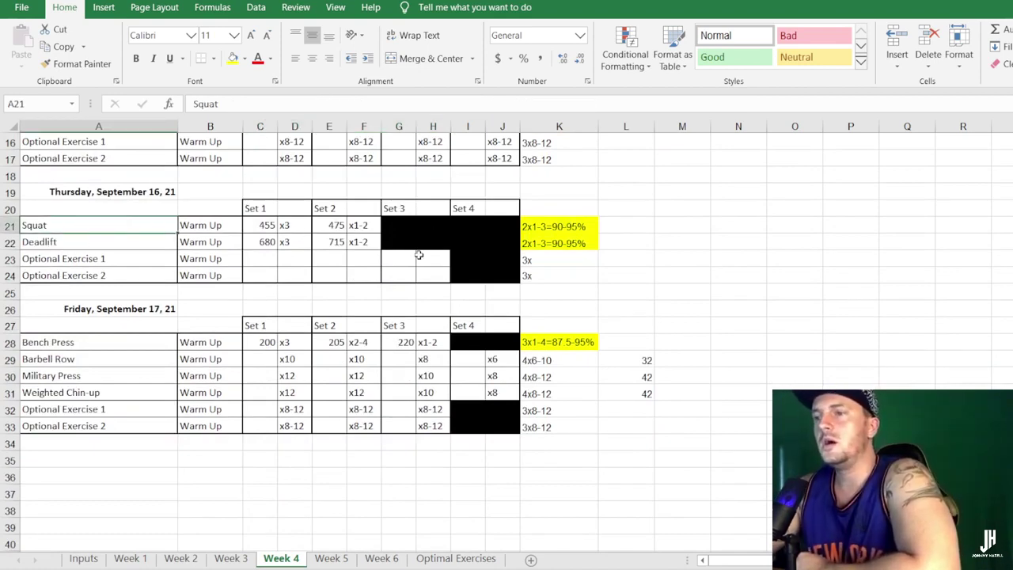
{"action": "left_click", "coordinate": [263, 226]}
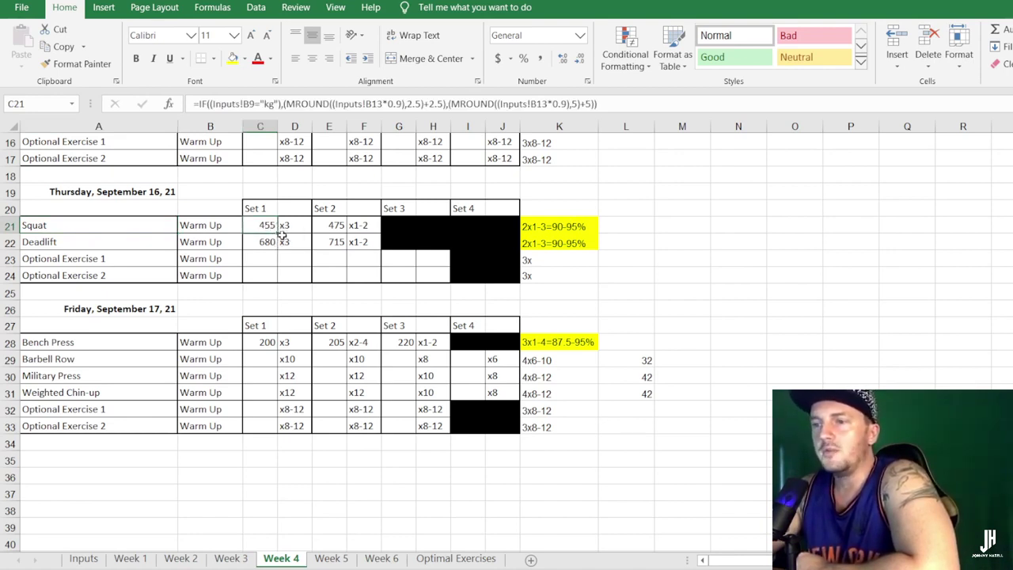
{"action": "left_click", "coordinate": [336, 225]}
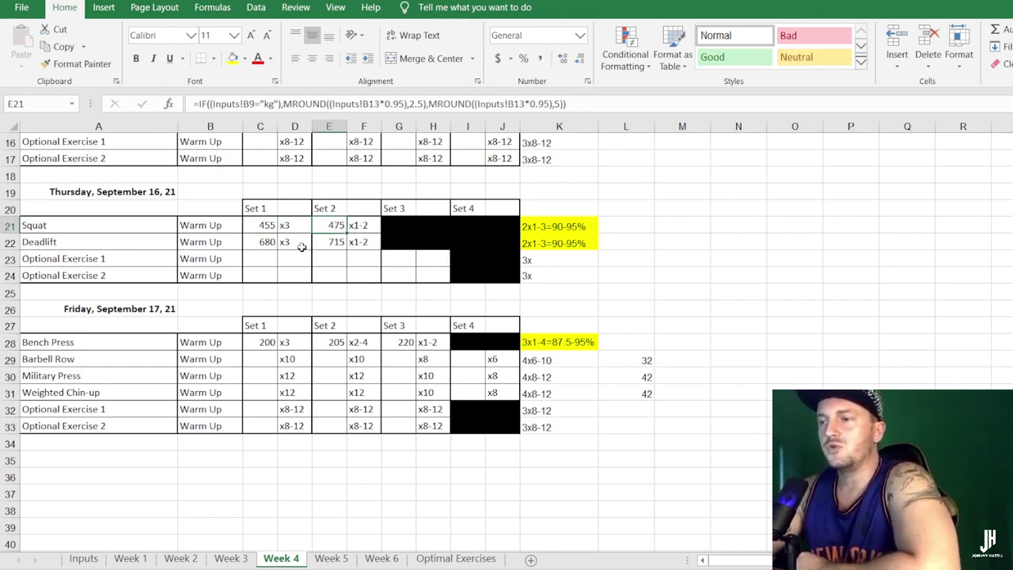
{"action": "left_click", "coordinate": [370, 225]}
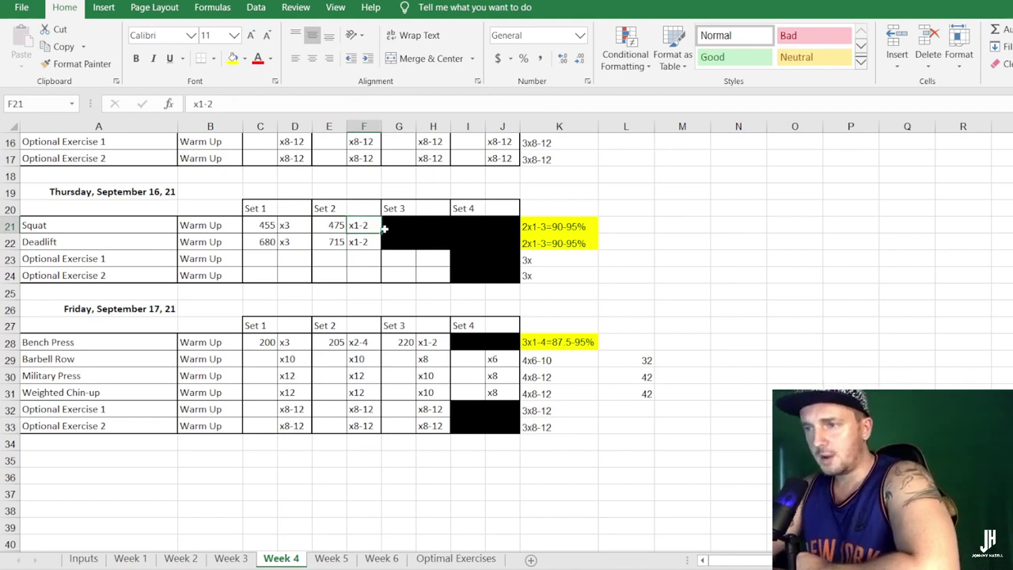
Examine Week 4 Thursday's Deadlift, checking the weight formulas and rep targets of Sets 1 and 2.
{"action": "left_click", "coordinate": [269, 242]}
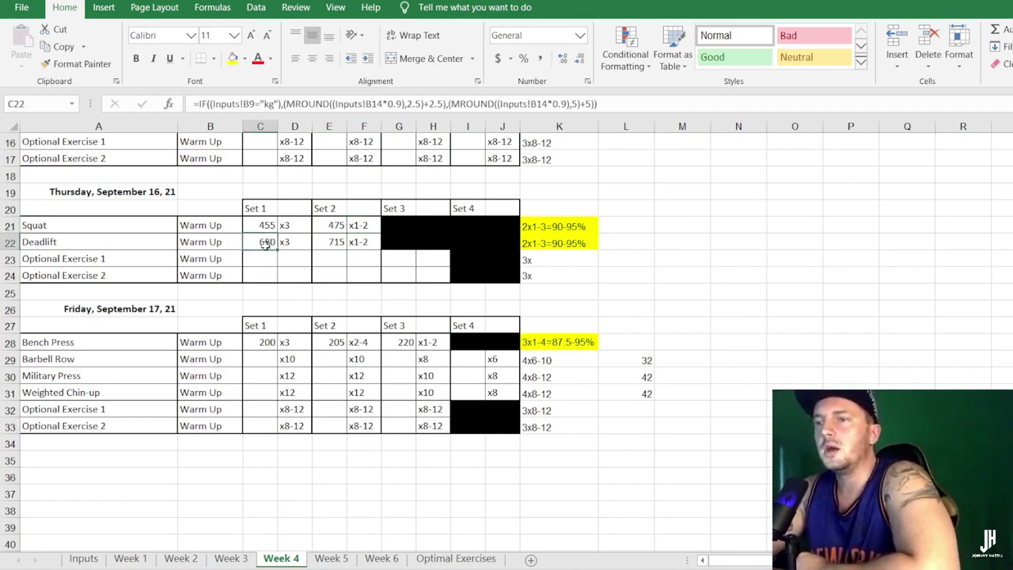
{"action": "left_click", "coordinate": [336, 242]}
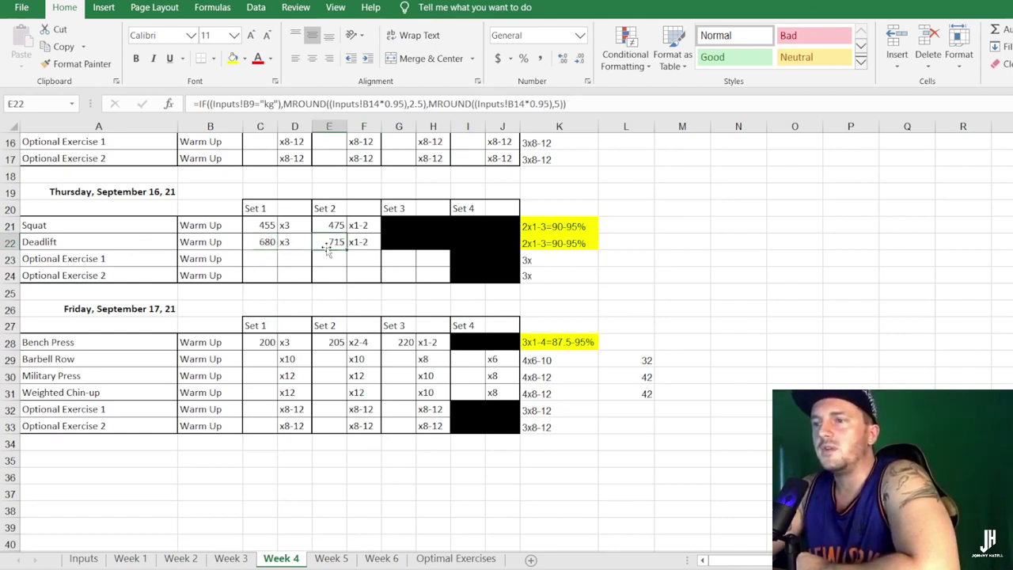
{"action": "left_click", "coordinate": [292, 241]}
{"action": "left_click", "coordinate": [364, 244]}
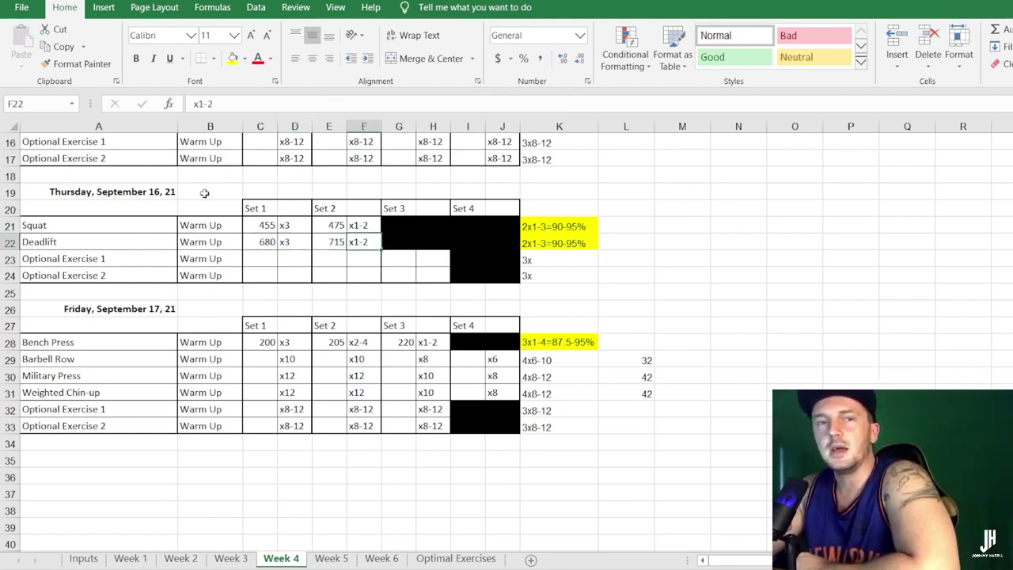
{"action": "scroll", "coordinate": [126, 194], "scroll_direction": "up", "scroll_amount": 2}
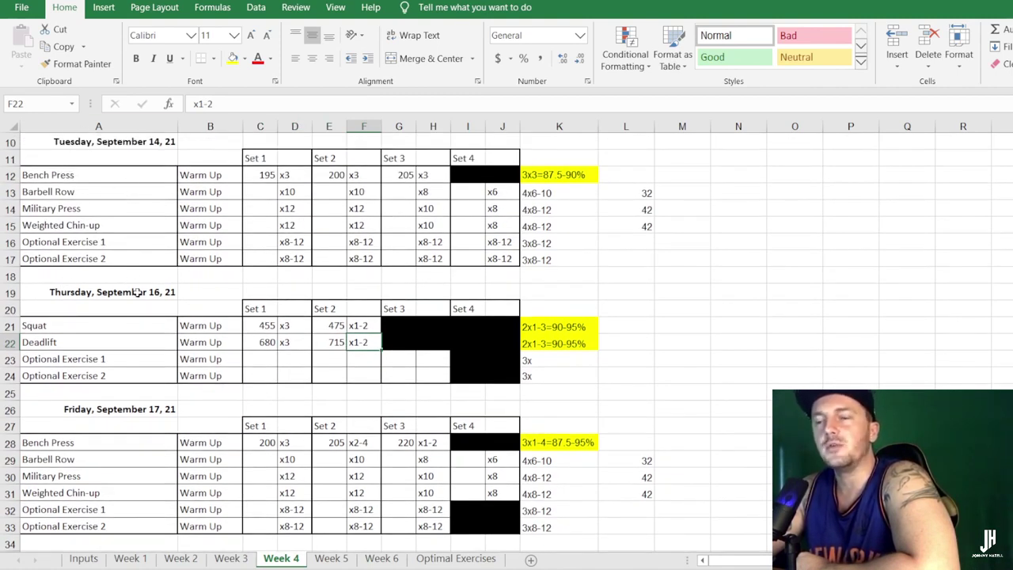
Check Week 4 Friday's Bench Press weight formulas and the set notes and rep totals of Barbell Row, Military Press and Weighted Chin-up.
{"action": "scroll", "coordinate": [131, 335], "scroll_direction": "down", "scroll_amount": 2}
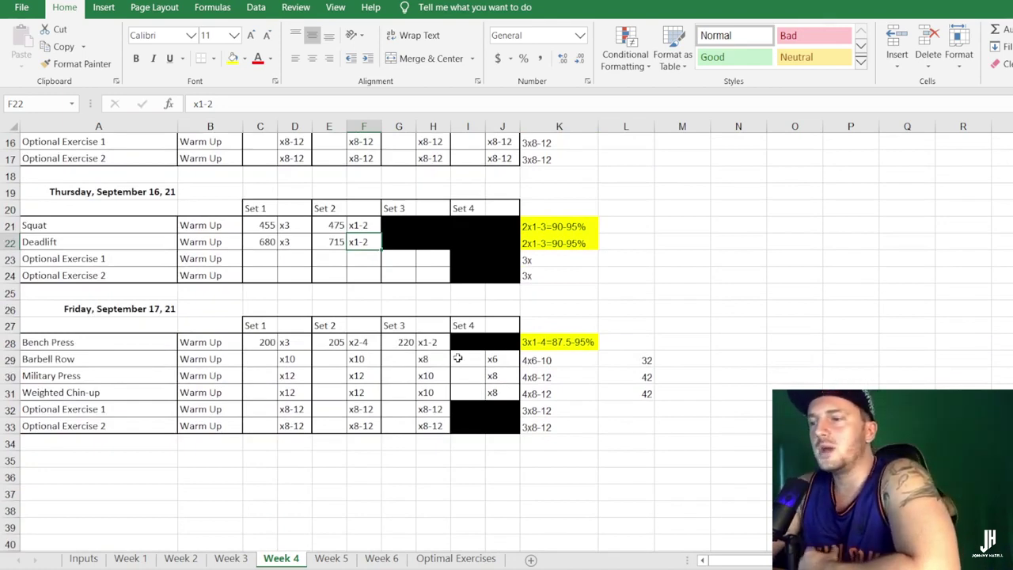
{"action": "left_click", "coordinate": [250, 339]}
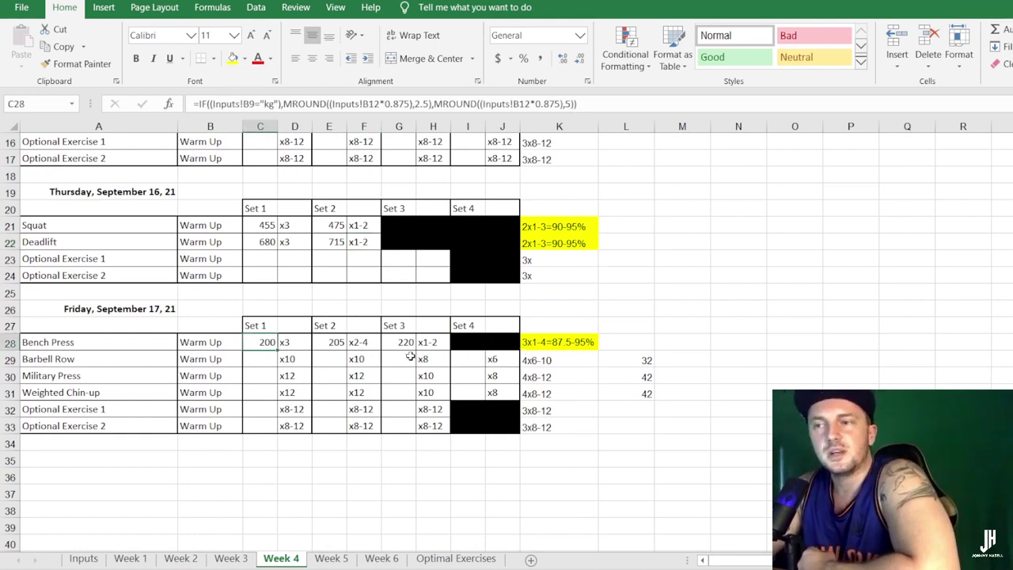
{"action": "left_click", "coordinate": [333, 344]}
{"action": "left_click", "coordinate": [400, 342]}
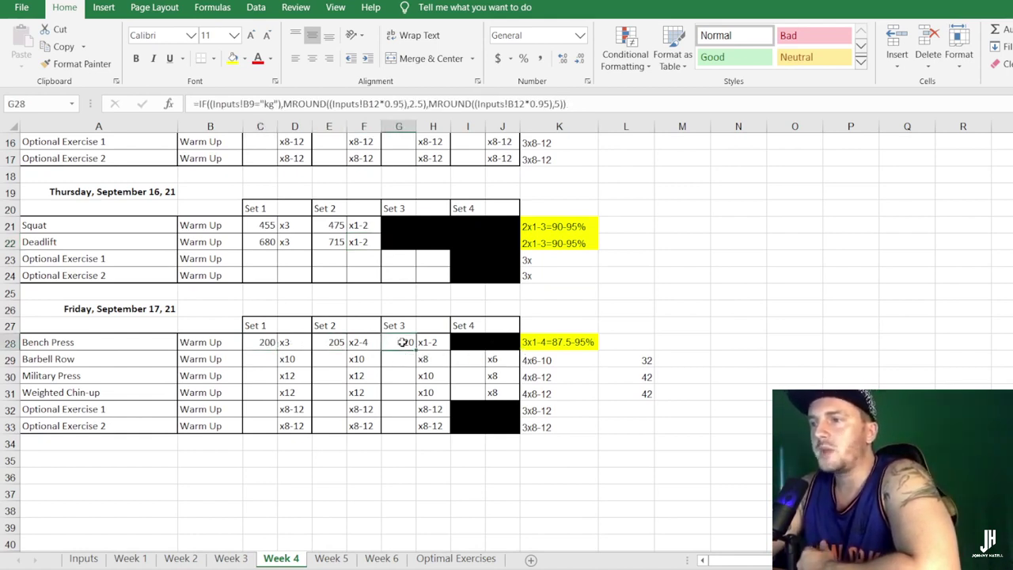
{"action": "left_click_drag", "start_coordinate": [117, 341], "coordinate": [571, 383]}
{"action": "left_click_drag", "start_coordinate": [641, 393], "coordinate": [642, 393]}
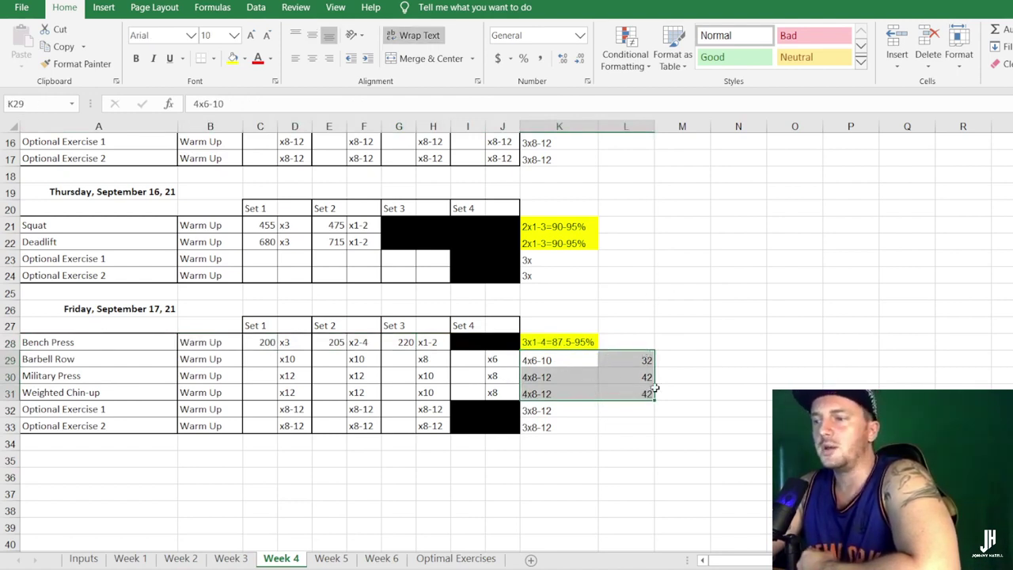
Review Week 4 Friday's Bench Press percentage note against its three sets and their rep targets.
{"action": "left_click", "coordinate": [556, 342]}
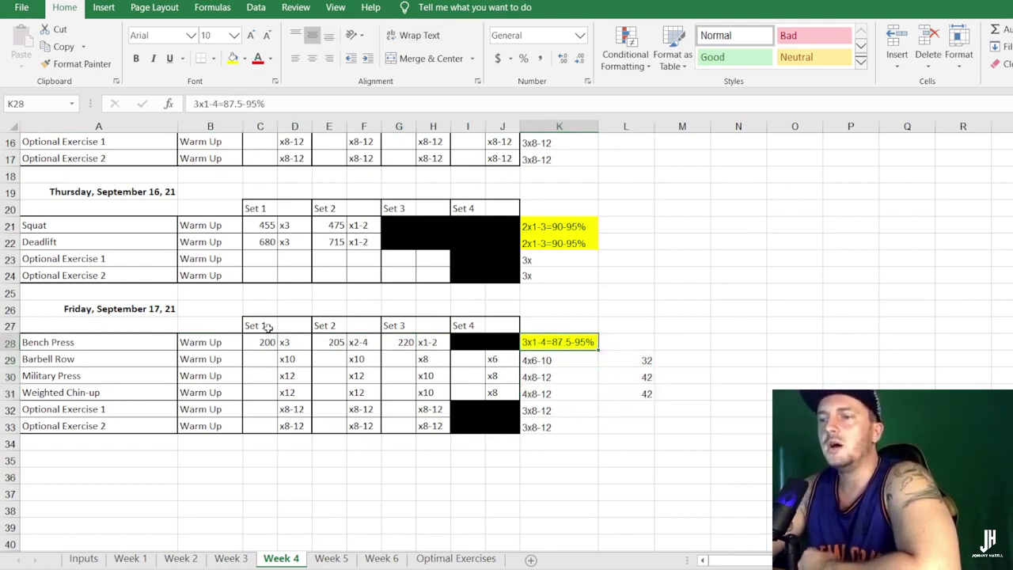
{"action": "left_click_drag", "start_coordinate": [267, 342], "coordinate": [399, 342]}
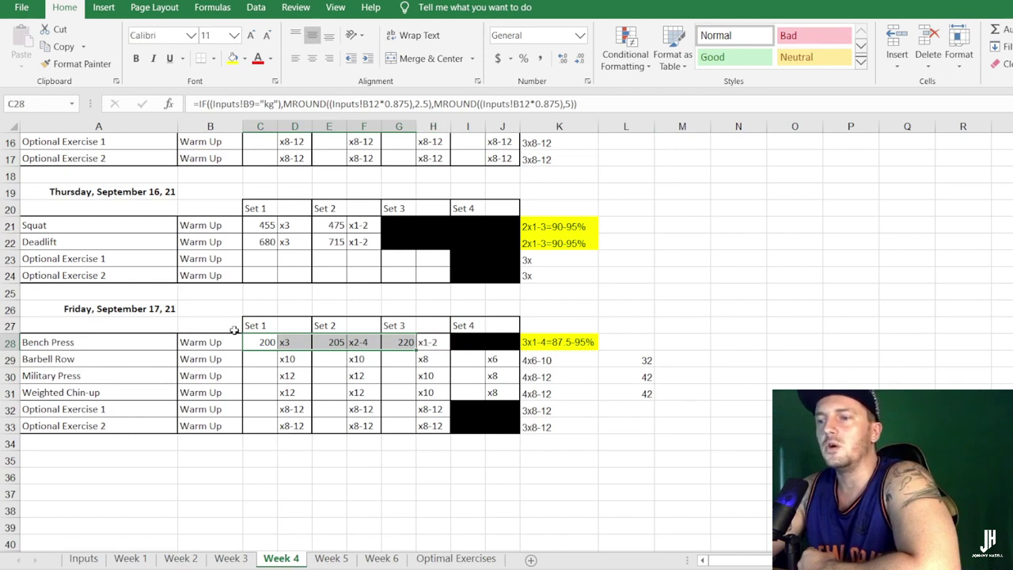
{"action": "left_click", "coordinate": [286, 342]}
{"action": "left_click", "coordinate": [372, 342]}
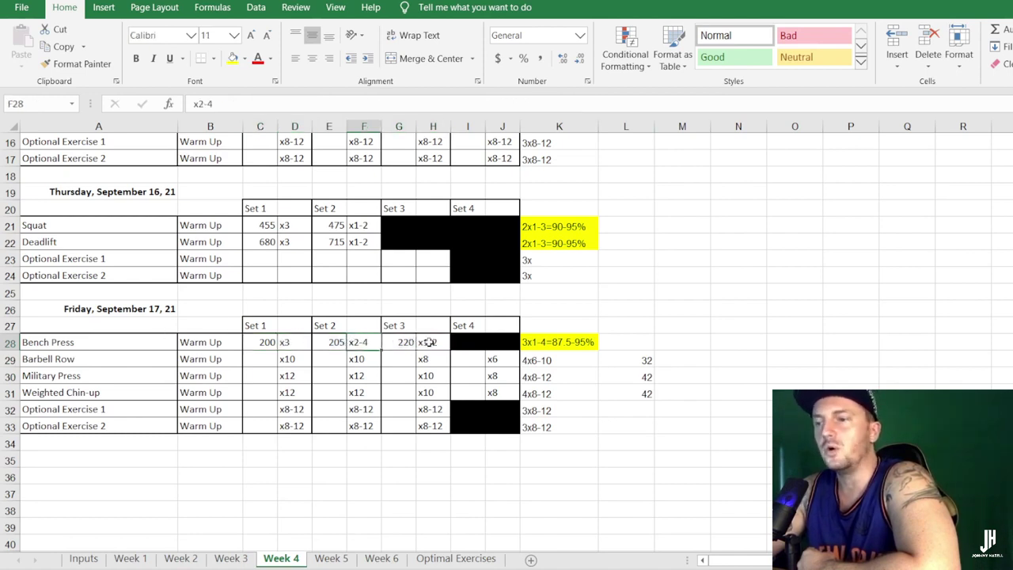
{"action": "left_click", "coordinate": [429, 341]}
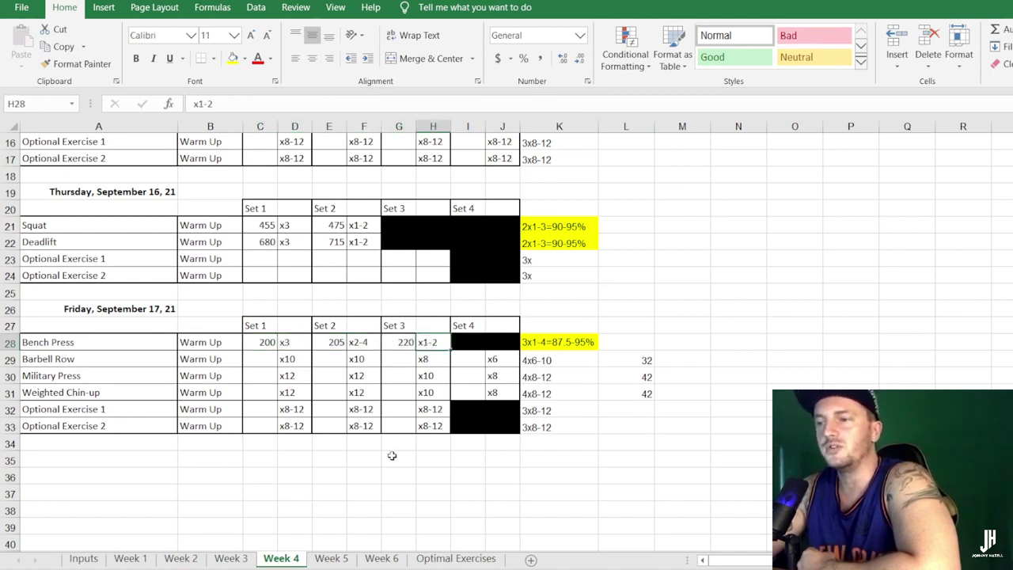
Examine Week 5 Monday's Squat, checking its percentage note, Set 1 weight formula and rep range, with a brief look at the Week 6 sheet.
{"action": "left_click", "coordinate": [332, 558]}
{"action": "scroll", "coordinate": [212, 360], "scroll_direction": "up", "scroll_amount": 2}
{"action": "left_click", "coordinate": [235, 250]}
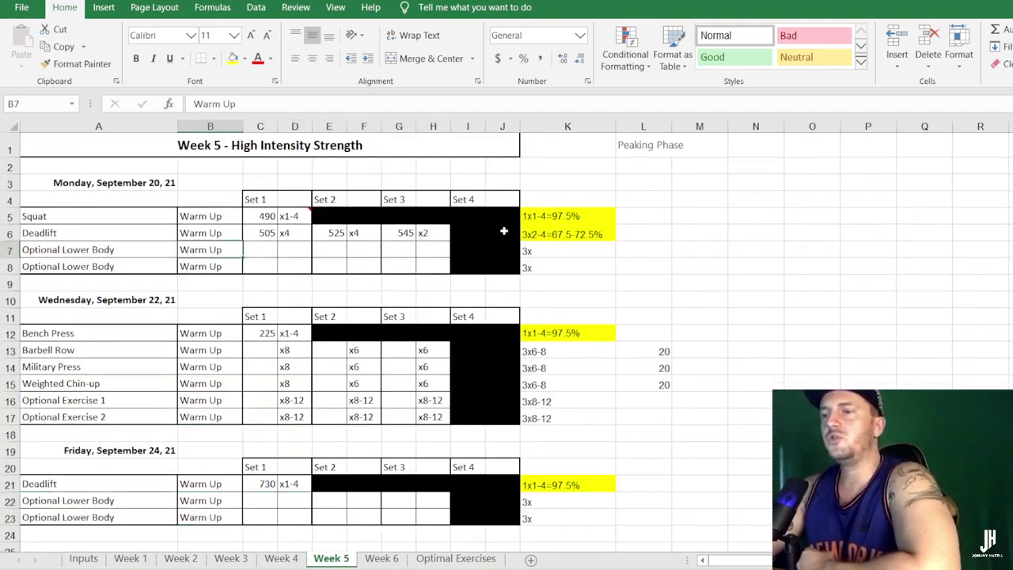
{"action": "left_click", "coordinate": [578, 215]}
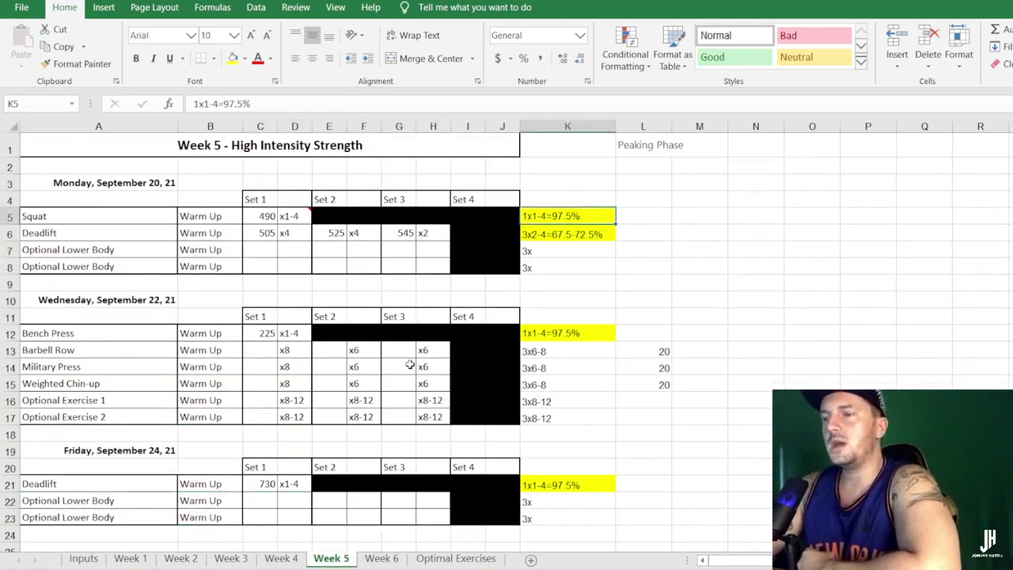
{"action": "left_click", "coordinate": [383, 559]}
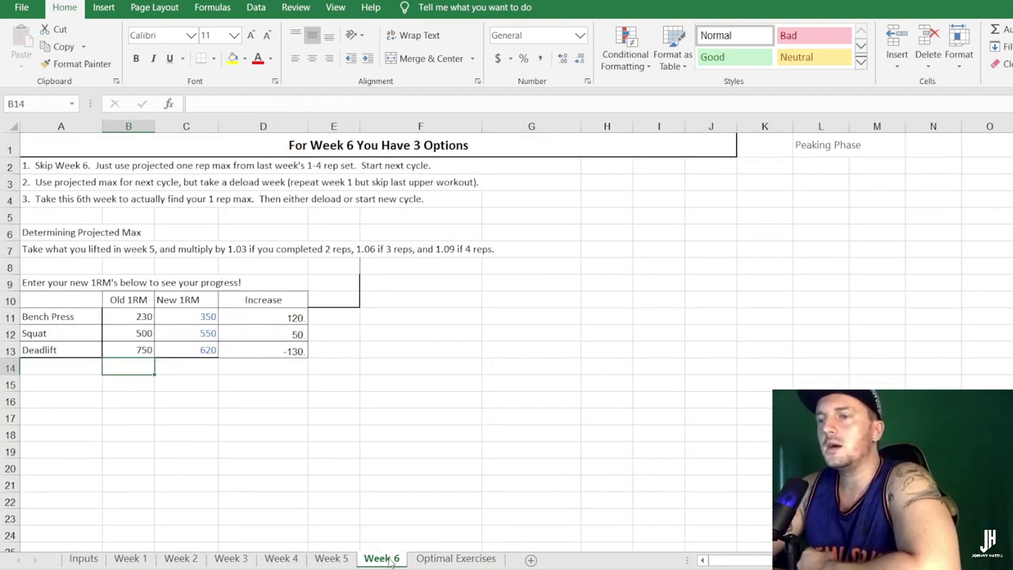
{"action": "left_click", "coordinate": [329, 559]}
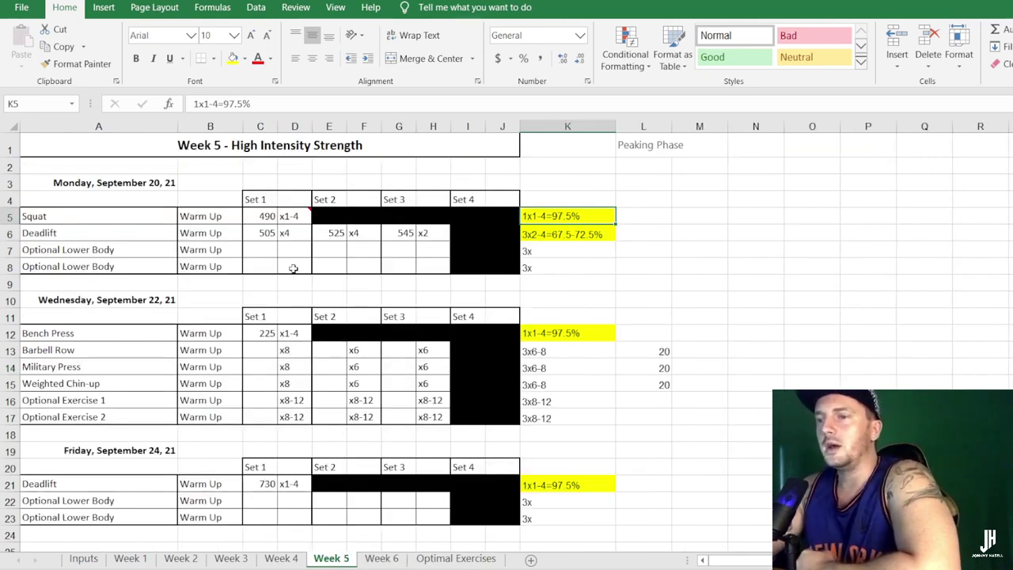
{"action": "left_click", "coordinate": [267, 217]}
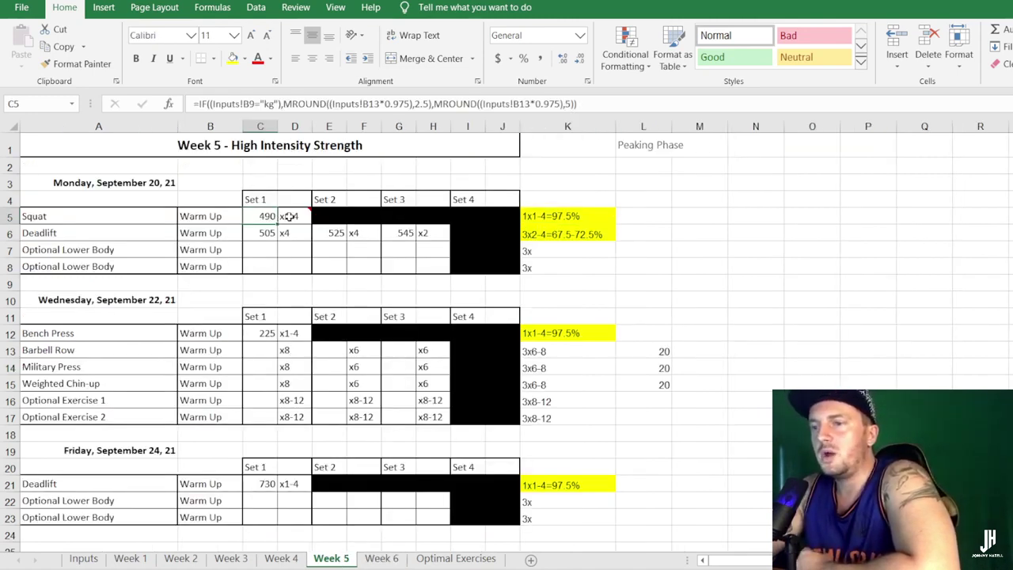
{"action": "left_click", "coordinate": [290, 214]}
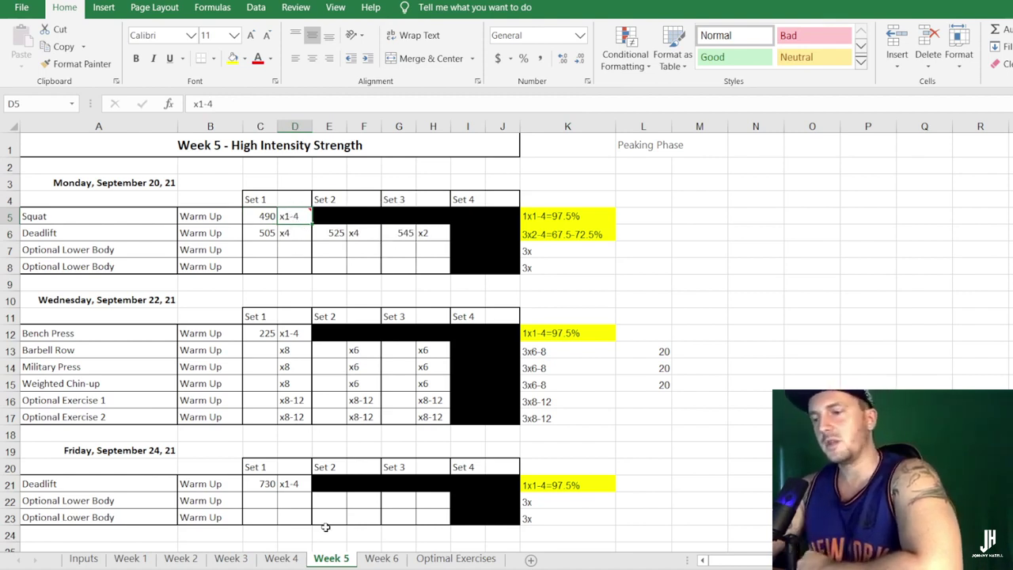
Review Week 6's instructions for determining the projected max and the New 1RM and Increase columns of the progress table.
{"action": "left_click", "coordinate": [382, 558]}
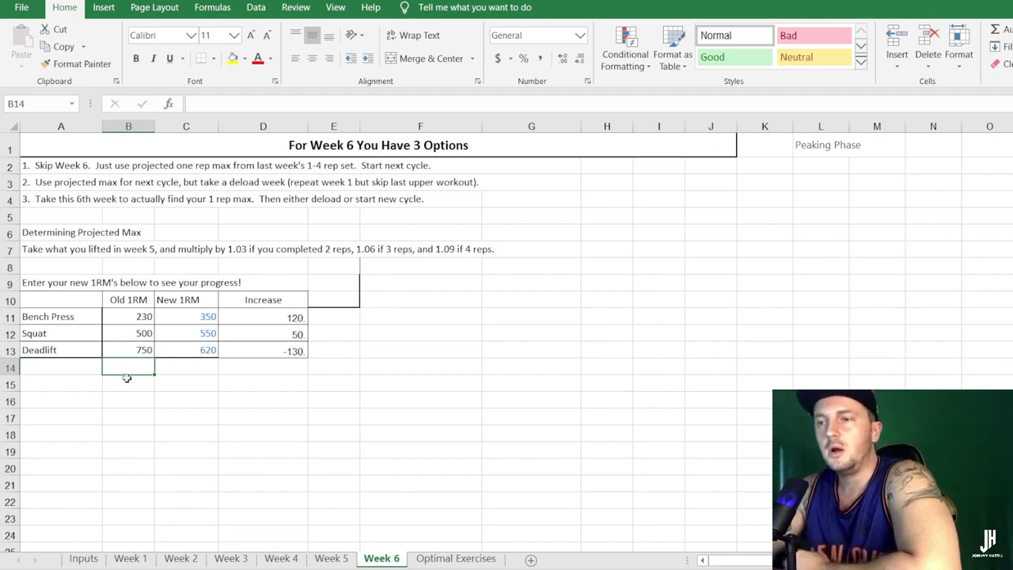
{"action": "left_click", "coordinate": [77, 245]}
{"action": "left_click", "coordinate": [79, 232]}
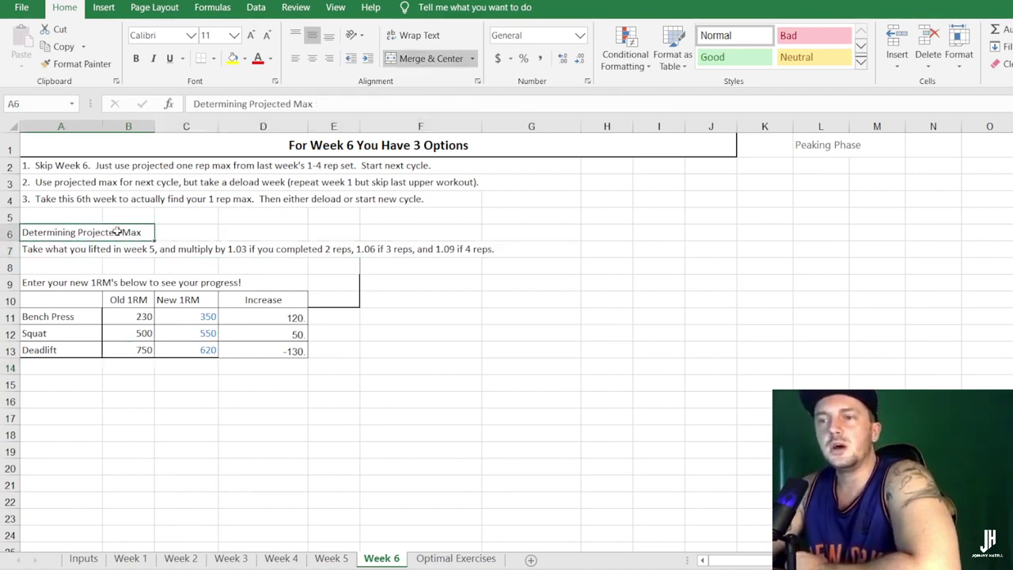
{"action": "left_click", "coordinate": [51, 247]}
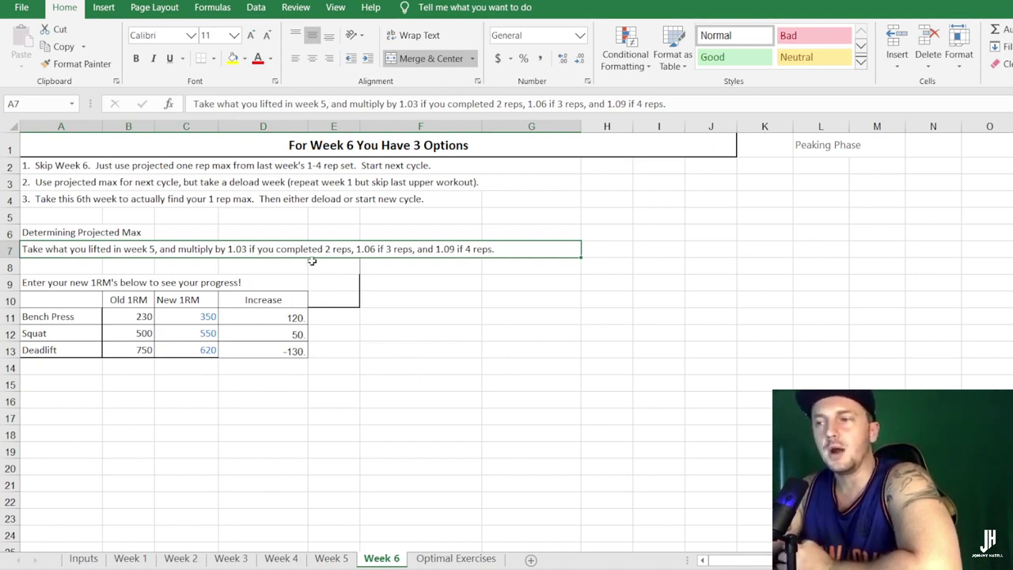
{"action": "left_click", "coordinate": [86, 230]}
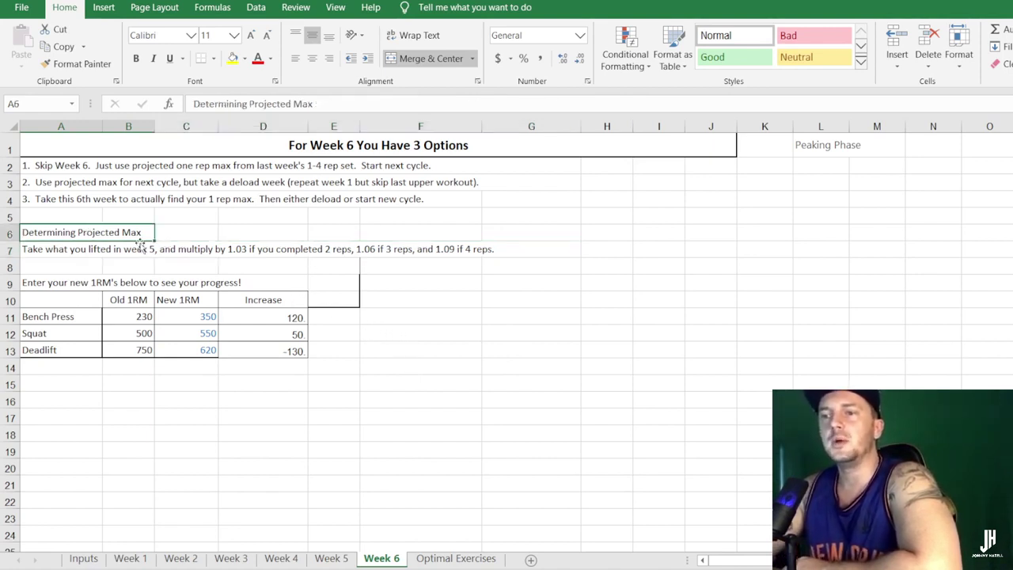
{"action": "left_click", "coordinate": [202, 298]}
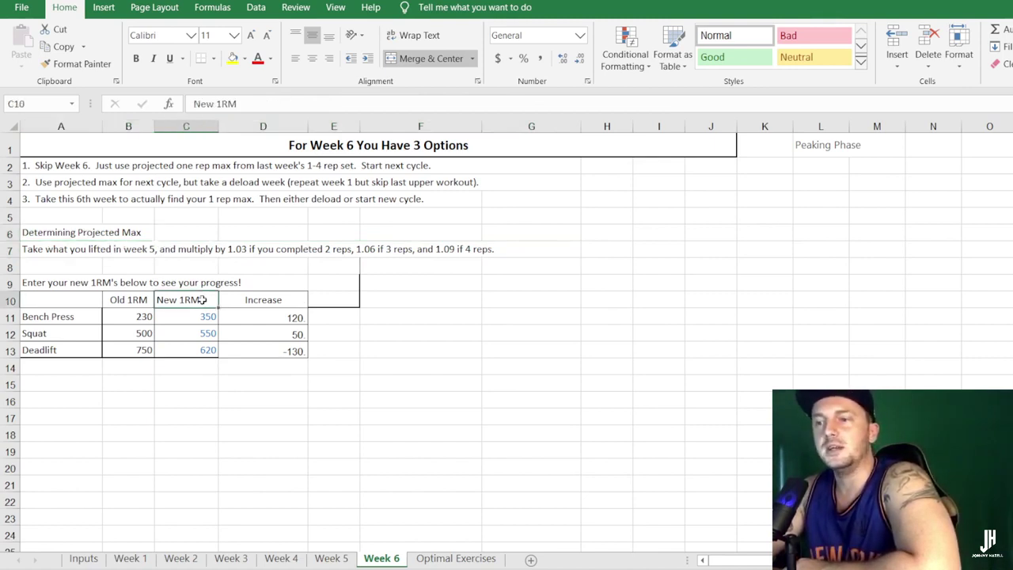
{"action": "left_click", "coordinate": [260, 301]}
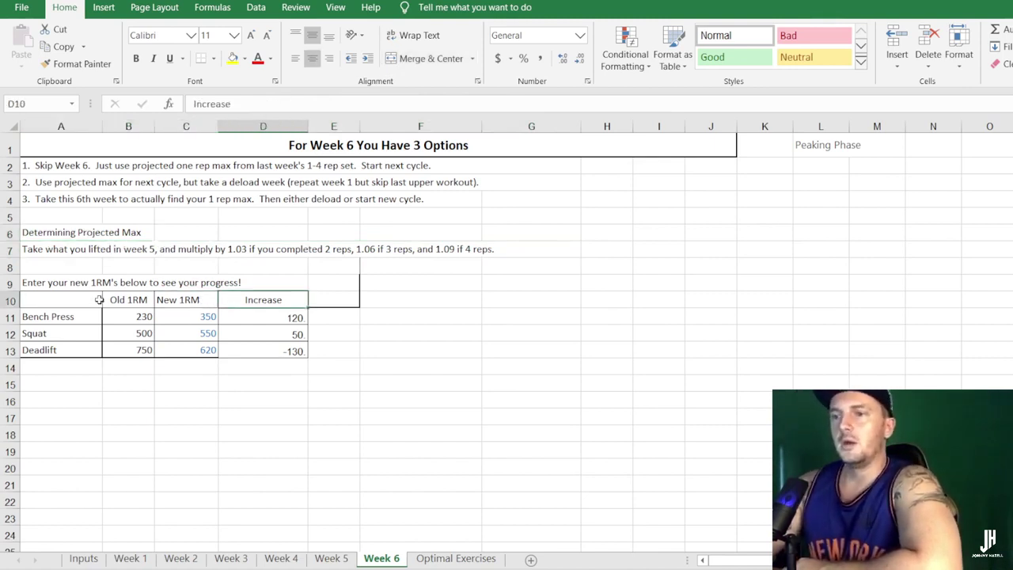
Inspect the percentage multiplier in Week 5 Monday's Squat Set 1 formula, leaving the formula as it is.
{"action": "left_click", "coordinate": [330, 557]}
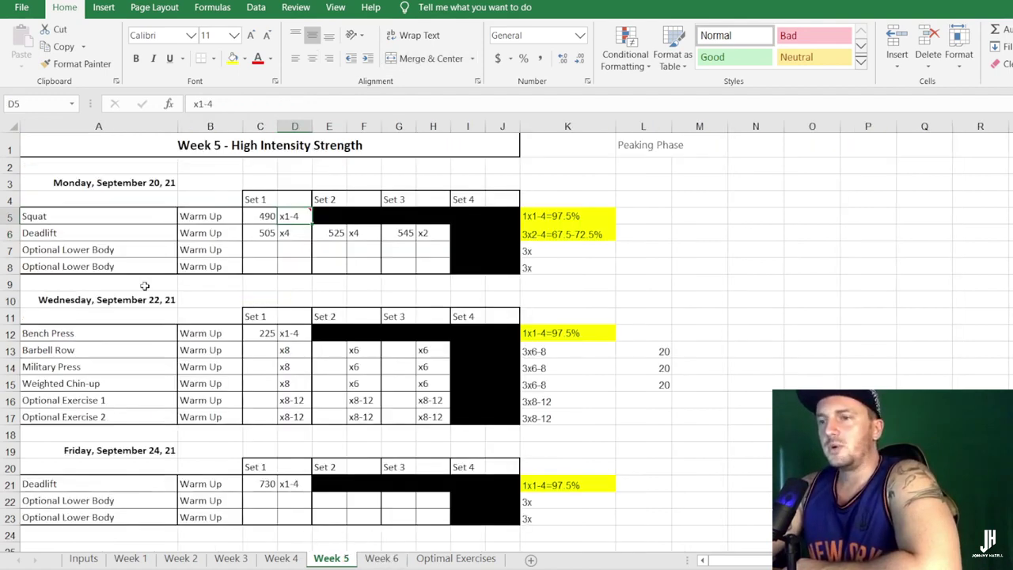
{"action": "left_click", "coordinate": [255, 215]}
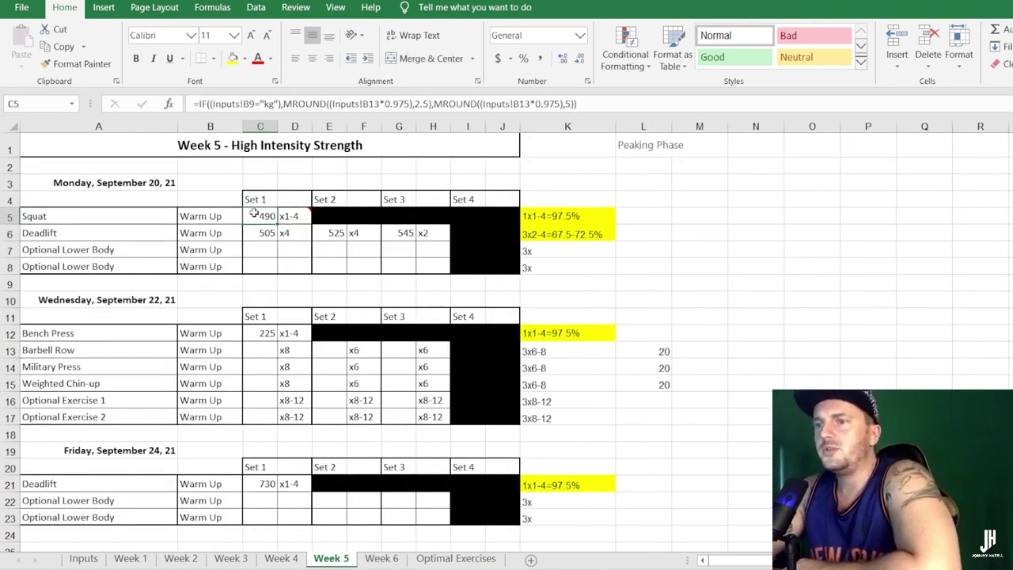
{"action": "left_click_drag", "start_coordinate": [558, 103], "coordinate": [541, 104]}
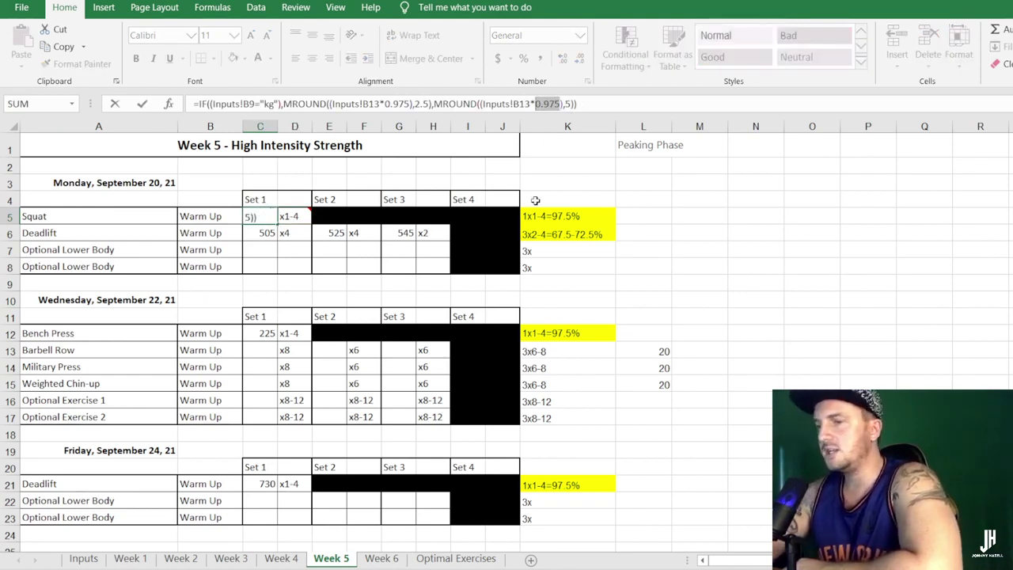
{"action": "key", "text": "Return"}
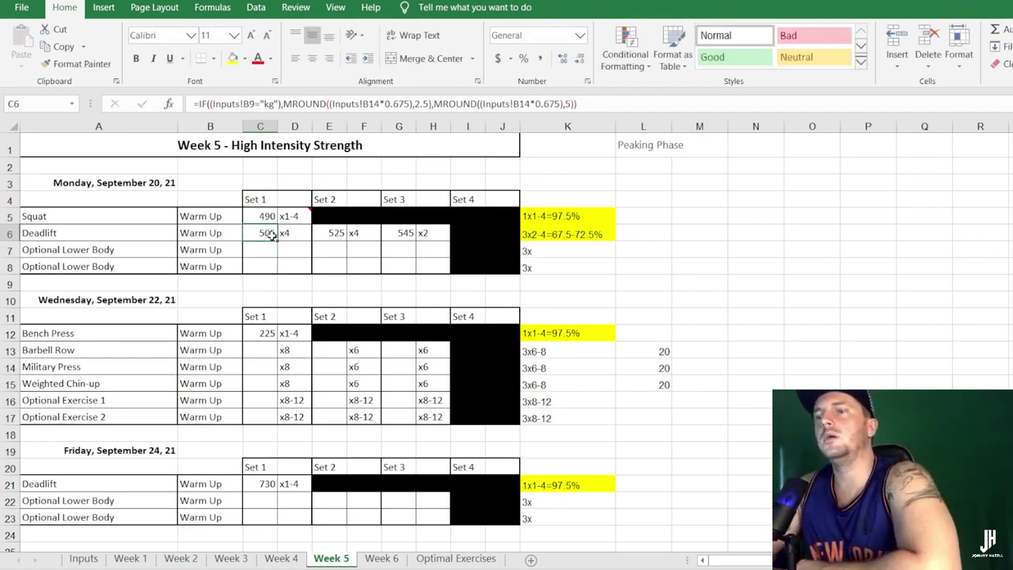
Review Week 5 Monday's Deadlift percentage note, its three sets and the first Optional Lower Body exercise.
{"action": "left_click", "coordinate": [528, 231]}
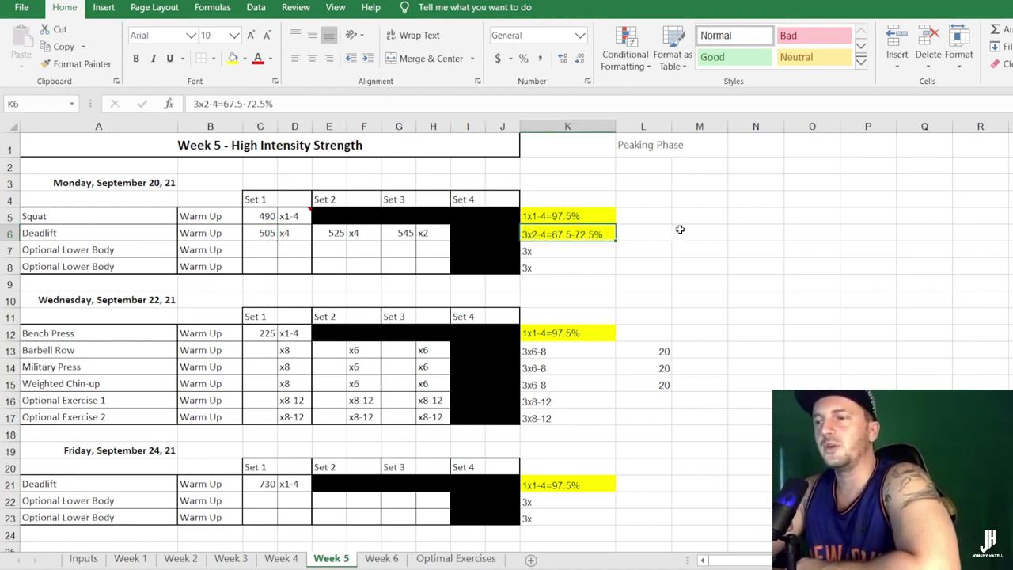
{"action": "left_click", "coordinate": [117, 251]}
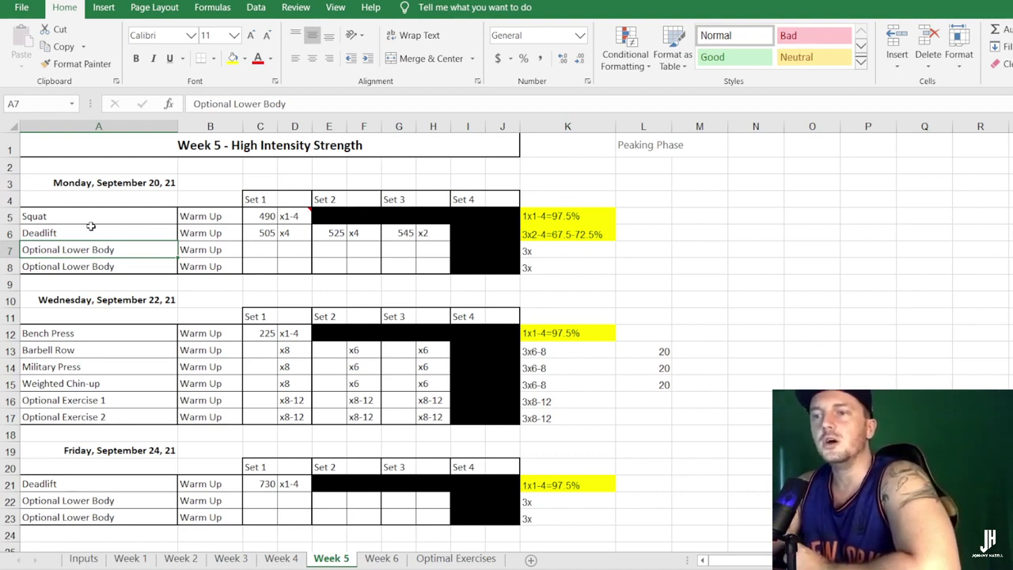
{"action": "left_click_drag", "start_coordinate": [88, 229], "coordinate": [433, 231]}
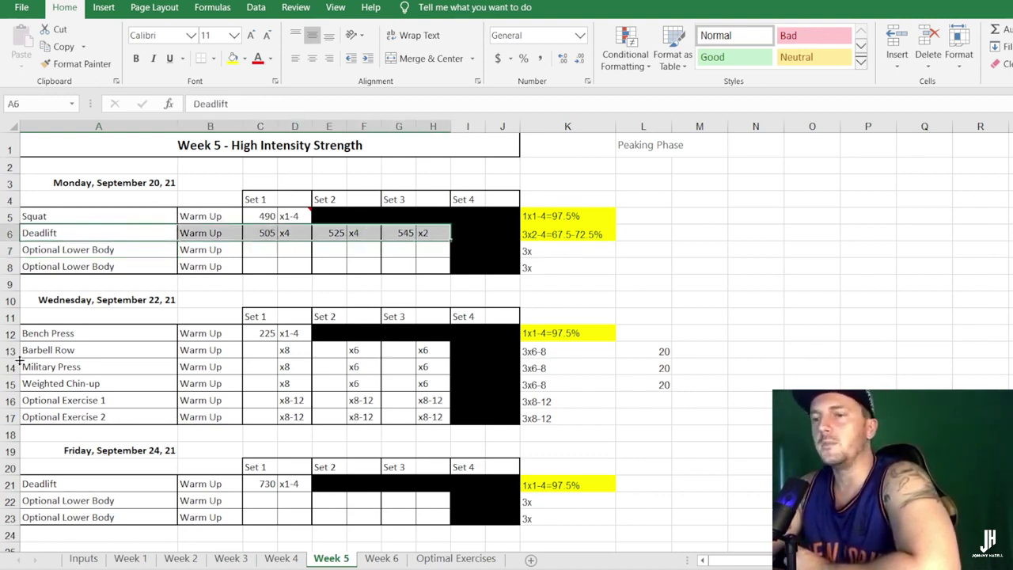
Review Week 5 Wednesday's Bench Press percentage note and the Barbell Row, Military Press and Weighted Chin-up sets with their rep notes and totals.
{"action": "left_click", "coordinate": [48, 349]}
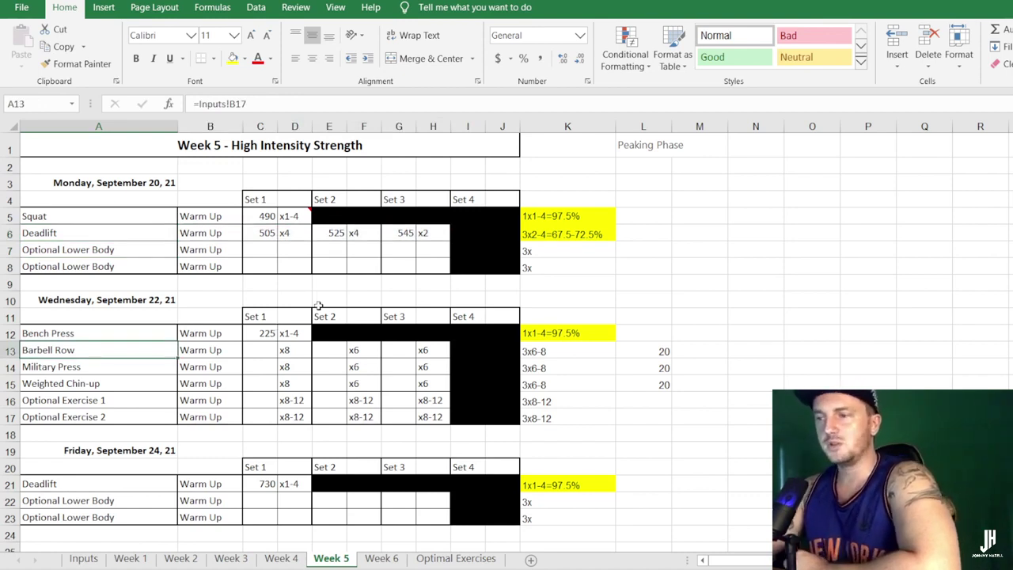
{"action": "left_click", "coordinate": [539, 331]}
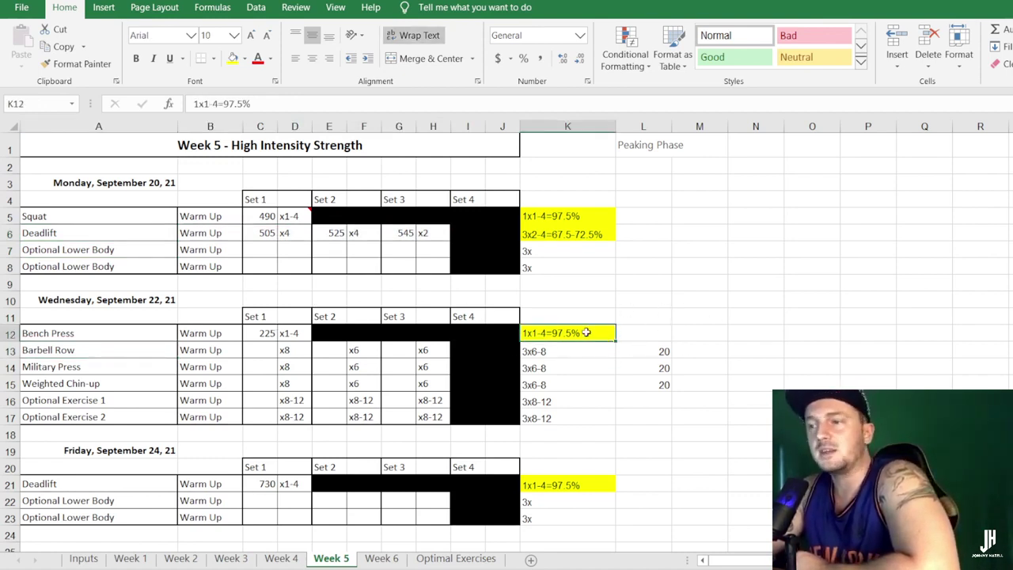
{"action": "left_click_drag", "start_coordinate": [30, 351], "coordinate": [439, 386]}
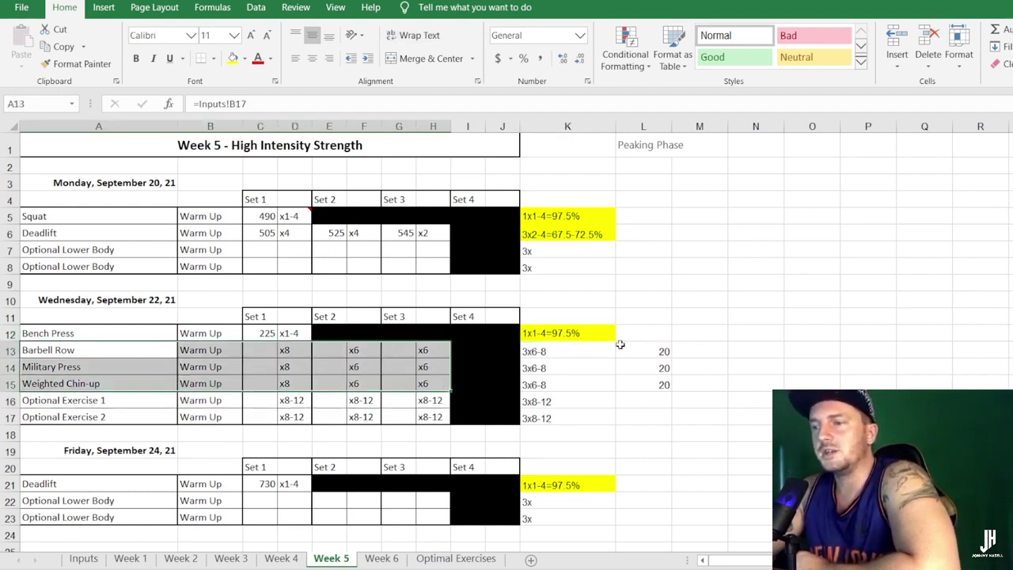
{"action": "left_click_drag", "start_coordinate": [549, 350], "coordinate": [654, 387]}
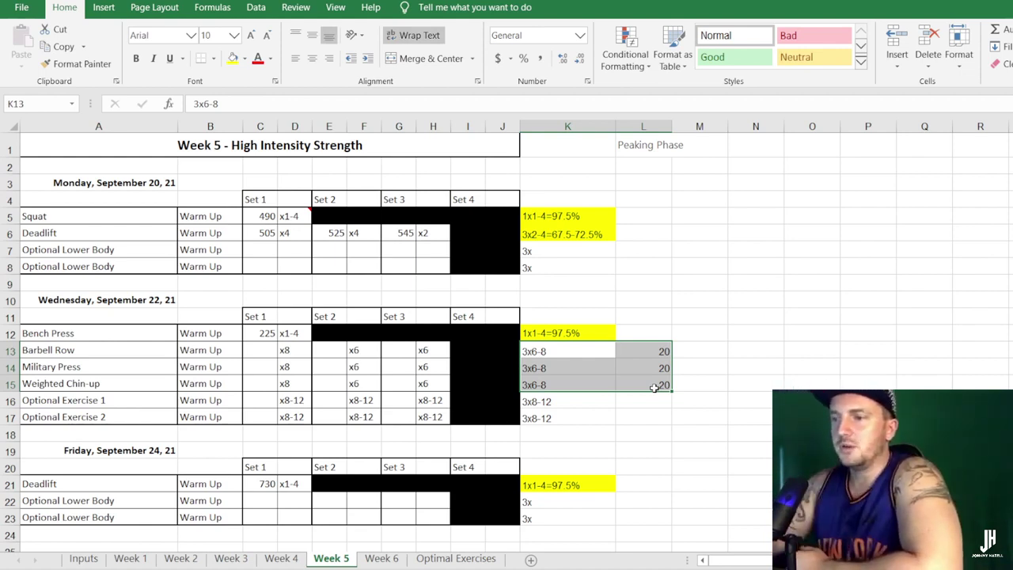
Check Week 5 Friday's Deadlift rep range, percentage note and Set 1 weight formula.
{"action": "scroll", "coordinate": [114, 358], "scroll_direction": "down", "scroll_amount": 2}
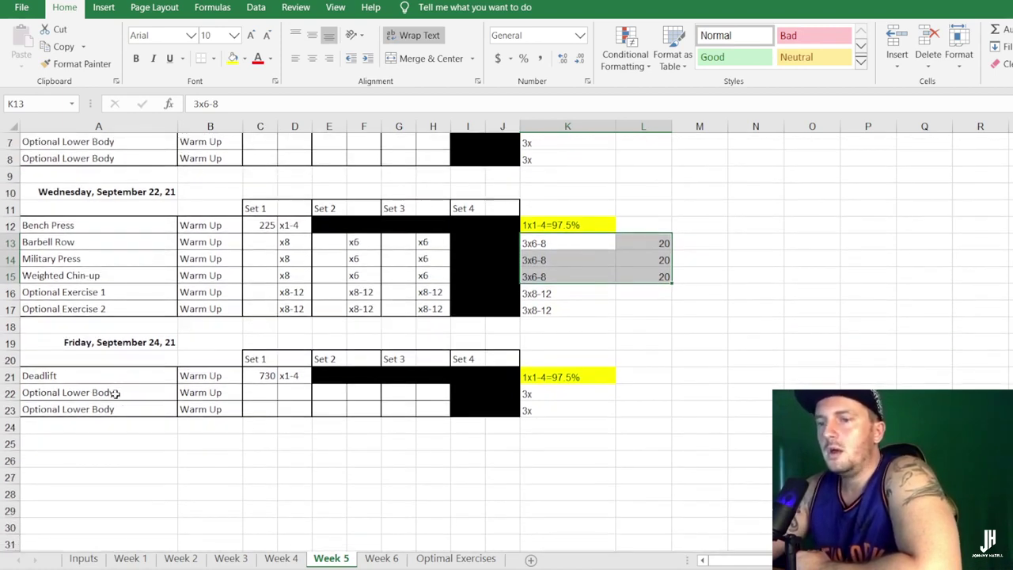
{"action": "left_click", "coordinate": [109, 375]}
{"action": "left_click", "coordinate": [298, 376]}
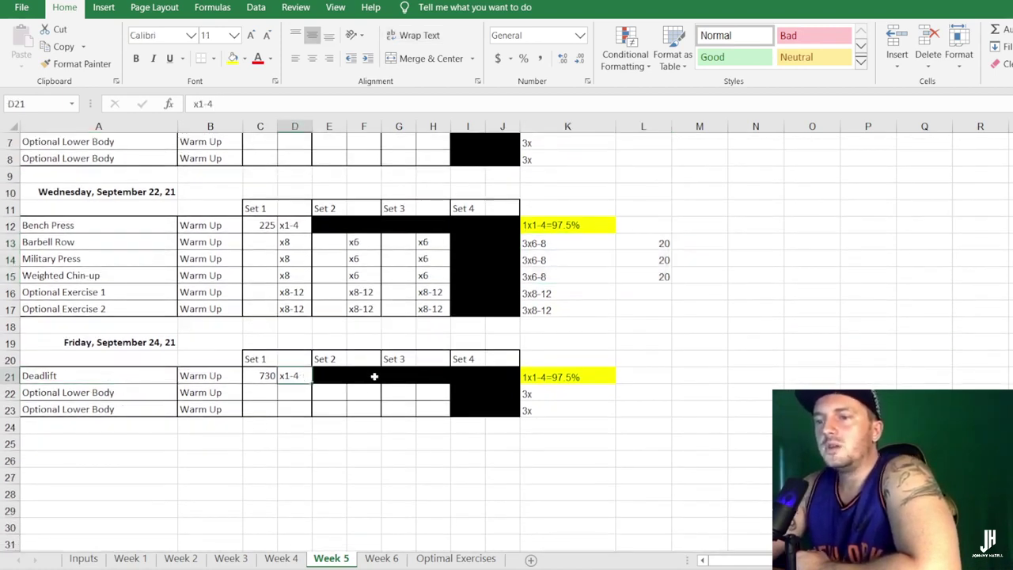
{"action": "left_click", "coordinate": [551, 380]}
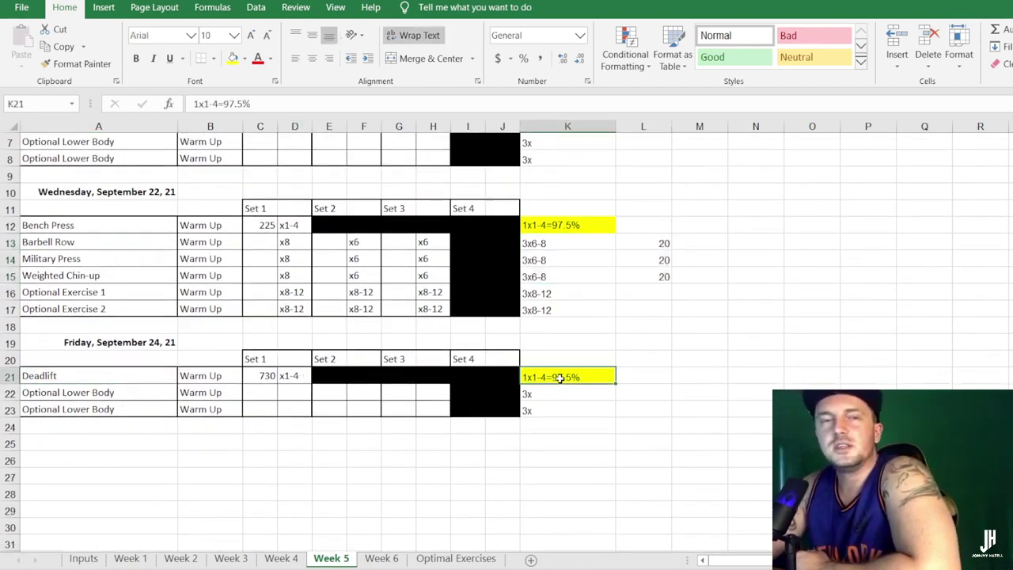
{"action": "left_click", "coordinate": [269, 374]}
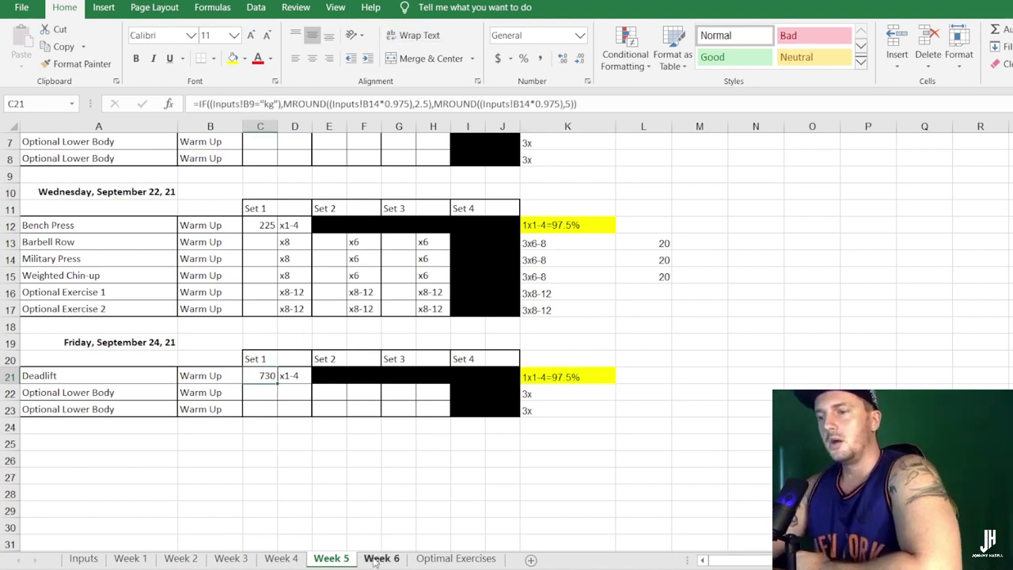
Read Week 6's first two options, skipping the week or taking a deload week.
{"action": "left_click", "coordinate": [377, 559]}
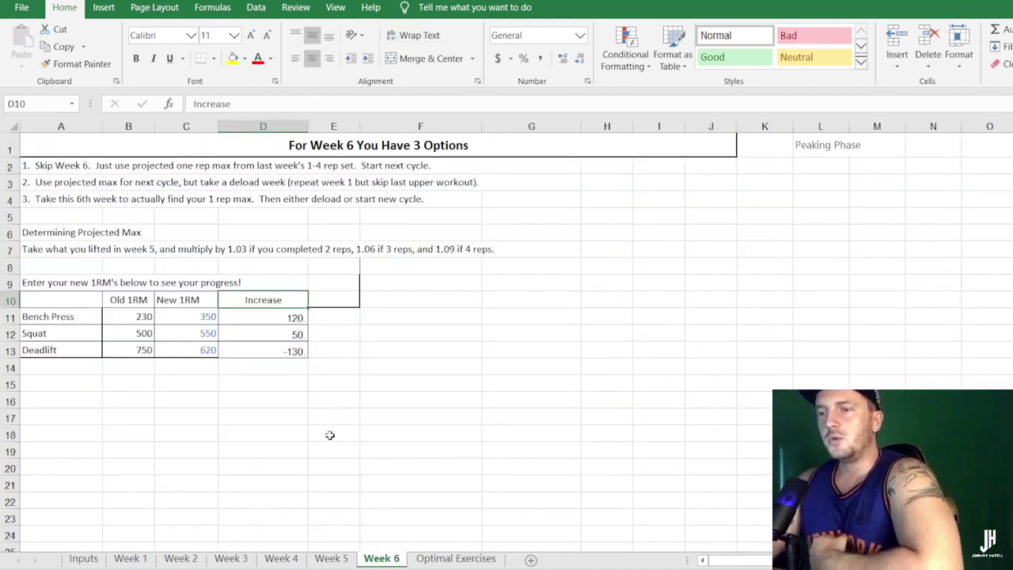
{"action": "left_click", "coordinate": [46, 164]}
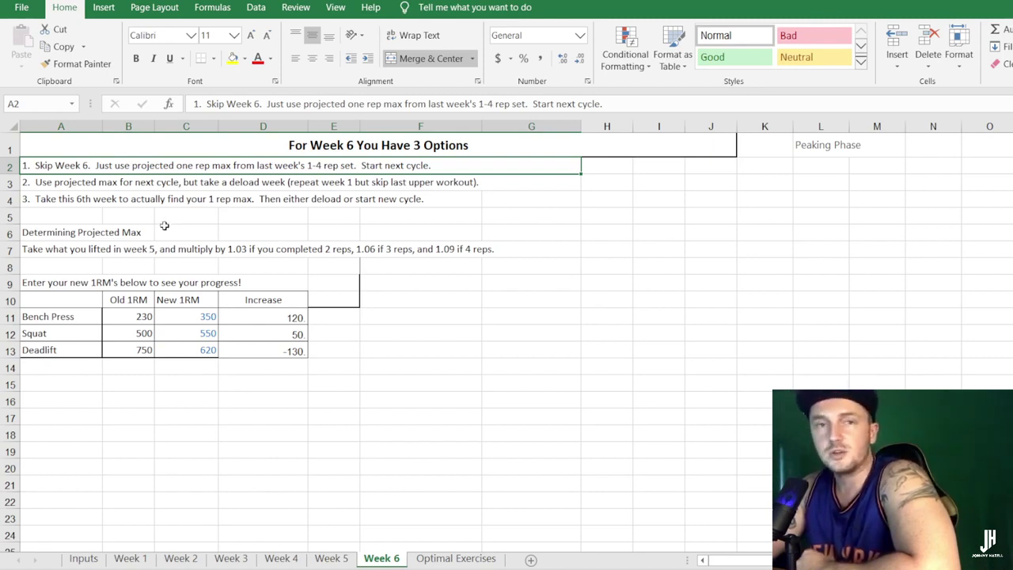
{"action": "left_click", "coordinate": [65, 181]}
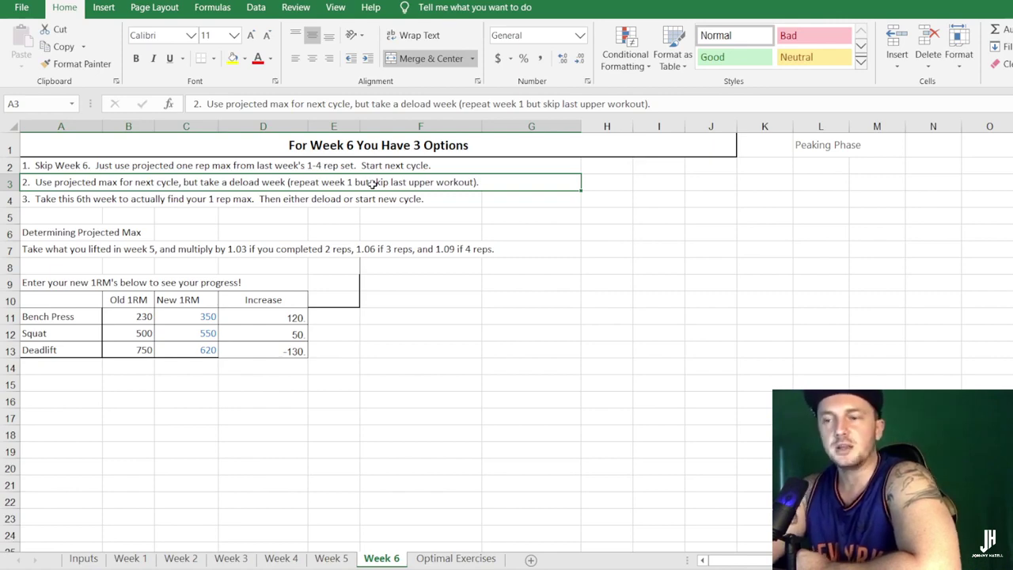
Check Week 1's Saturday workout block, the last upper workout that the deload option skips.
{"action": "left_click", "coordinate": [129, 558]}
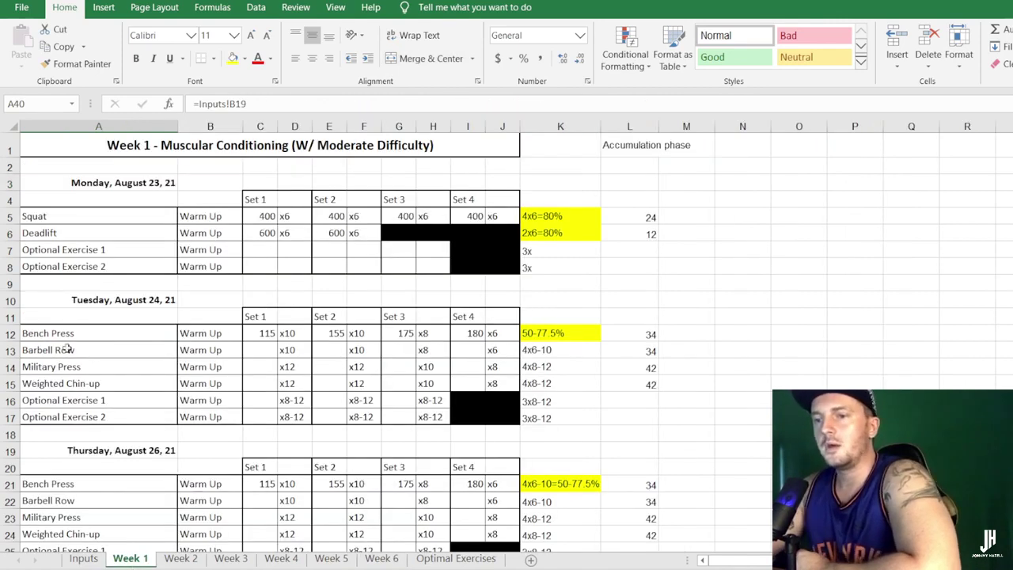
{"action": "scroll", "coordinate": [69, 348], "scroll_direction": "down", "scroll_amount": 8}
{"action": "left_click_drag", "start_coordinate": [524, 432], "coordinate": [471, 432]}
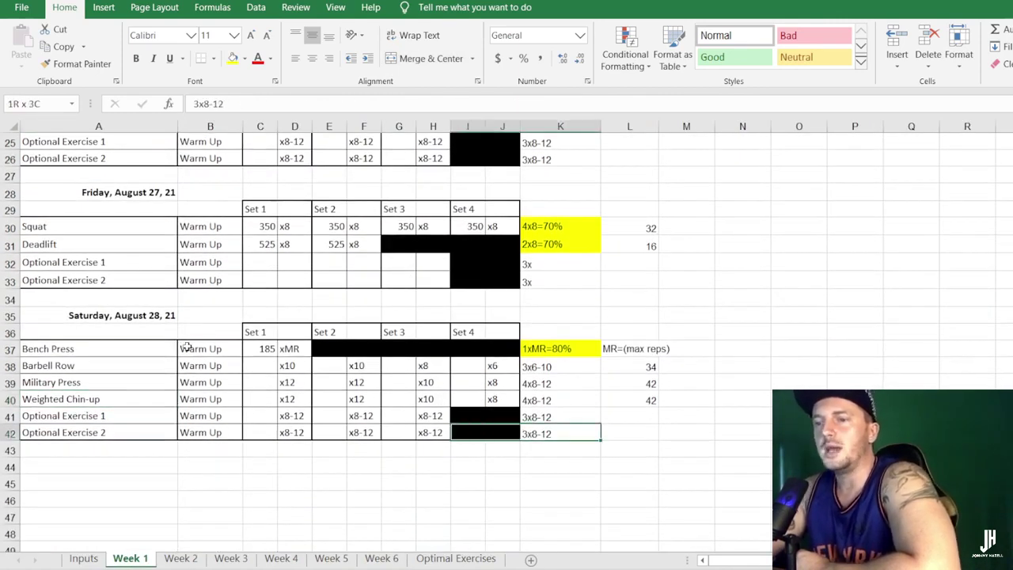
{"action": "left_click_drag", "start_coordinate": [186, 348], "coordinate": [70, 313]}
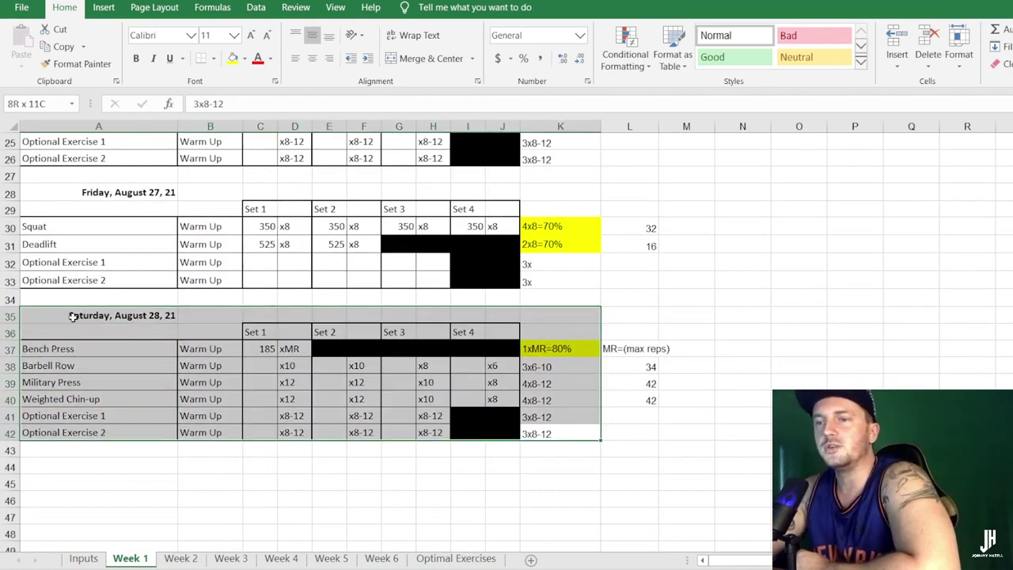
Read Week 6's third option on finding the actual 1 rep max, and check the Bench Press 1RM on the Inputs sheet.
{"action": "left_click", "coordinate": [380, 558]}
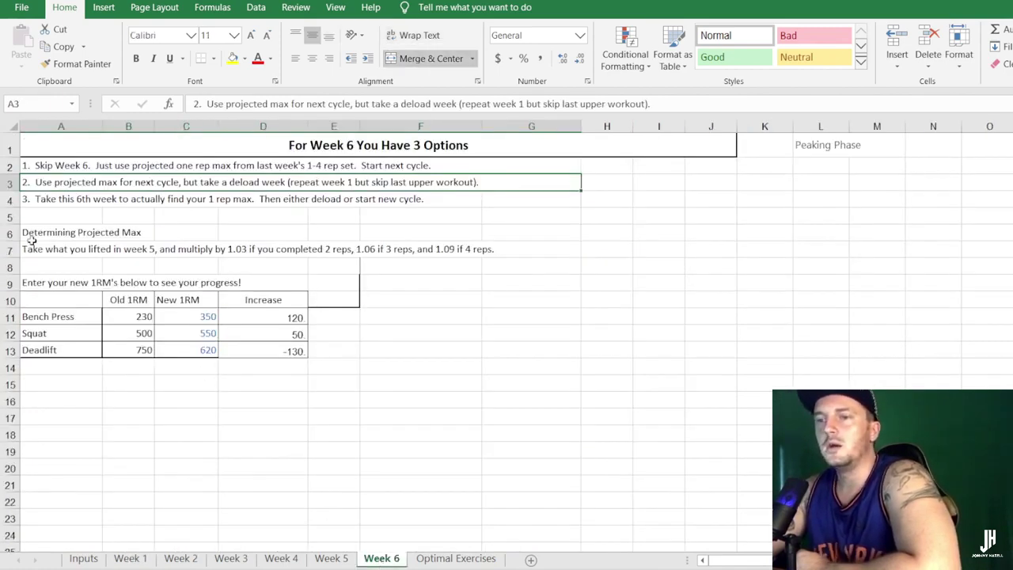
{"action": "left_click", "coordinate": [38, 203]}
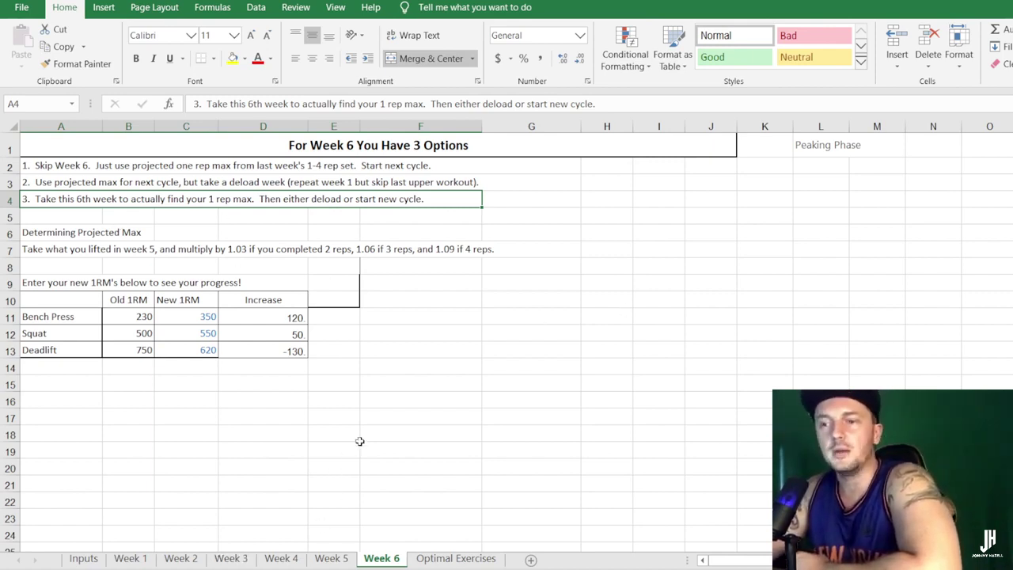
{"action": "left_click", "coordinate": [139, 559]}
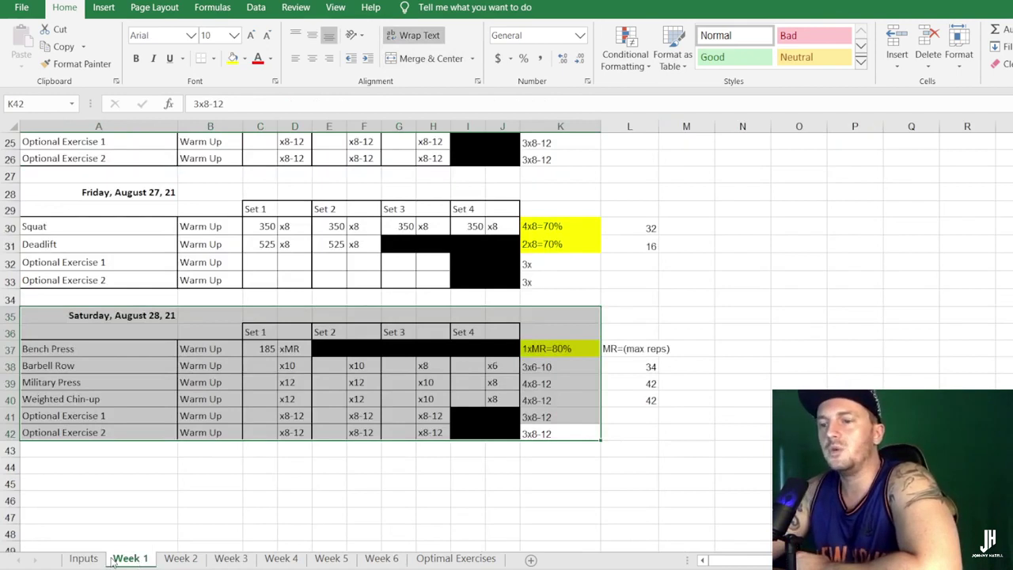
{"action": "left_click", "coordinate": [79, 559]}
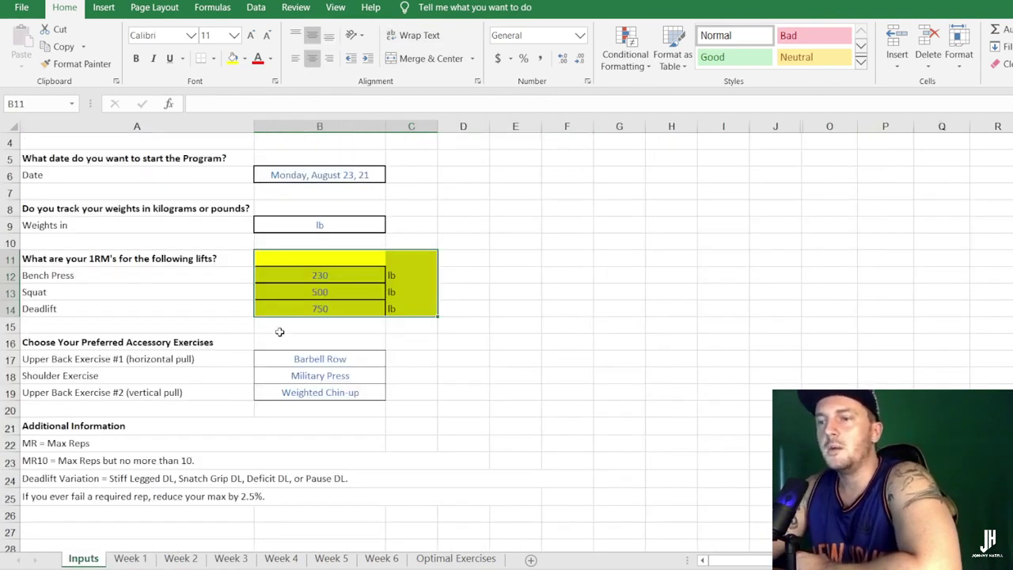
{"action": "left_click", "coordinate": [319, 274]}
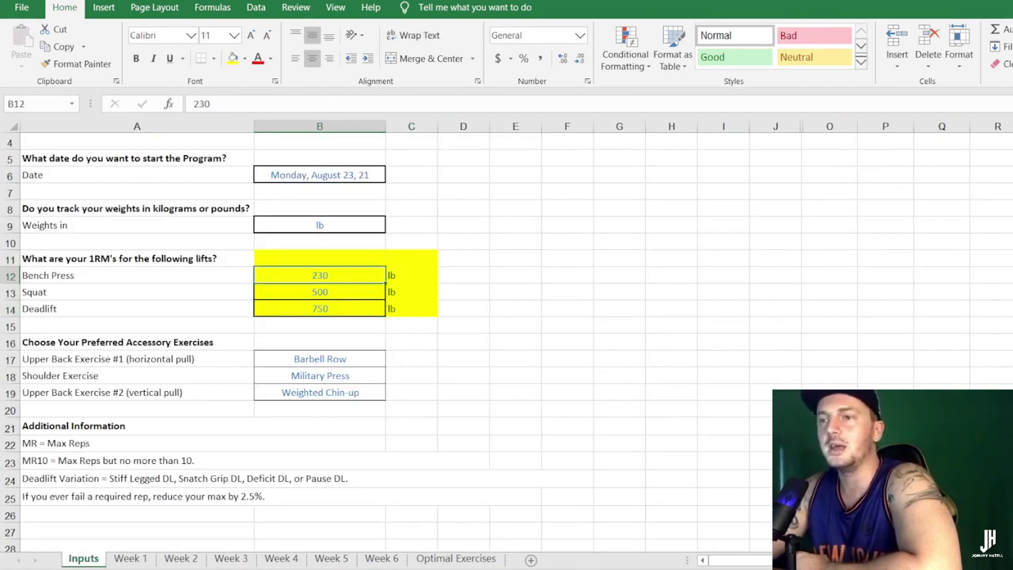
Review Week 1's Tuesday date row and Monday's blank Set 1 reps for Optional Exercise 1.
{"action": "left_click", "coordinate": [131, 558]}
{"action": "scroll", "coordinate": [483, 421], "scroll_direction": "up", "scroll_amount": 8}
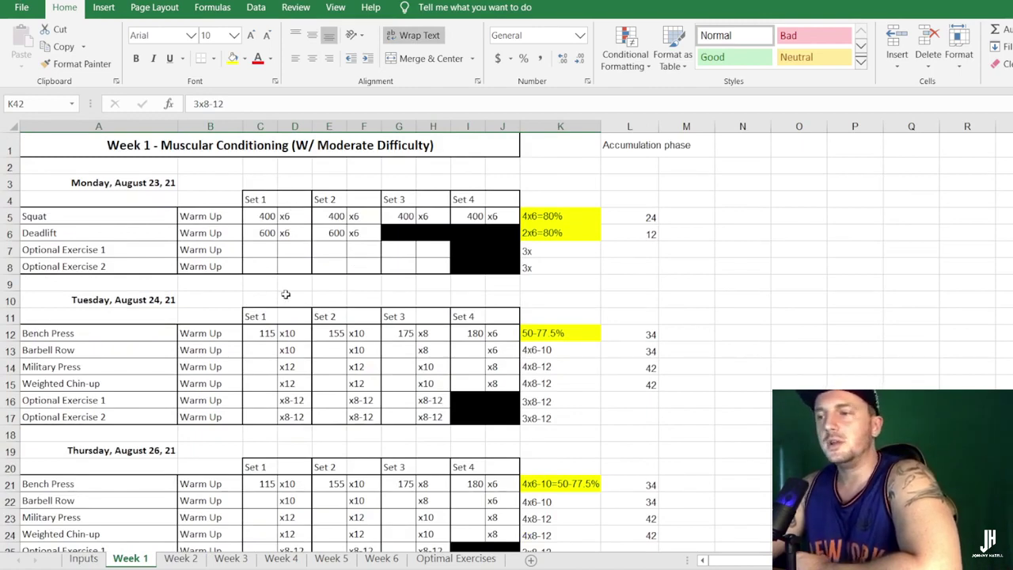
{"action": "left_click_drag", "start_coordinate": [136, 298], "coordinate": [624, 294]}
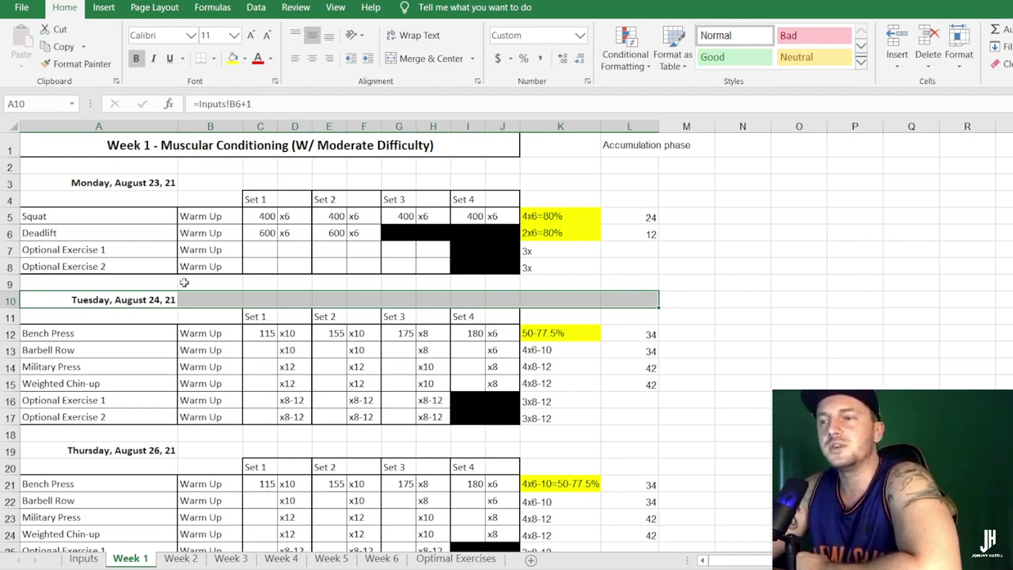
{"action": "left_click", "coordinate": [285, 249]}
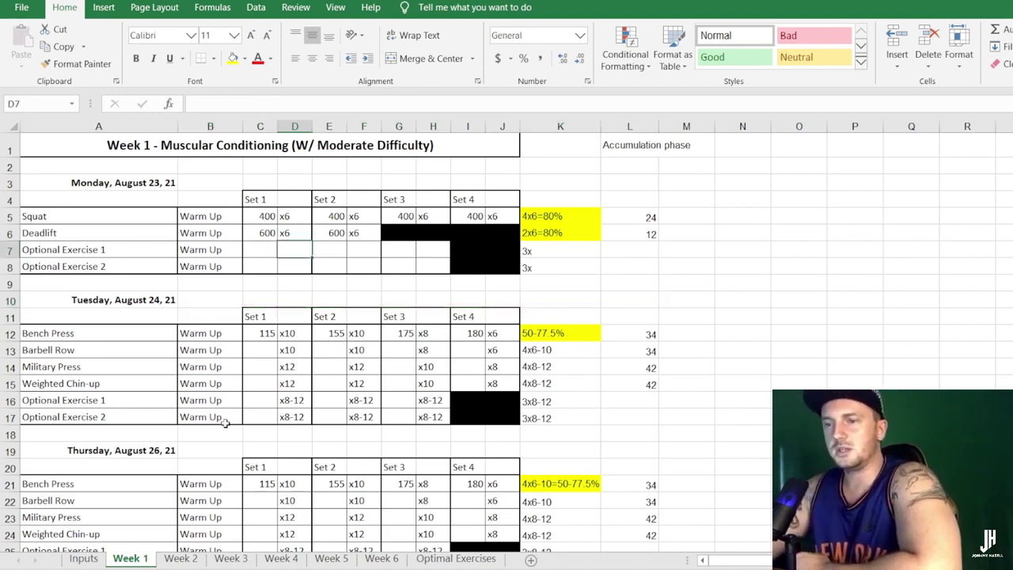
Examine the blank weight cells across the four sets of Week 1 Thursday's Barbell Row and the Set 1 rep target.
{"action": "scroll", "coordinate": [232, 419], "scroll_direction": "down", "scroll_amount": 1}
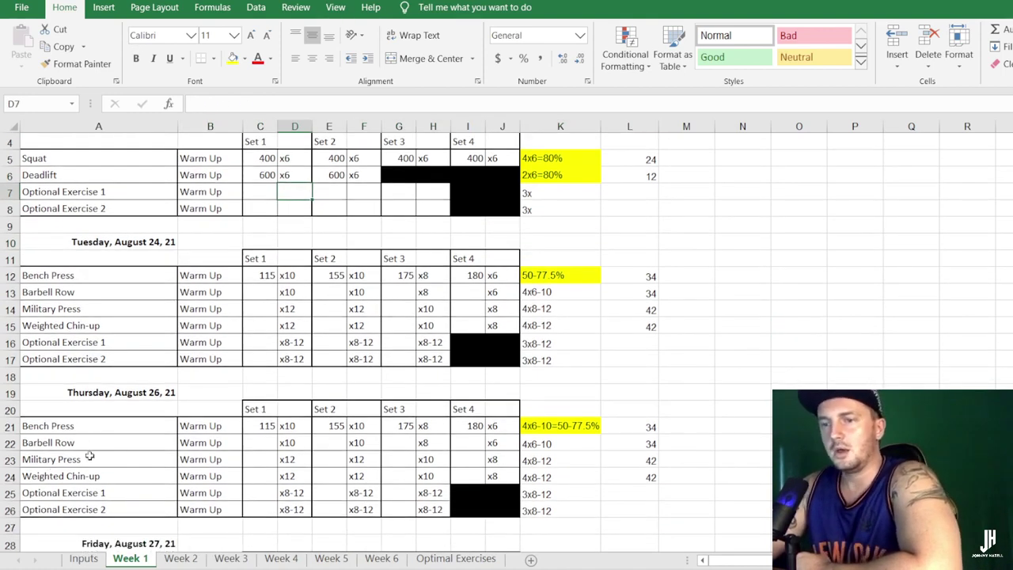
{"action": "left_click", "coordinate": [260, 443]}
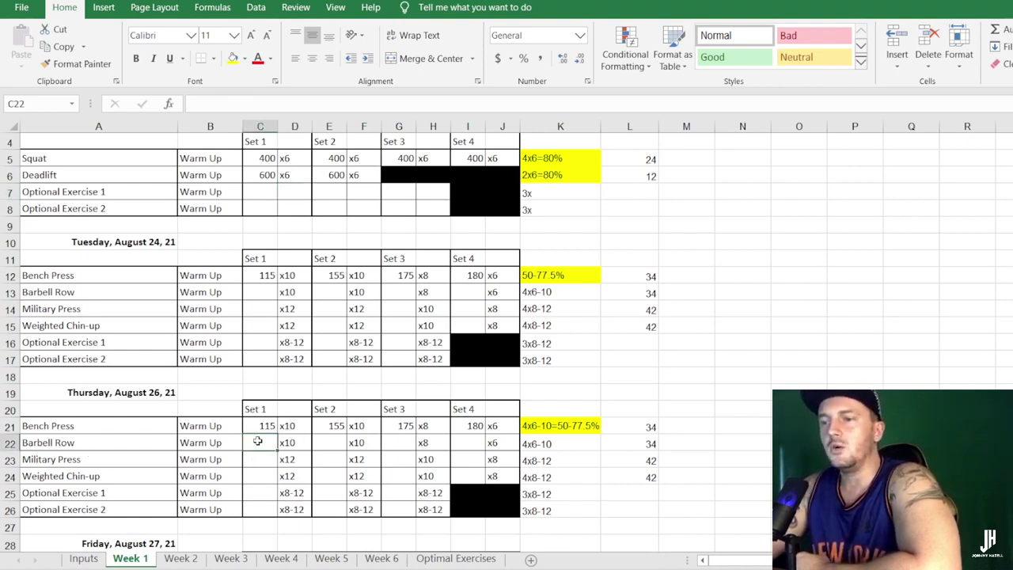
{"action": "left_click", "coordinate": [328, 442]}
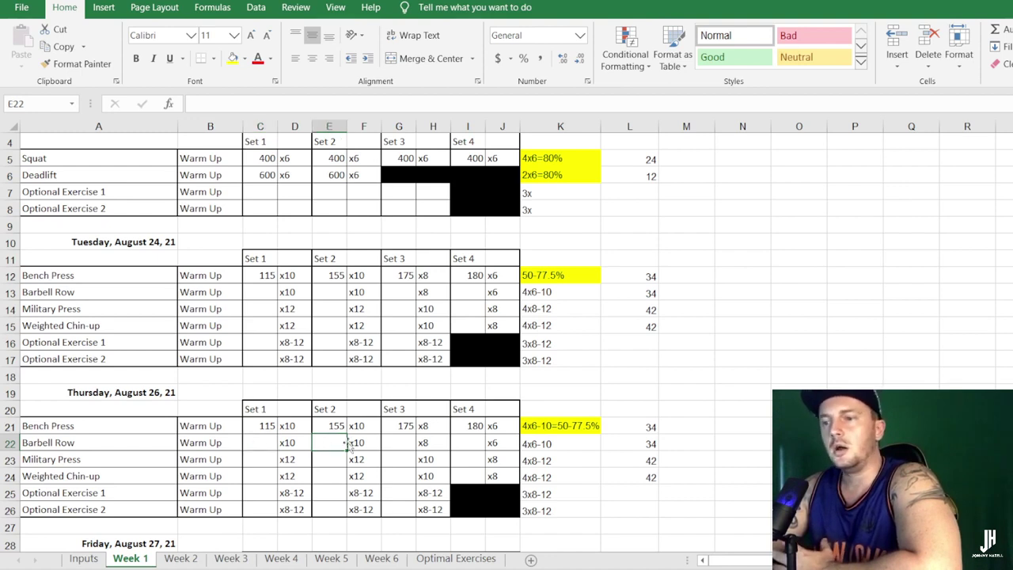
{"action": "left_click", "coordinate": [388, 444]}
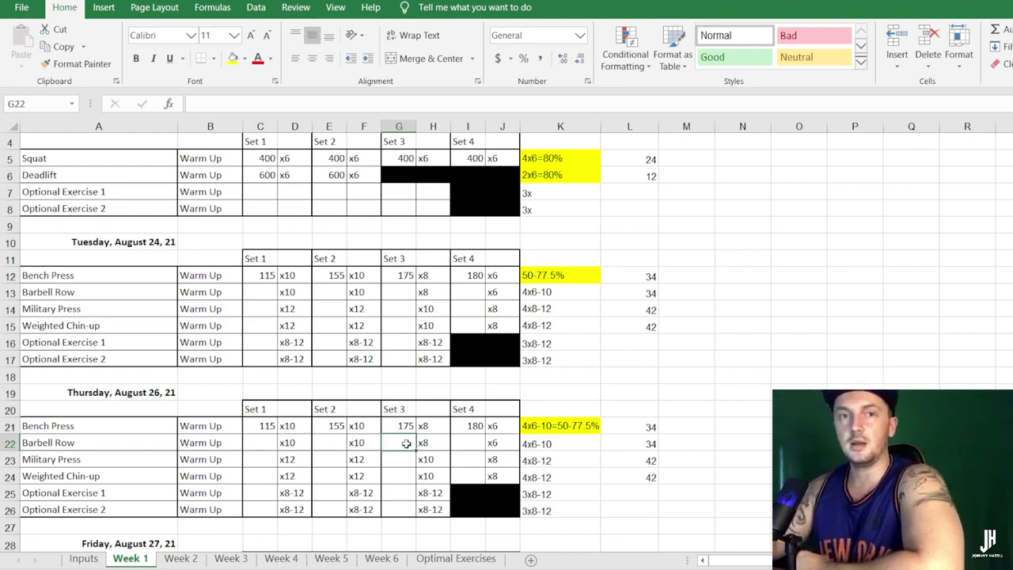
{"action": "left_click", "coordinate": [464, 444]}
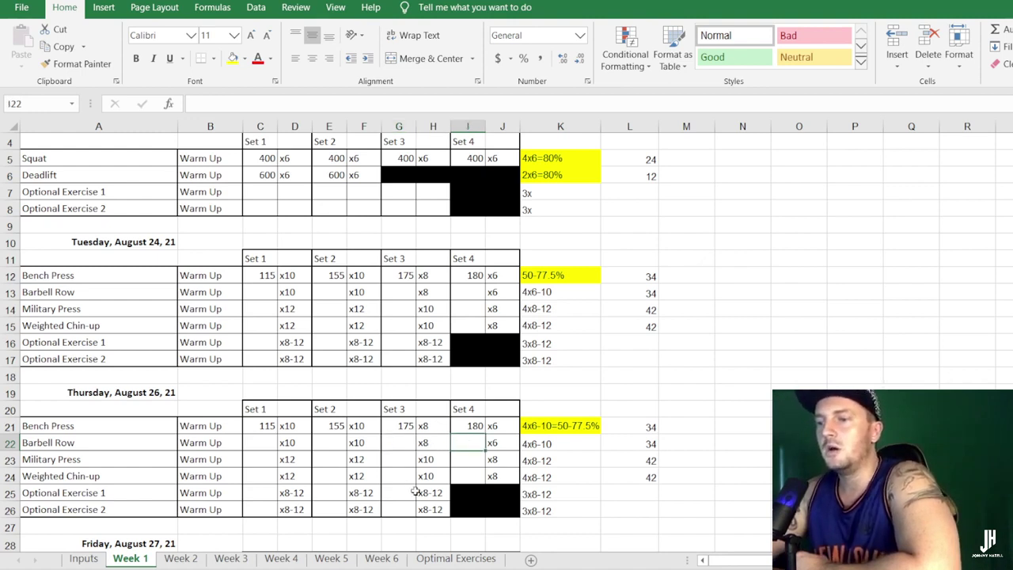
{"action": "left_click", "coordinate": [394, 443]}
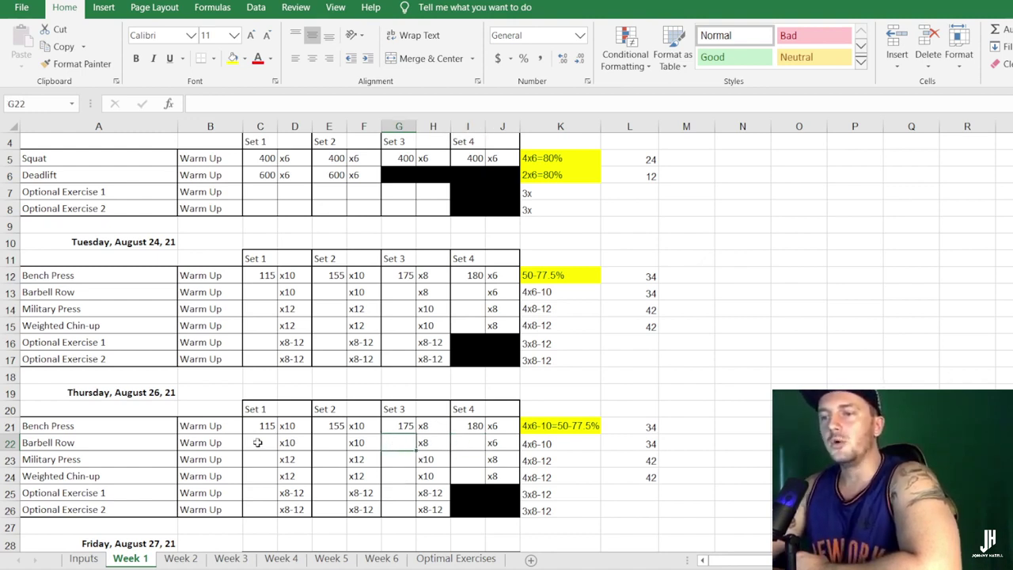
{"action": "left_click", "coordinate": [257, 443]}
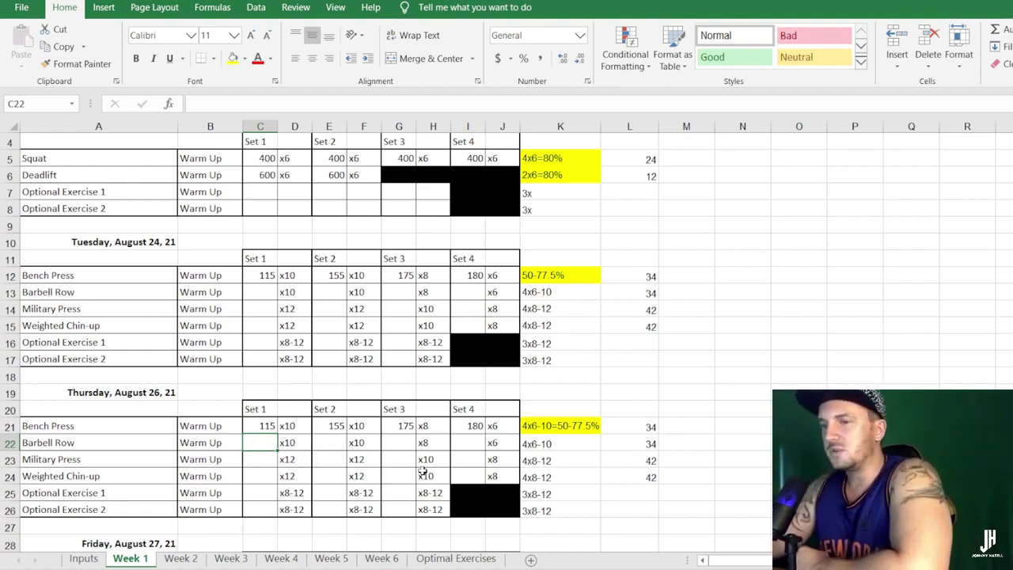
{"action": "left_click", "coordinate": [290, 445]}
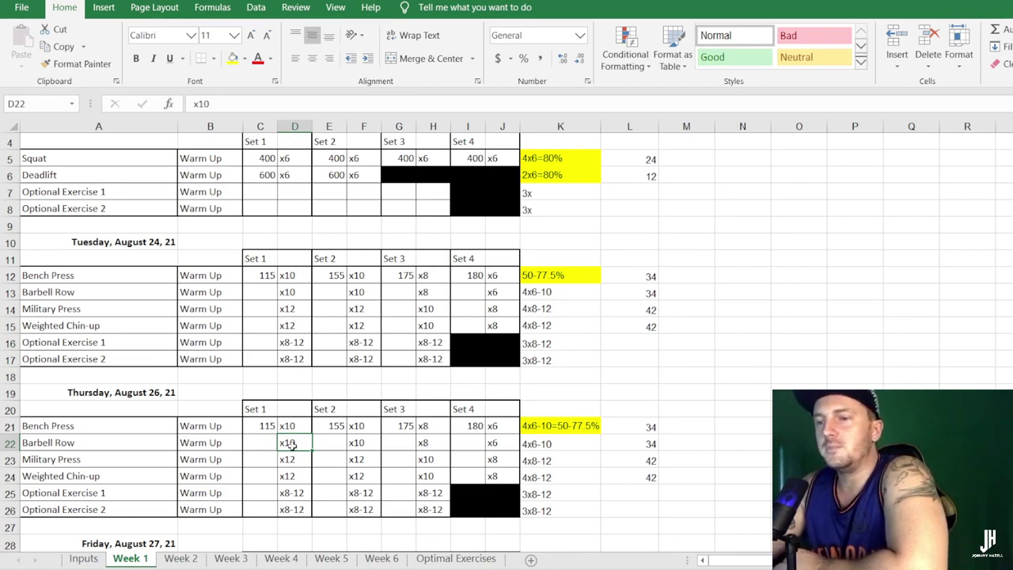
Look over Week 1's workouts from Monday through Saturday.
{"action": "scroll", "coordinate": [274, 459], "scroll_direction": "up", "scroll_amount": 1}
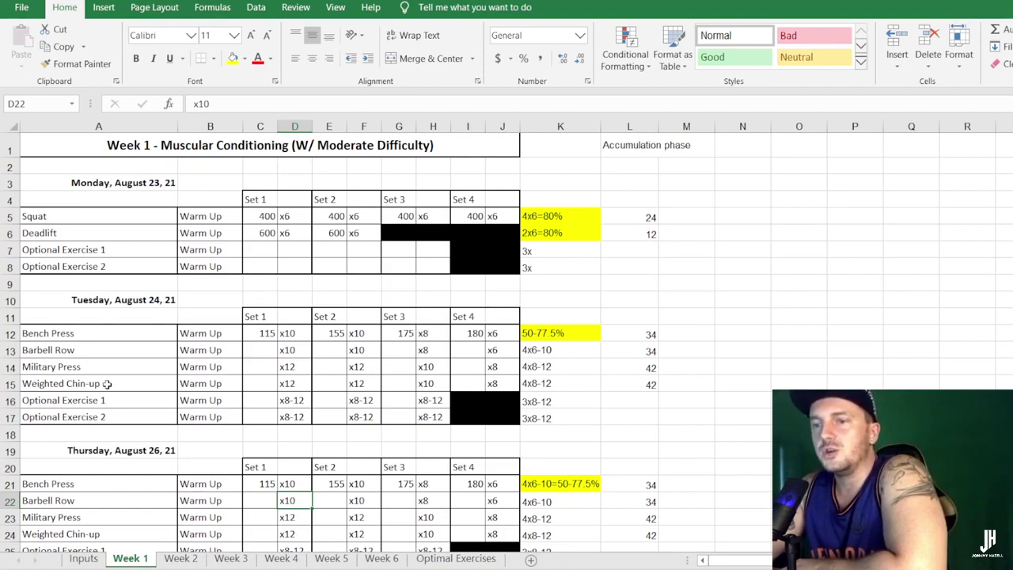
{"action": "scroll", "coordinate": [87, 438], "scroll_direction": "down", "scroll_amount": 2}
{"action": "scroll", "coordinate": [88, 437], "scroll_direction": "down", "scroll_amount": 2}
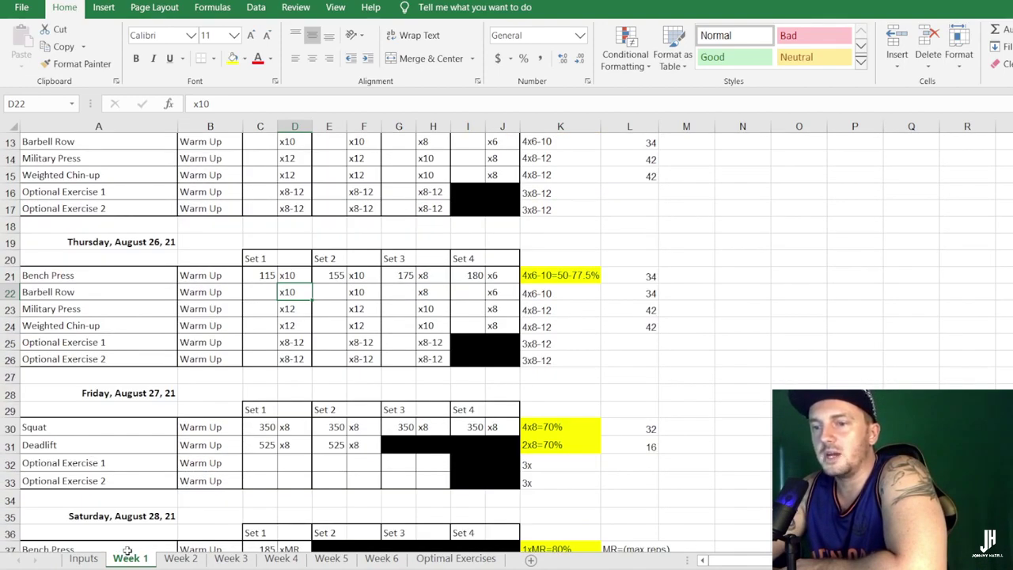
Examine the weight cells for Sets 1 to 3 of Monday's Deadlift Variation on the Week 2 sheet.
{"action": "left_click", "coordinate": [181, 557]}
{"action": "scroll", "coordinate": [131, 323], "scroll_direction": "up", "scroll_amount": 3}
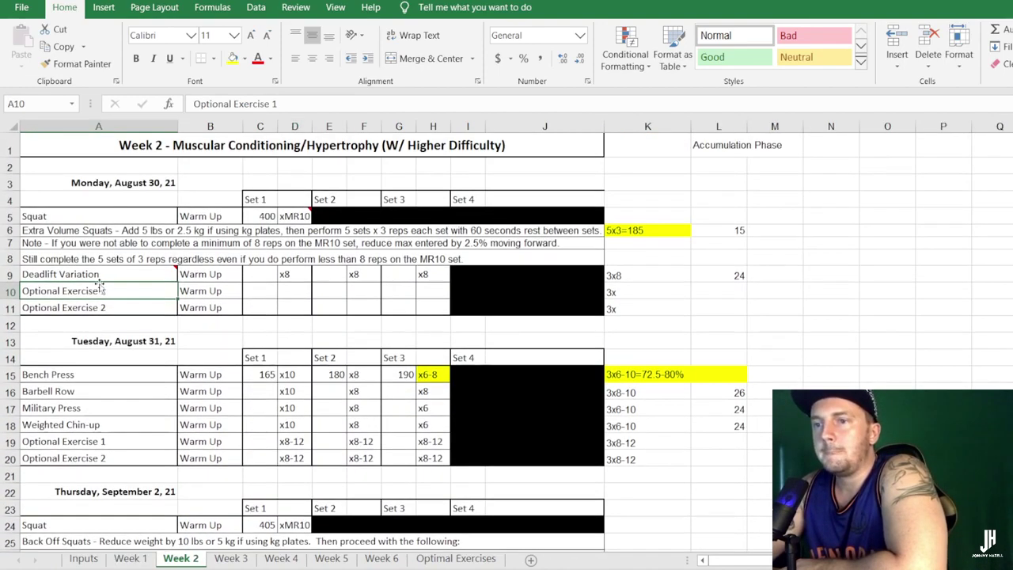
{"action": "left_click", "coordinate": [162, 273]}
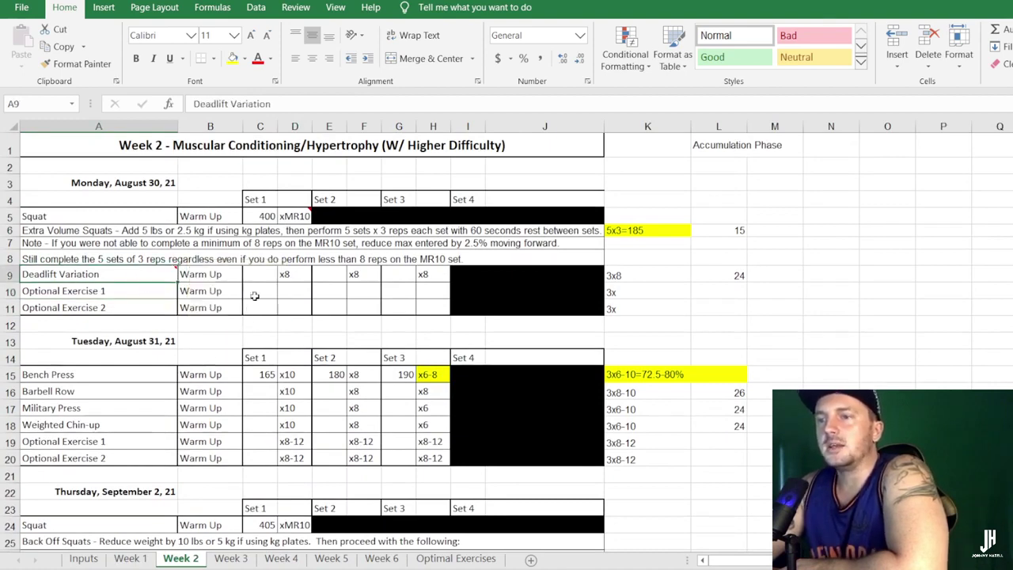
{"action": "left_click", "coordinate": [254, 279]}
{"action": "left_click", "coordinate": [323, 274]}
{"action": "left_click", "coordinate": [387, 274]}
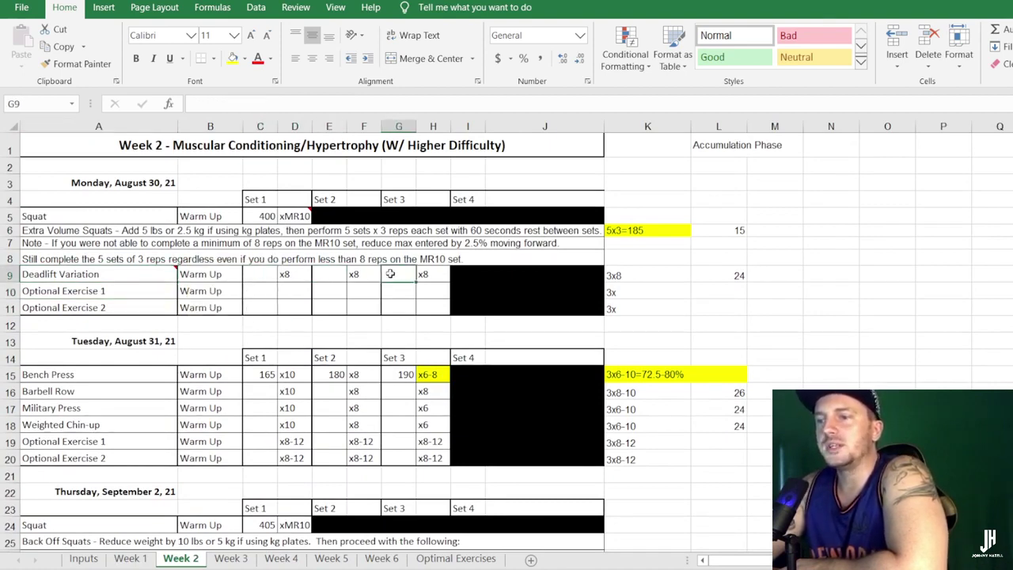
{"action": "left_click", "coordinate": [324, 276]}
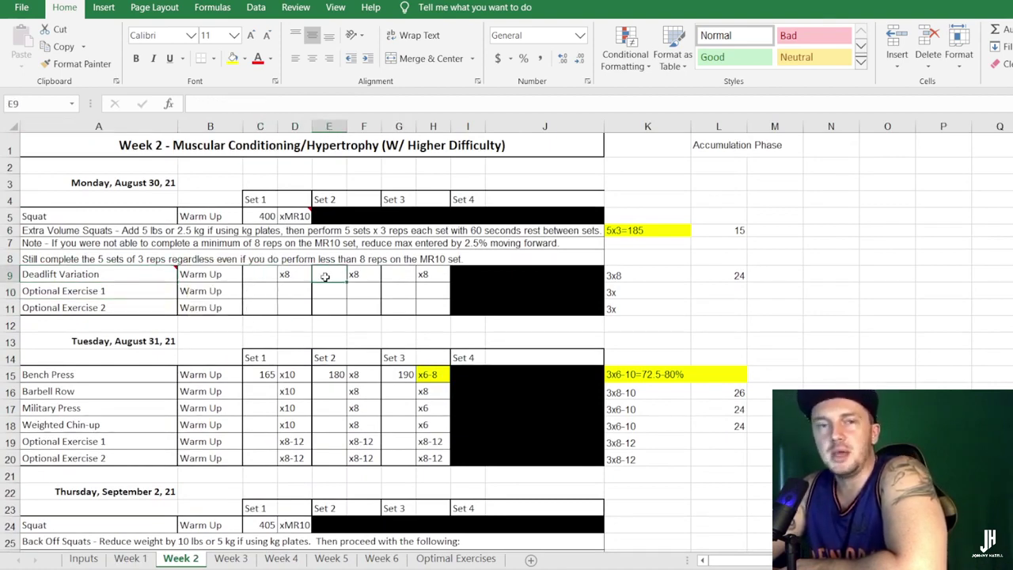
{"action": "left_click", "coordinate": [269, 275]}
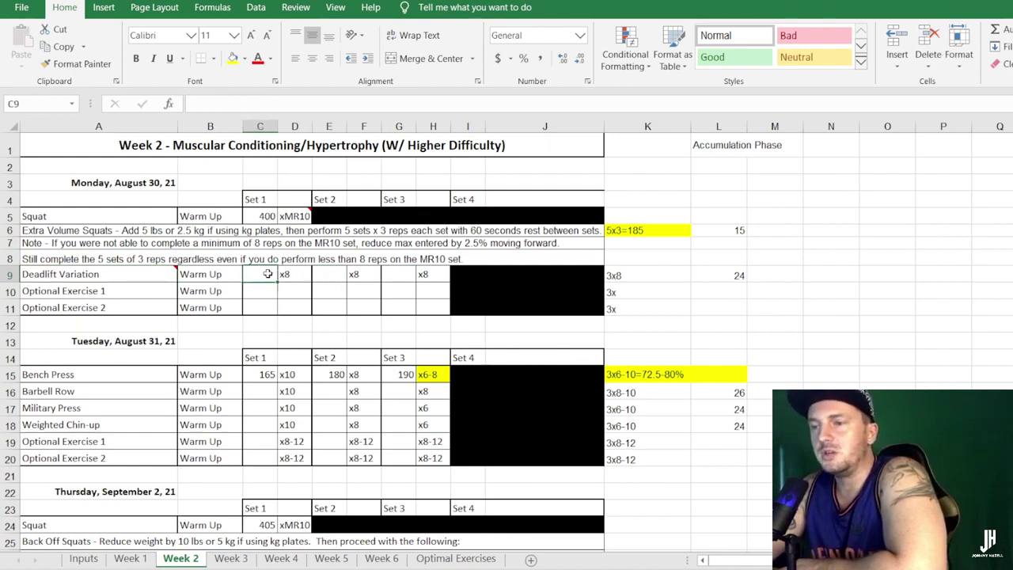
{"action": "left_click", "coordinate": [330, 276]}
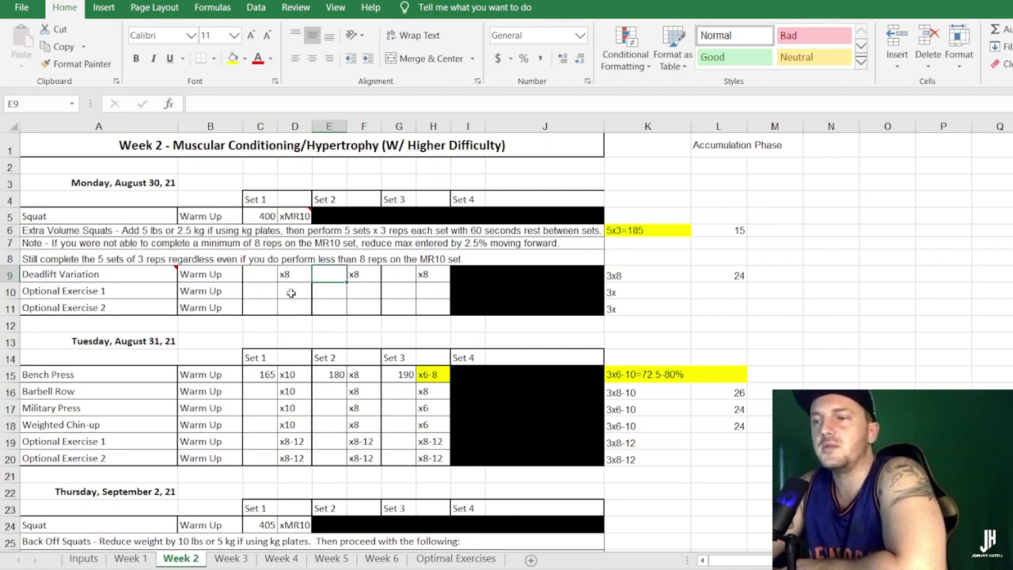
{"action": "left_click", "coordinate": [271, 277]}
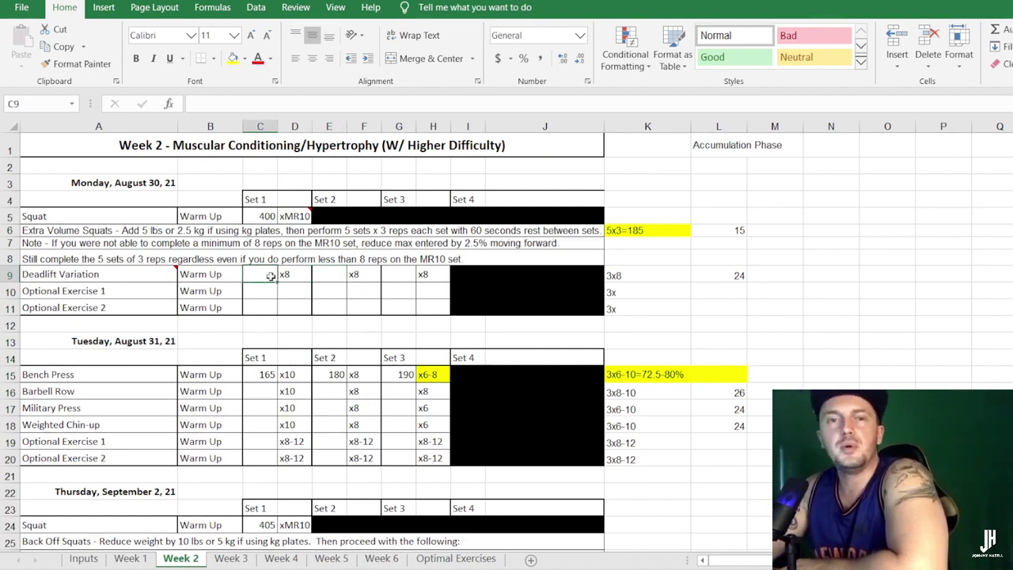